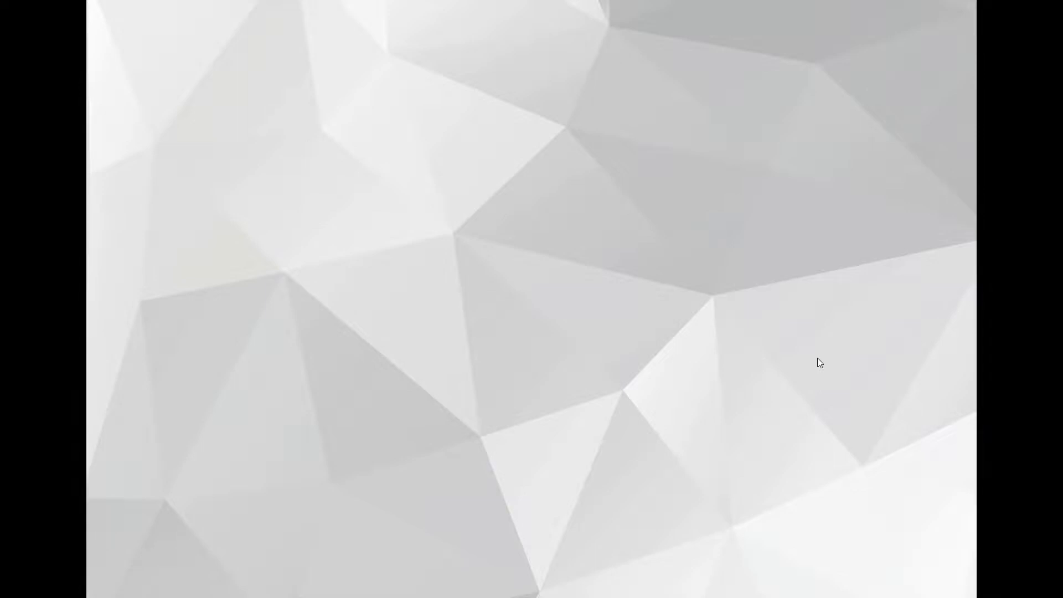
- Switch from the image viewer to Blender and delete the light from the default scene
key(Right)
key(alt+Tab)
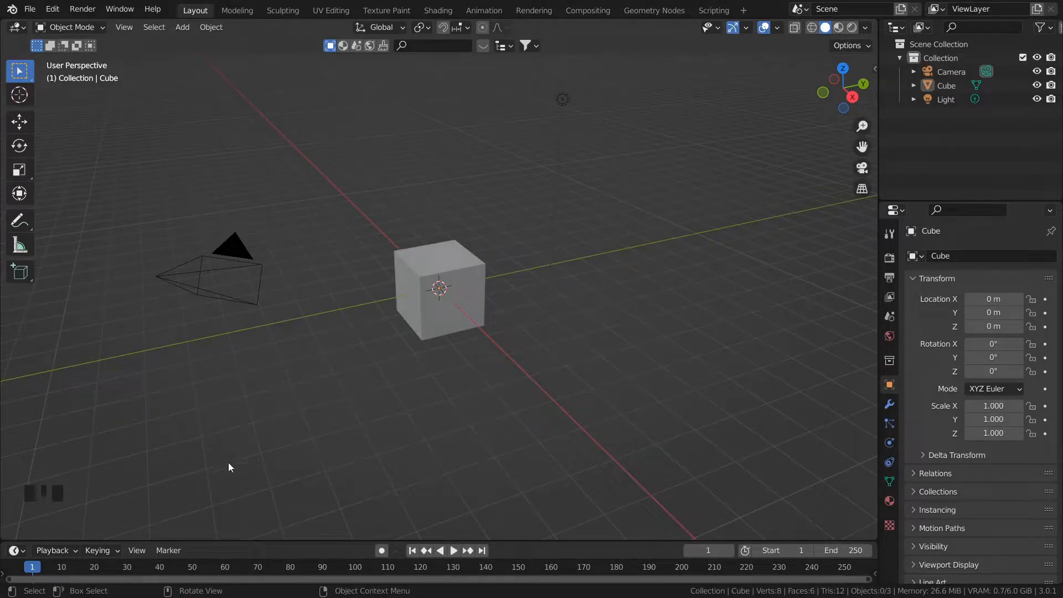
middle_drag(340, 468, 70, 513)
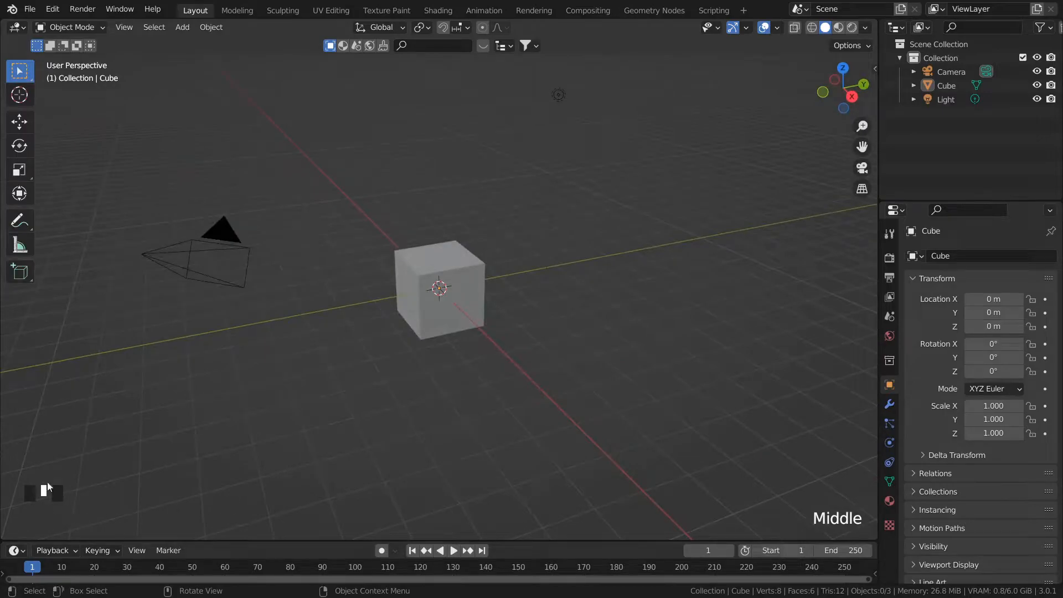
middle_drag(280, 451, 277, 452)
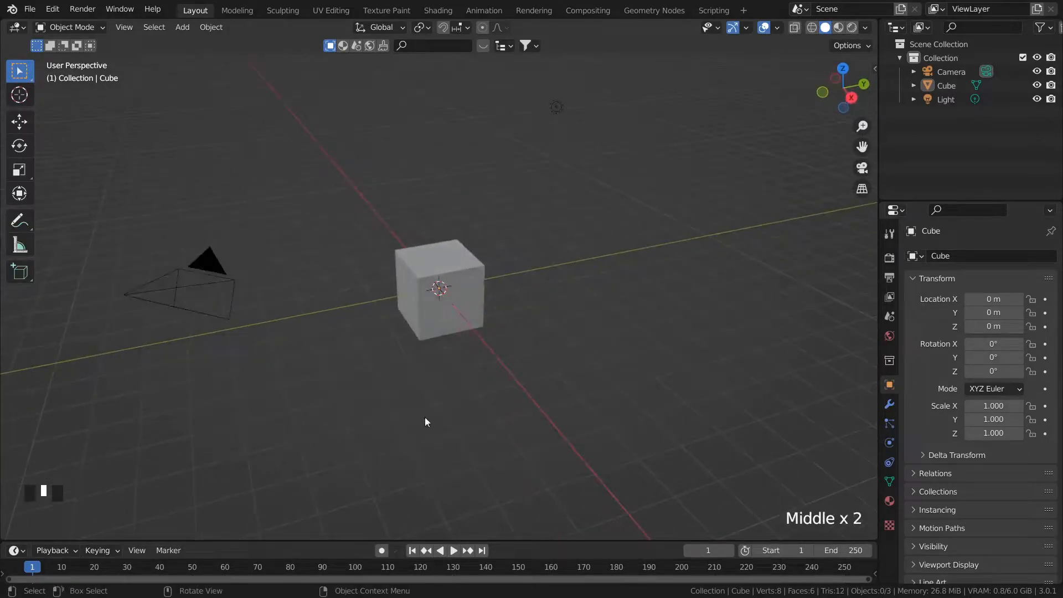
click(547, 198)
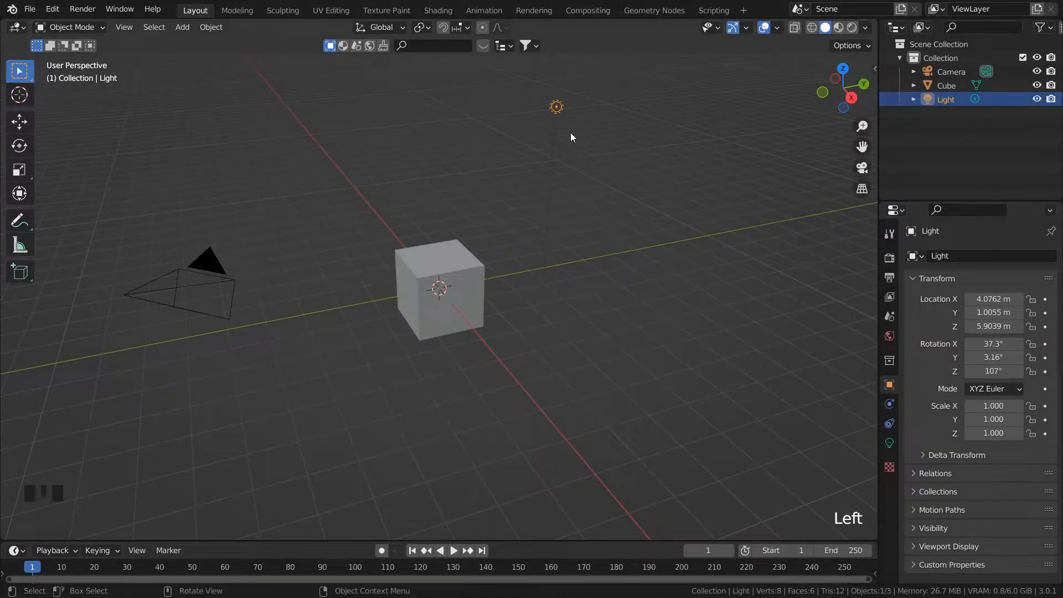
key(x)
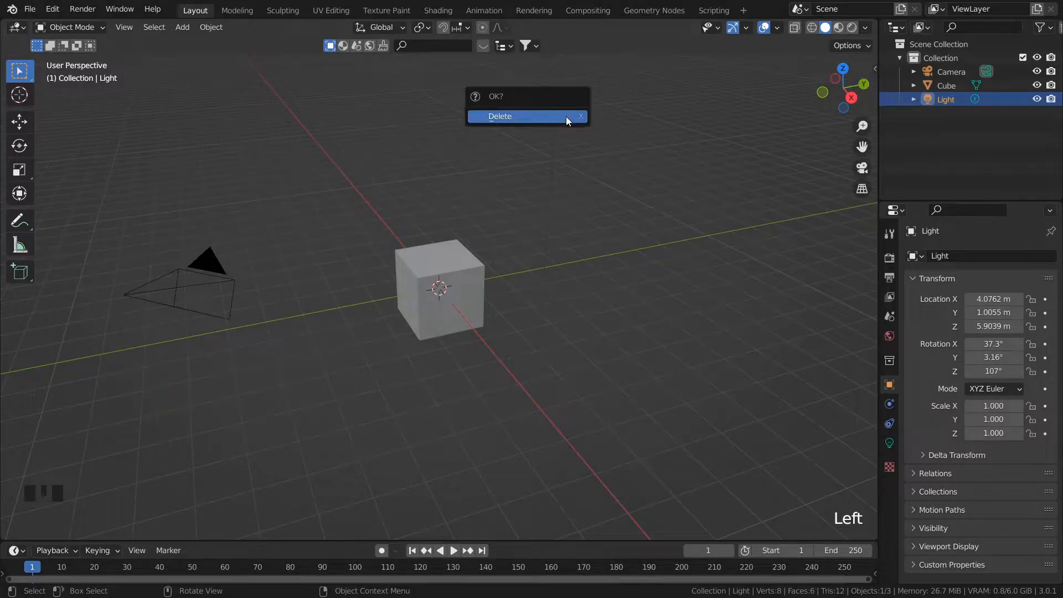
click(566, 115)
- In the Geometry Nodes workspace, merge the spreadsheet area into the 3D viewport and create a new geometry node tree on the cube
middle_drag(566, 364, 574, 348)
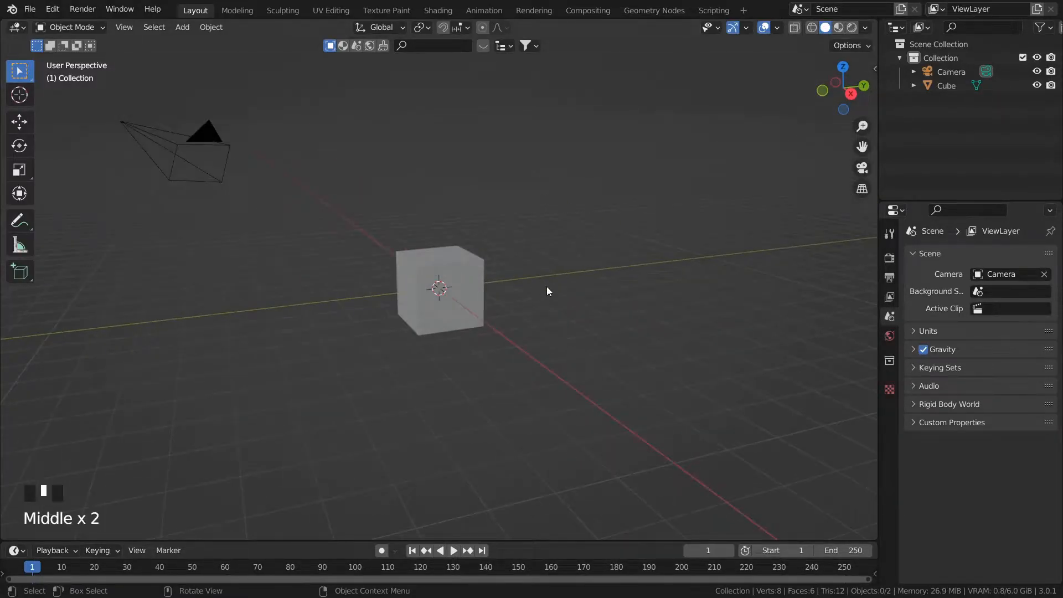
click(644, 11)
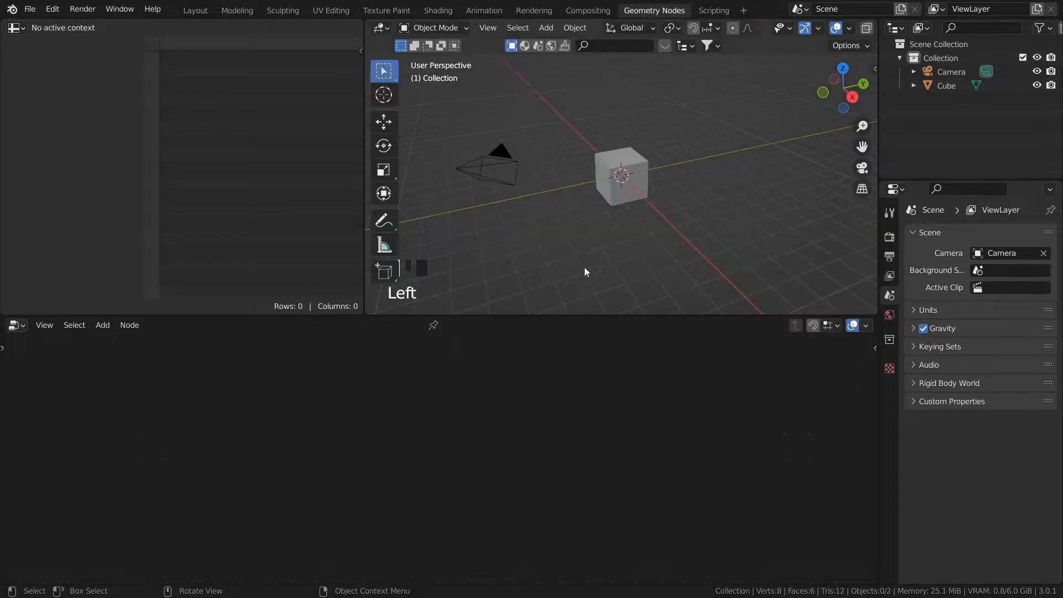
click(623, 161)
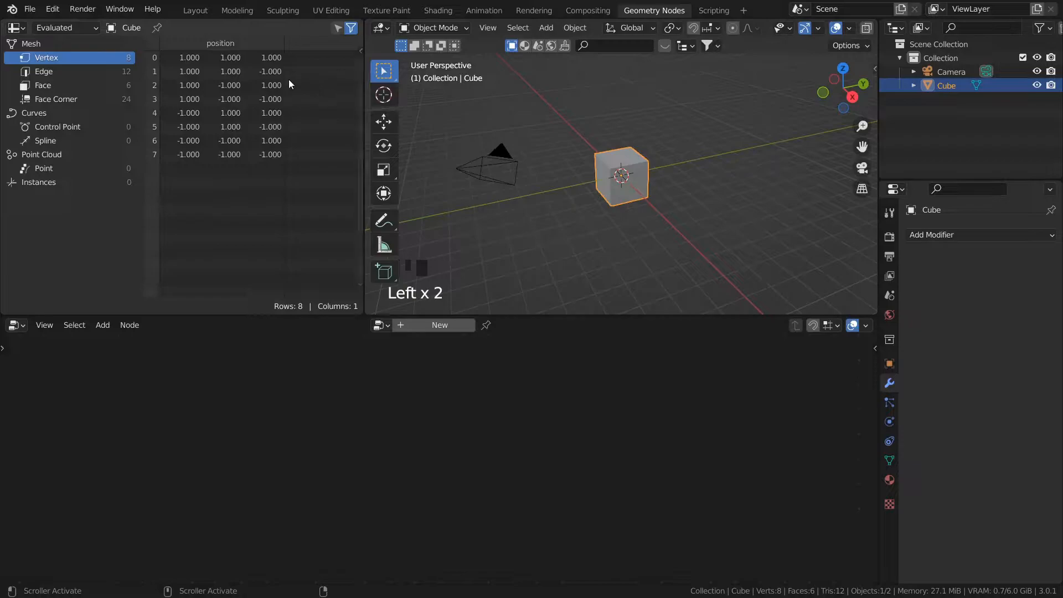
drag(367, 21, 335, 25)
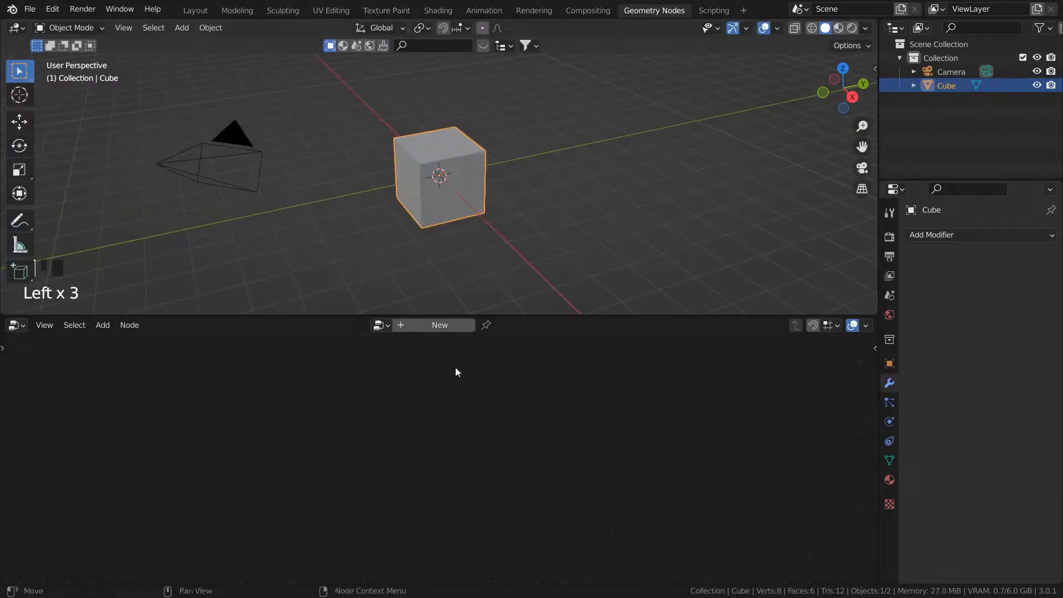
click(440, 325)
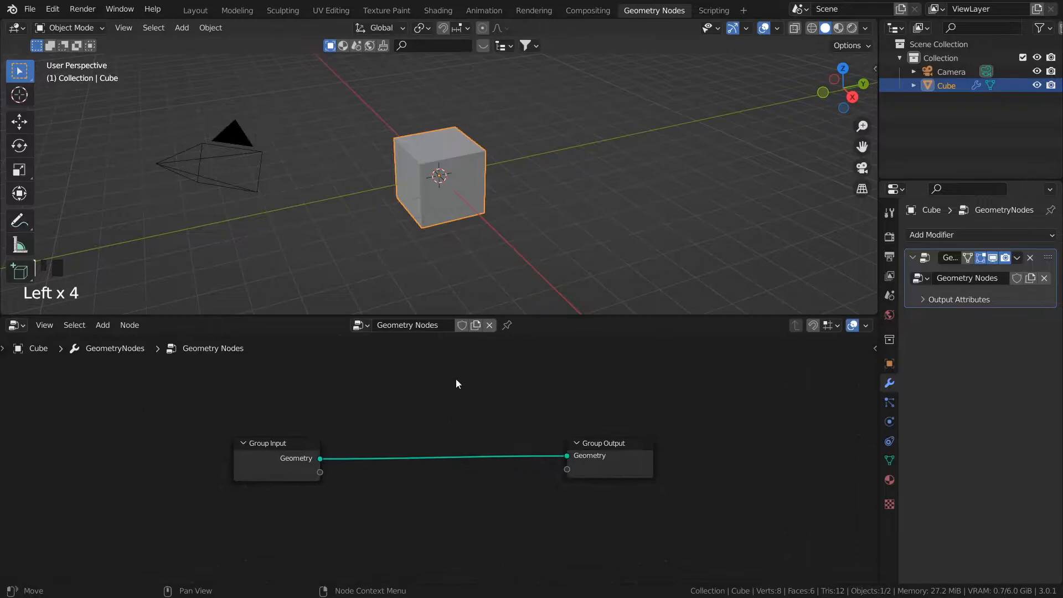
- Cut the link between Group Input and Group Output, and connect a new Grid node's Mesh to the Group Output's Geometry
ctrl+right_drag(444, 413, 441, 533)
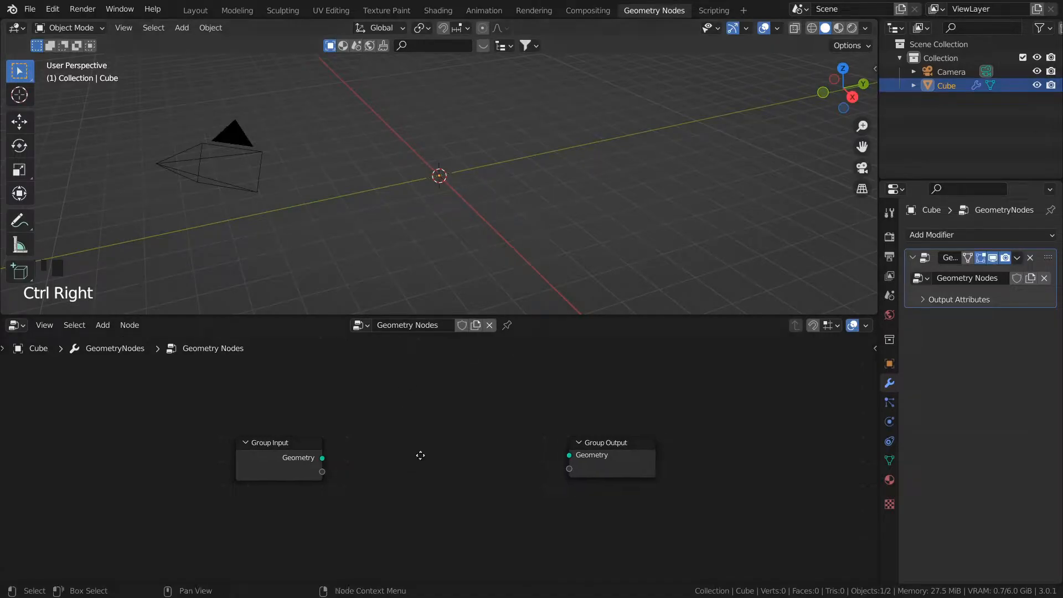
key(shift+a)
mouse_move(434, 411)
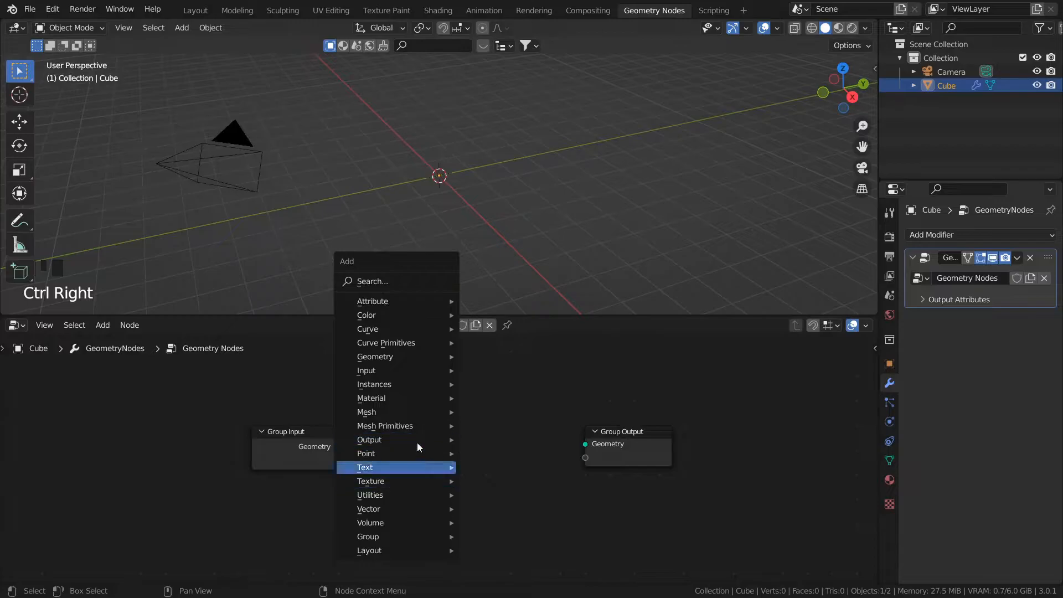
click(431, 282)
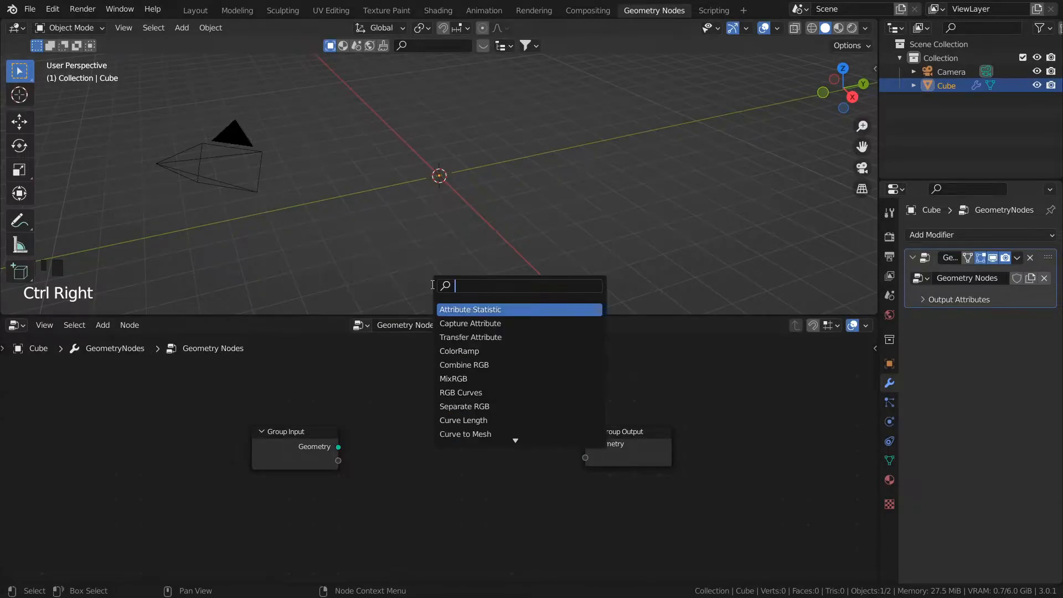
text(grid)
key(Return)
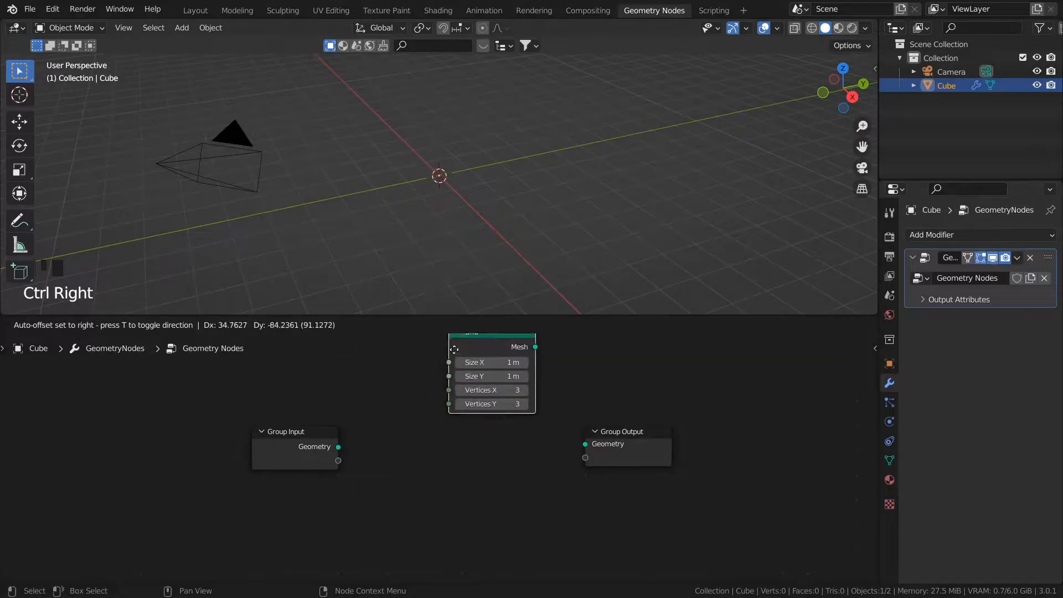
click(403, 376)
drag(482, 388, 585, 444)
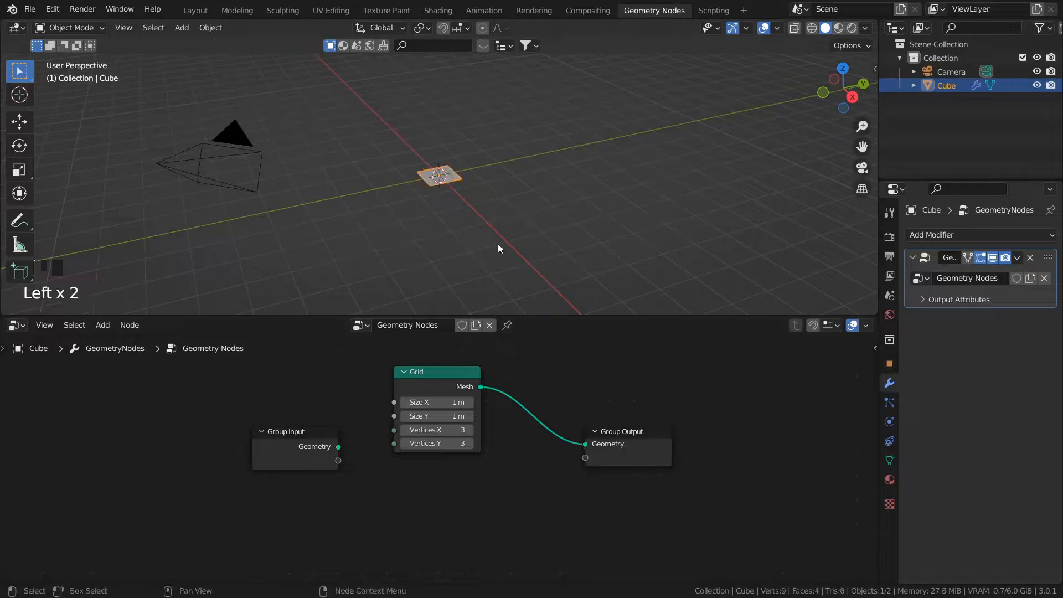
- Set the Grid node's Size X and Size Y to 5 m
scroll(463, 185, up, 4)
middle_drag(480, 191, 471, 266)
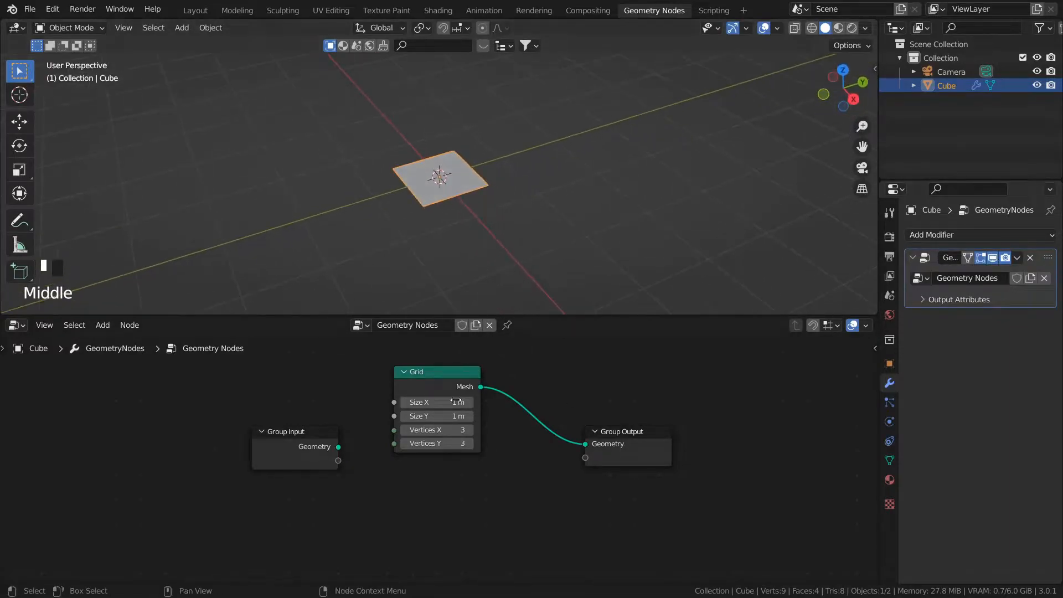
scroll(456, 393, up, 1)
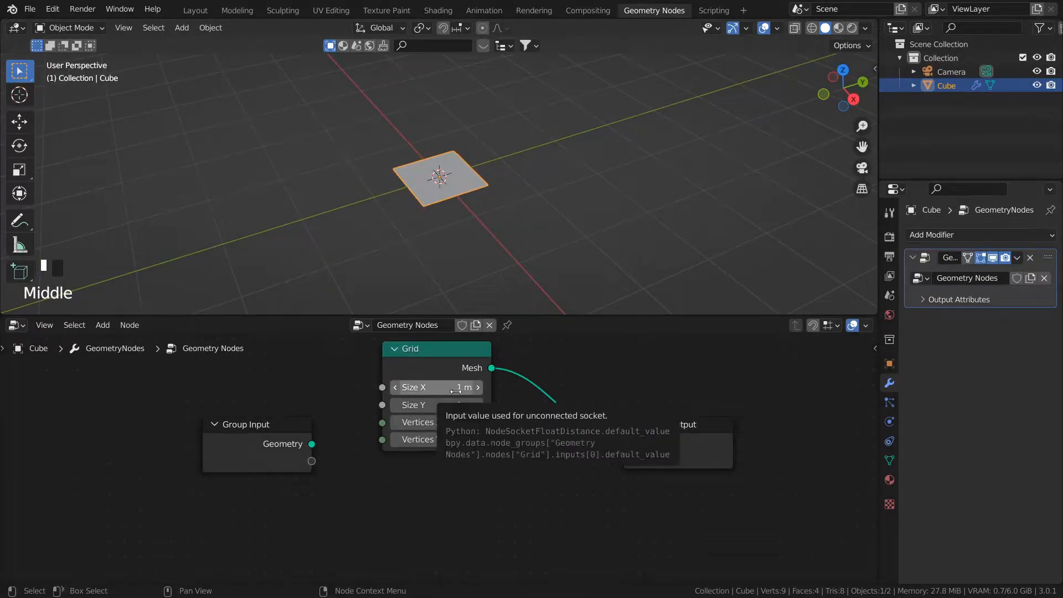
drag(454, 392, 453, 405)
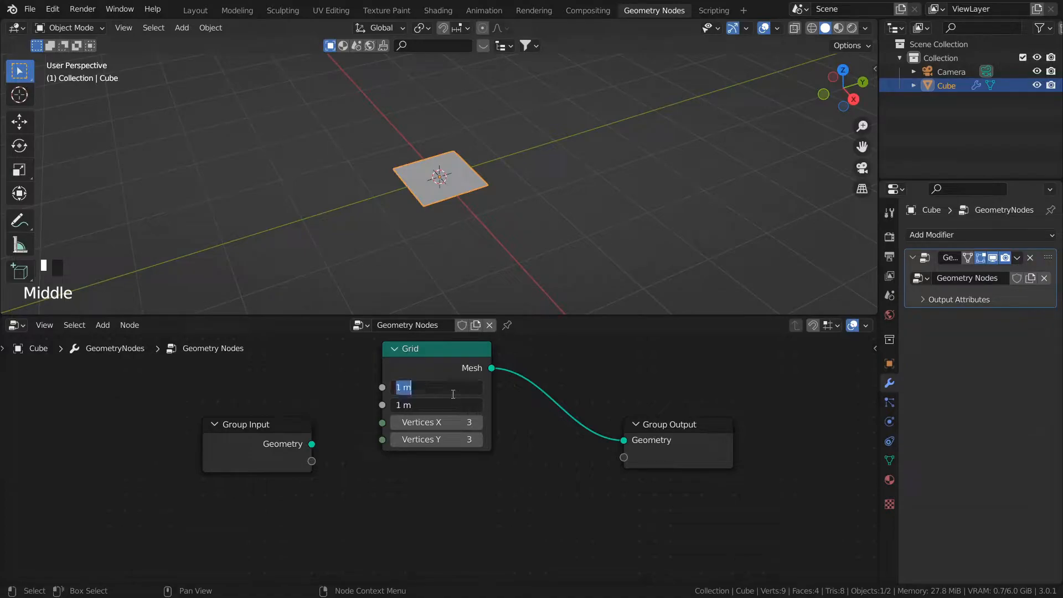
text(5)
key(Return)
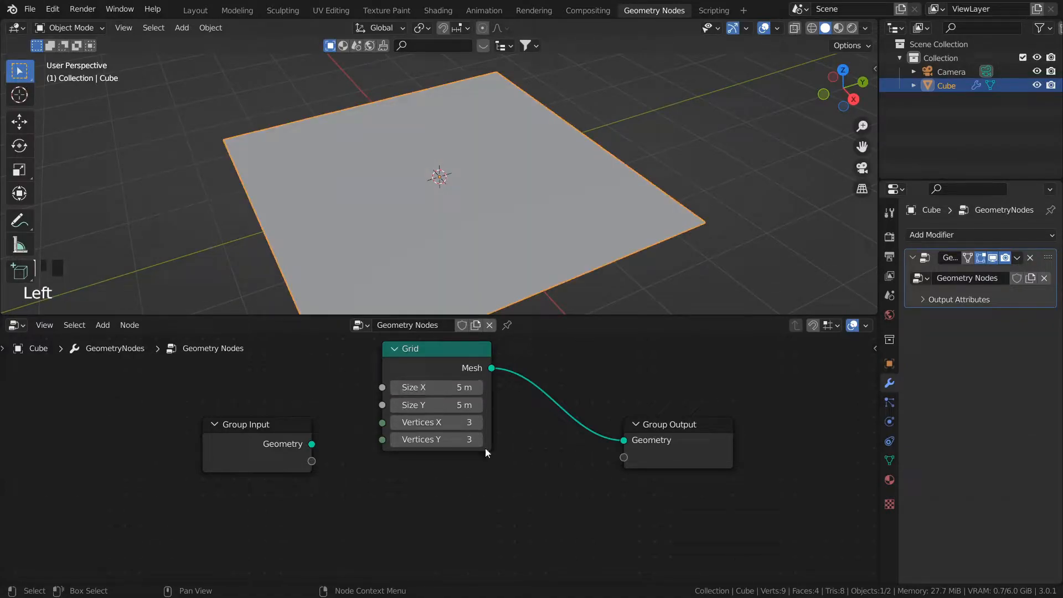
- Set the Grid node's Vertices X and Vertices Y to 500
scroll(505, 256, down, 3)
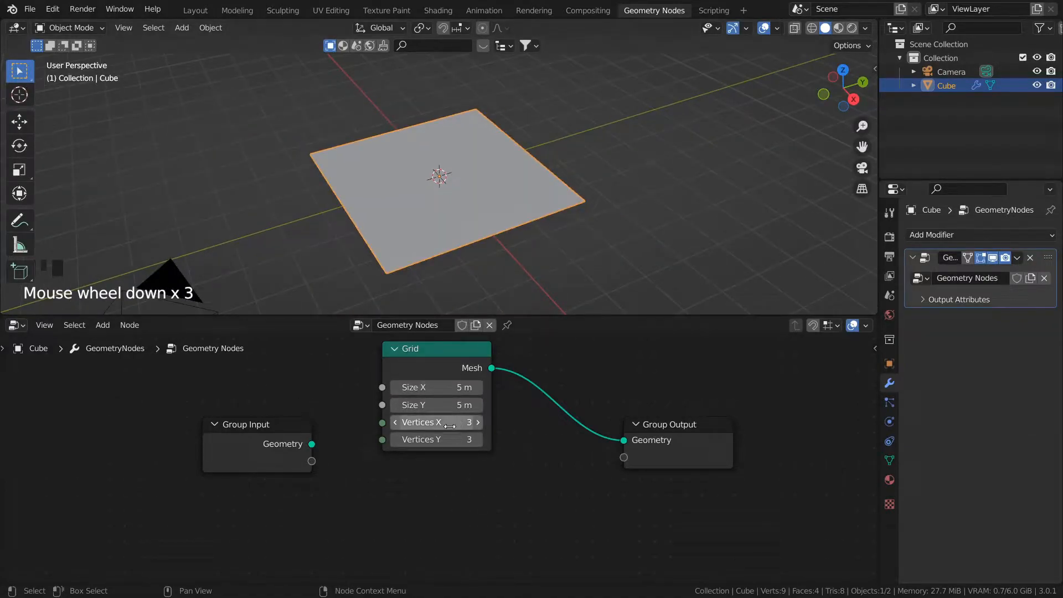
drag(438, 422, 438, 439)
text(500)
key(Return)
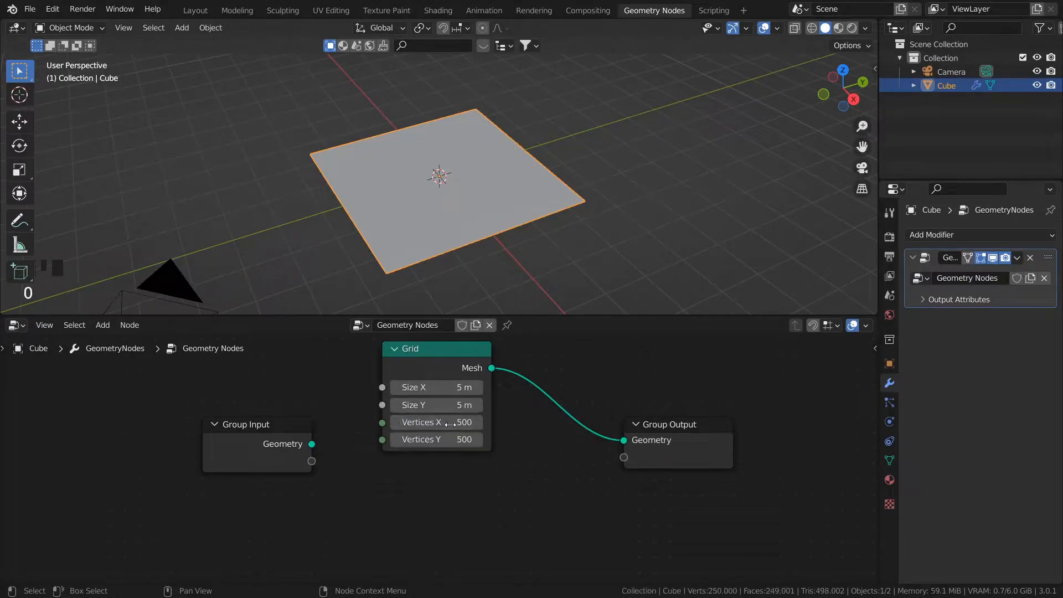
- Move the Group Output node farther from the Grid node and add a Voronoi Texture node below the Group Input
scroll(532, 460, down, 2)
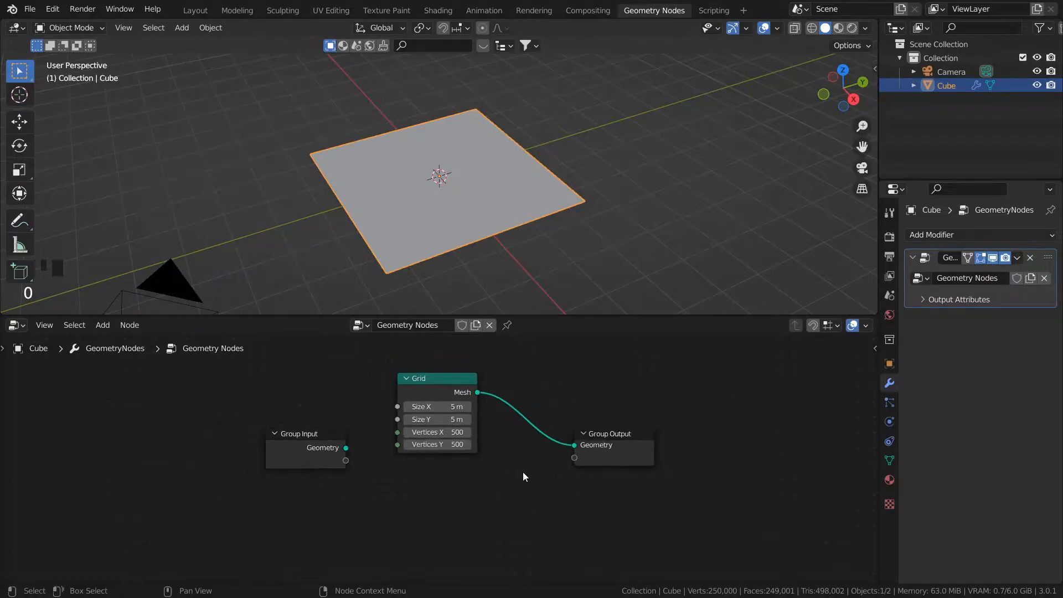
drag(630, 429, 661, 432)
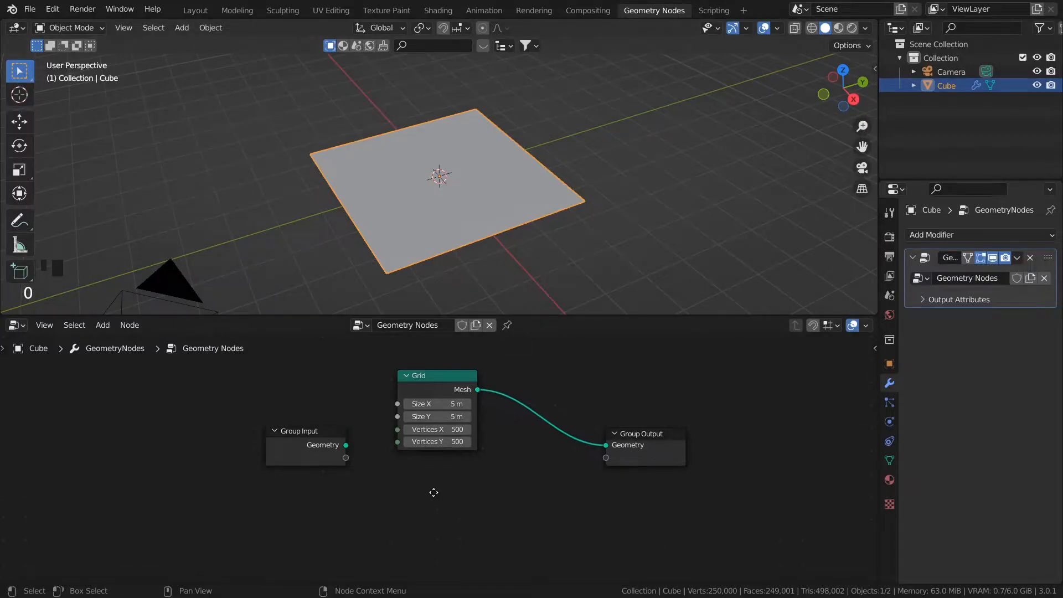
middle_drag(434, 497, 430, 487)
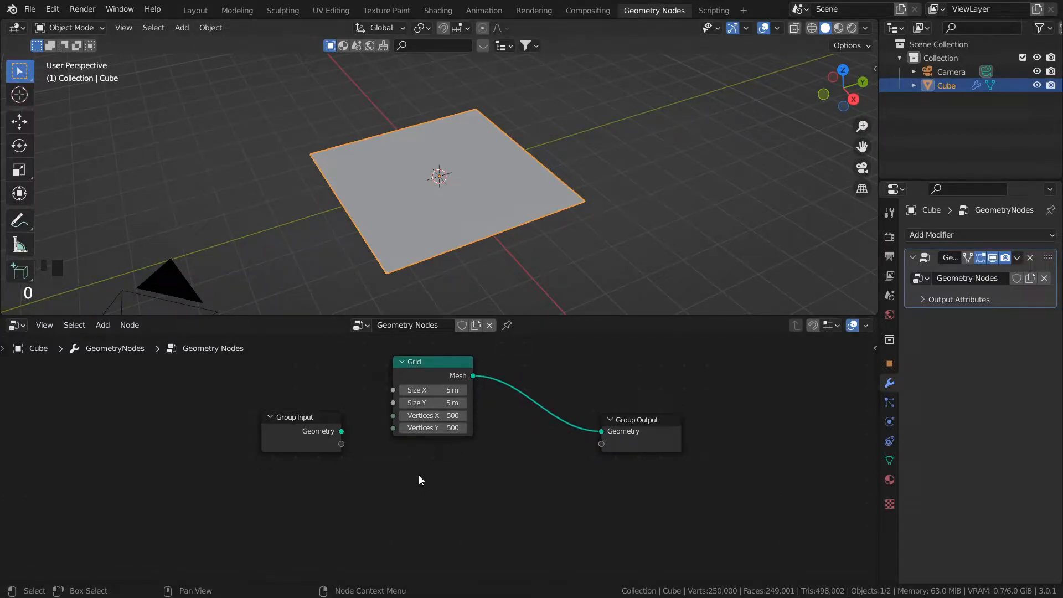
key(shift+a)
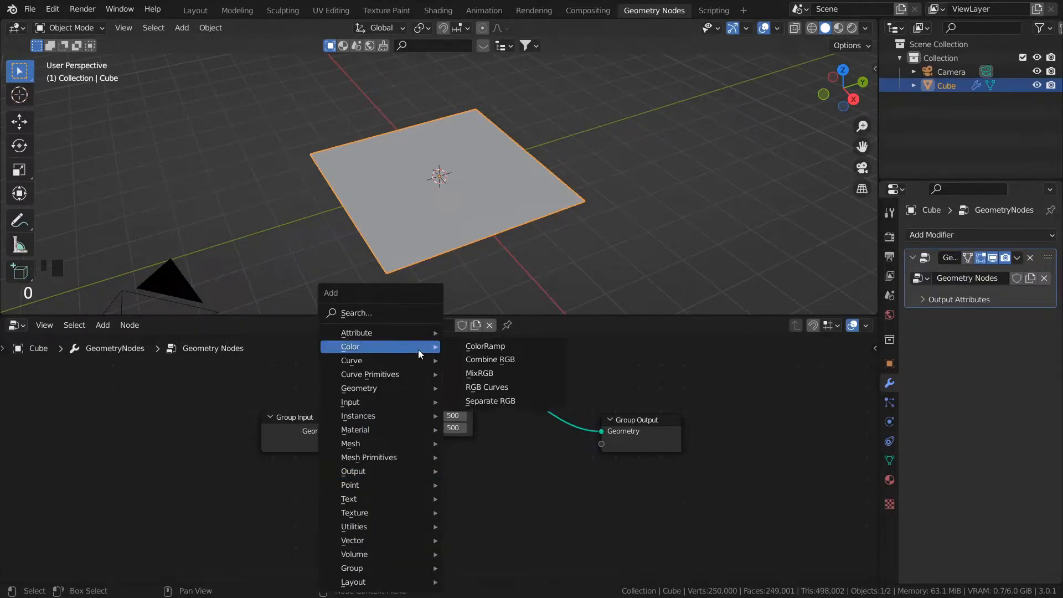
mouse_move(401, 512)
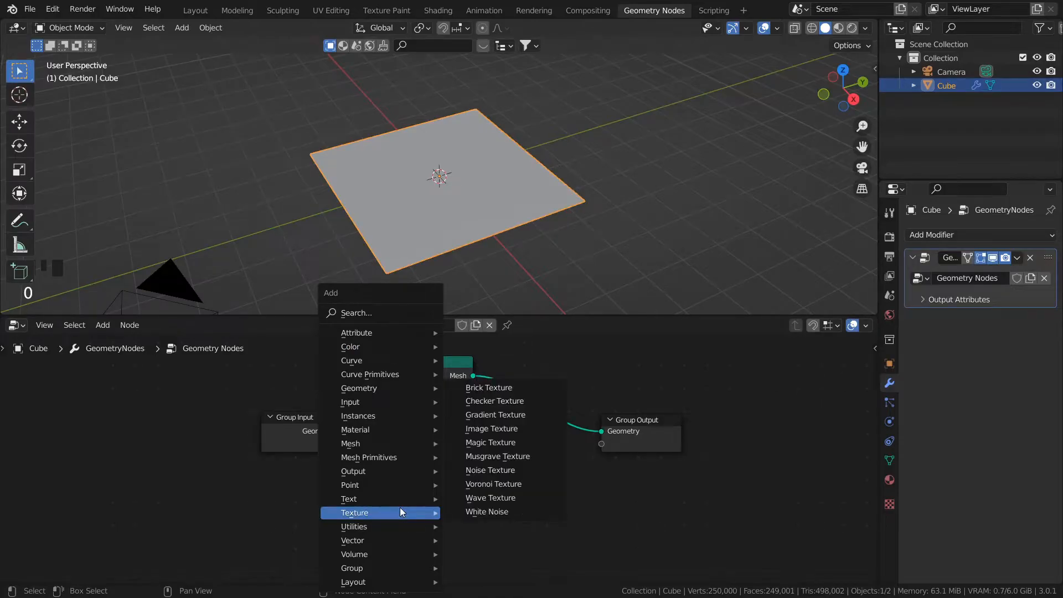
click(487, 486)
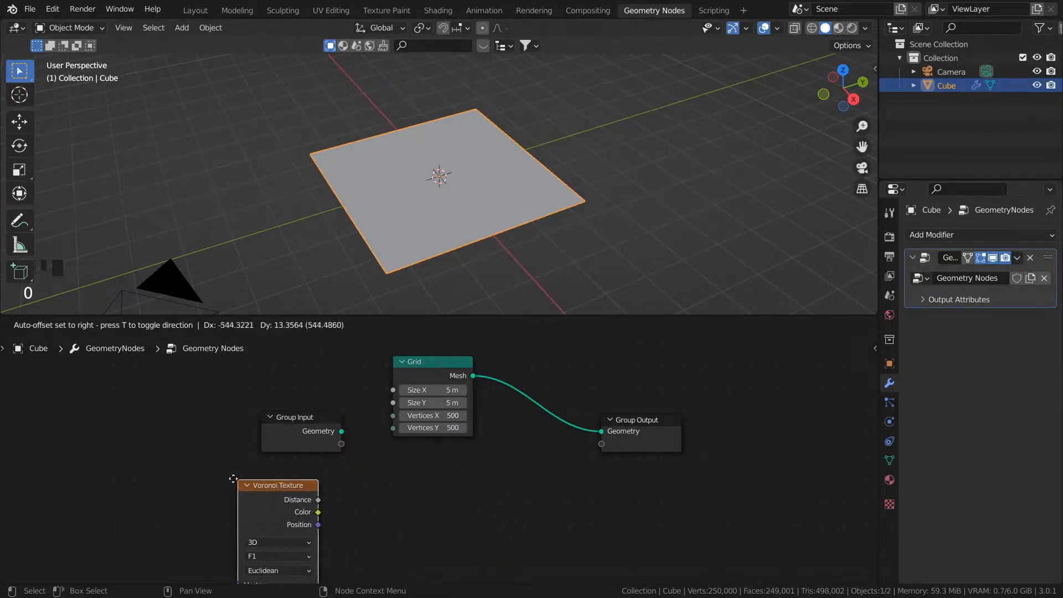
click(257, 472)
scroll(387, 484, down, 2)
middle_drag(410, 483, 411, 446)
click(394, 476)
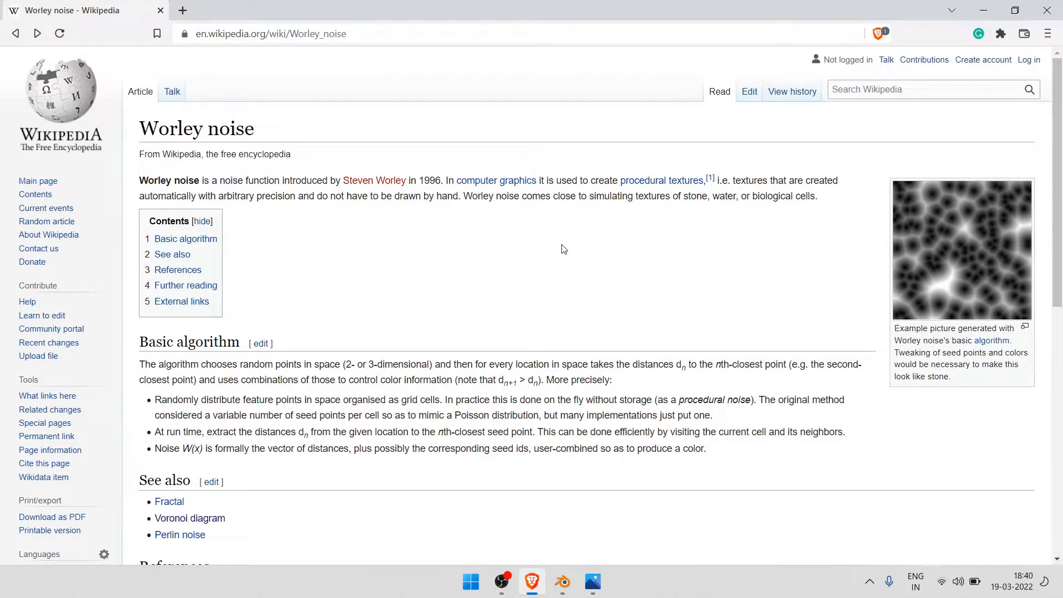
- Look over Wikipedia's Worley noise article in the browser and follow its link to read the Voronoi diagram article
scroll(564, 249, down, 2)
scroll(275, 321, up, 2)
click(179, 518)
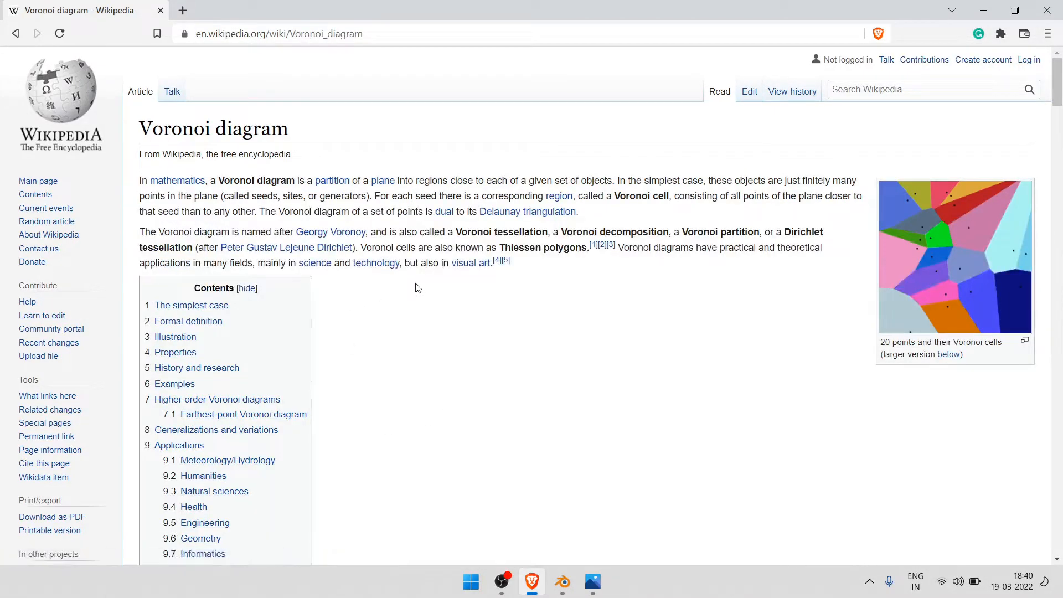
scroll(434, 273, down, 7)
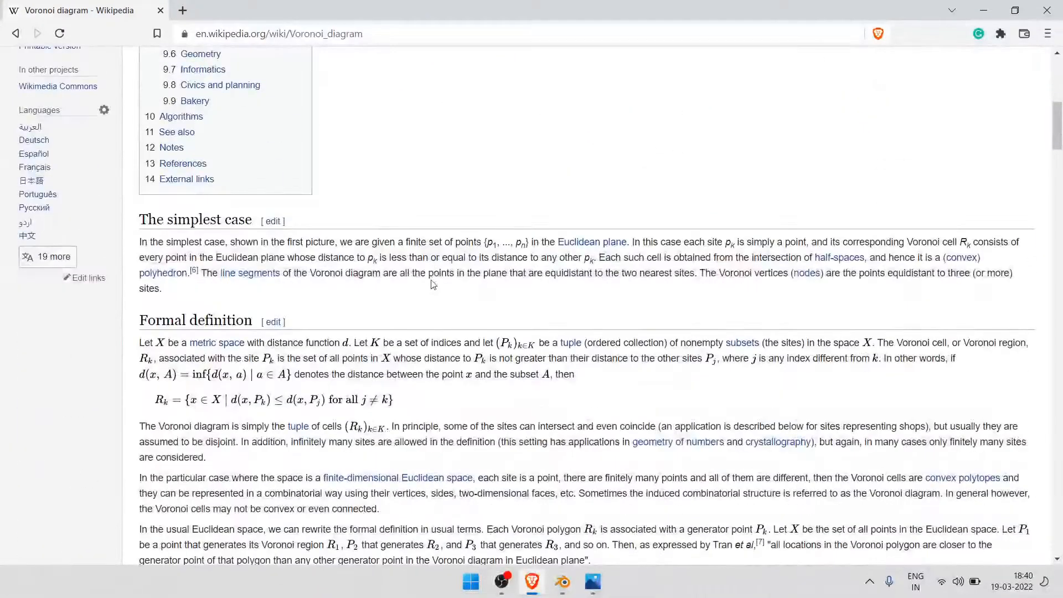
scroll(571, 375, up, 7)
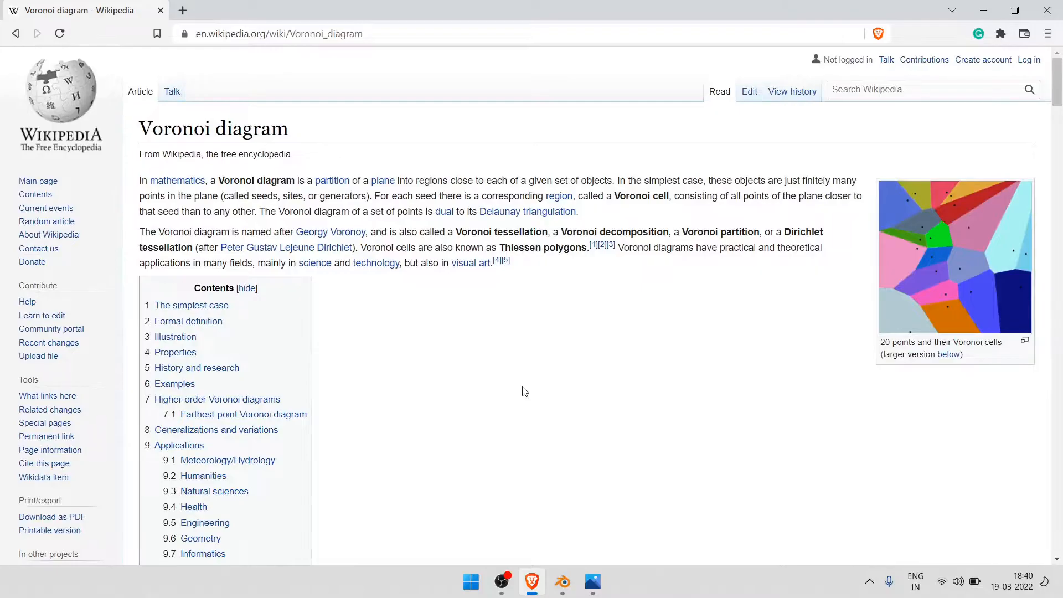
- Switch from the browser's Voronoi diagram article back to the Blender window
key(alt+Tab)
key(alt+Tab)
key(alt+Tab)
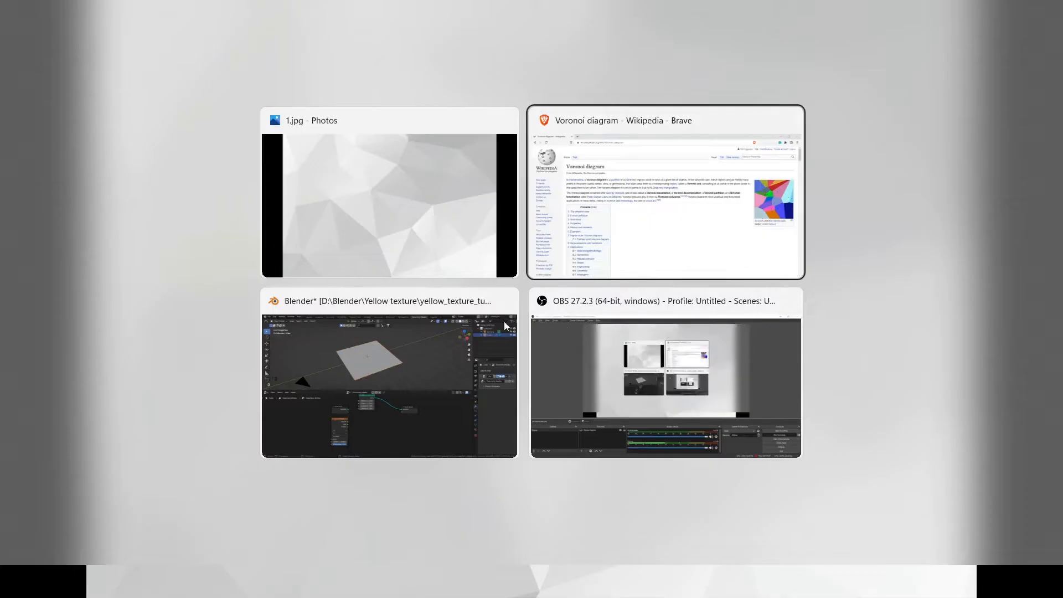
click(505, 301)
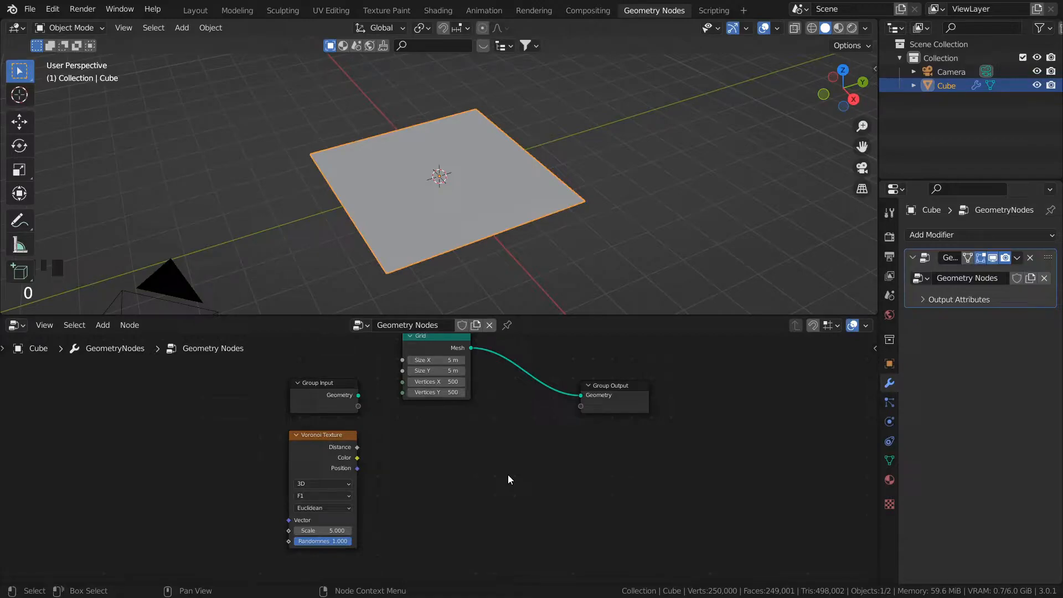
- Add a Set Position node on the link between the Grid and Group Output nodes
key(Home)
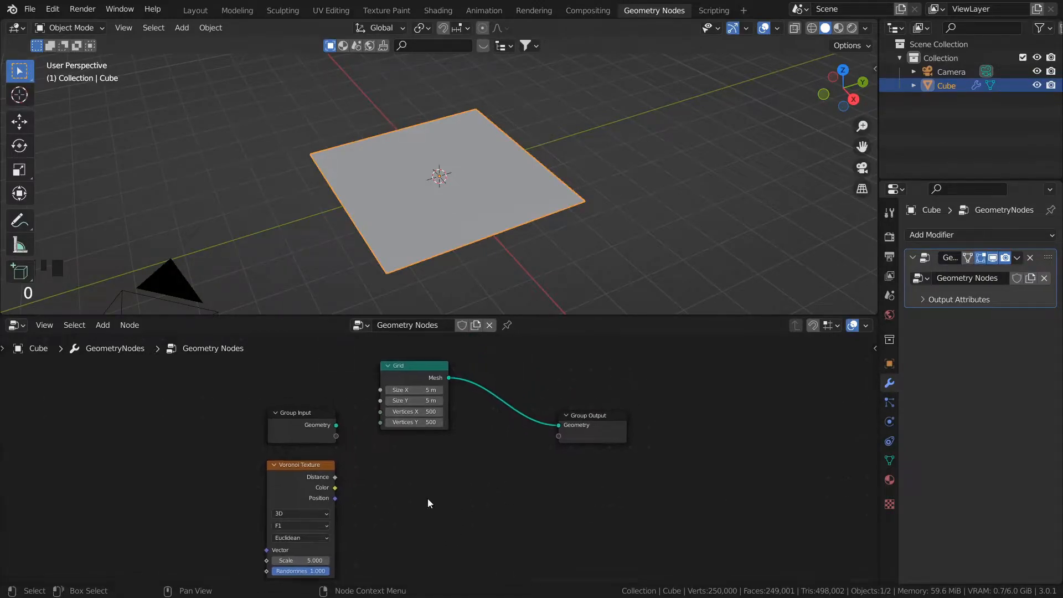
key(shift+a)
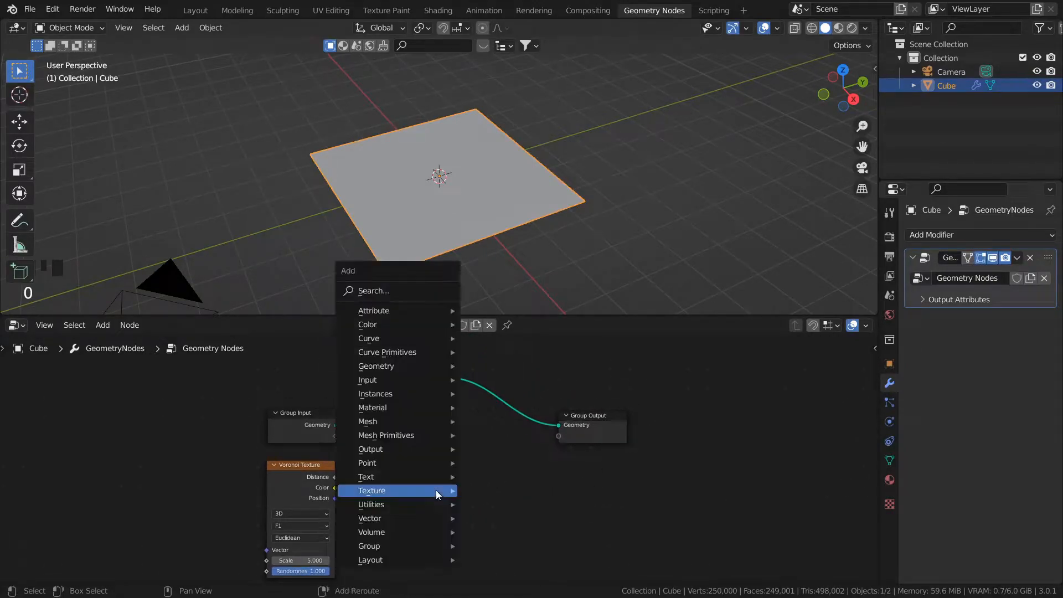
click(398, 289)
text(set)
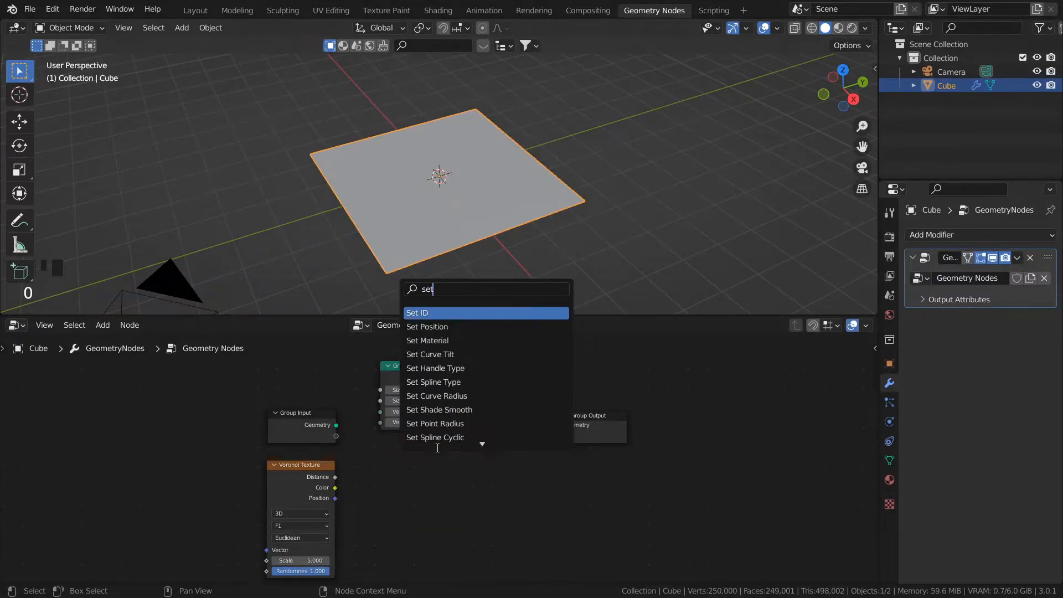
key(Down)
key(Return)
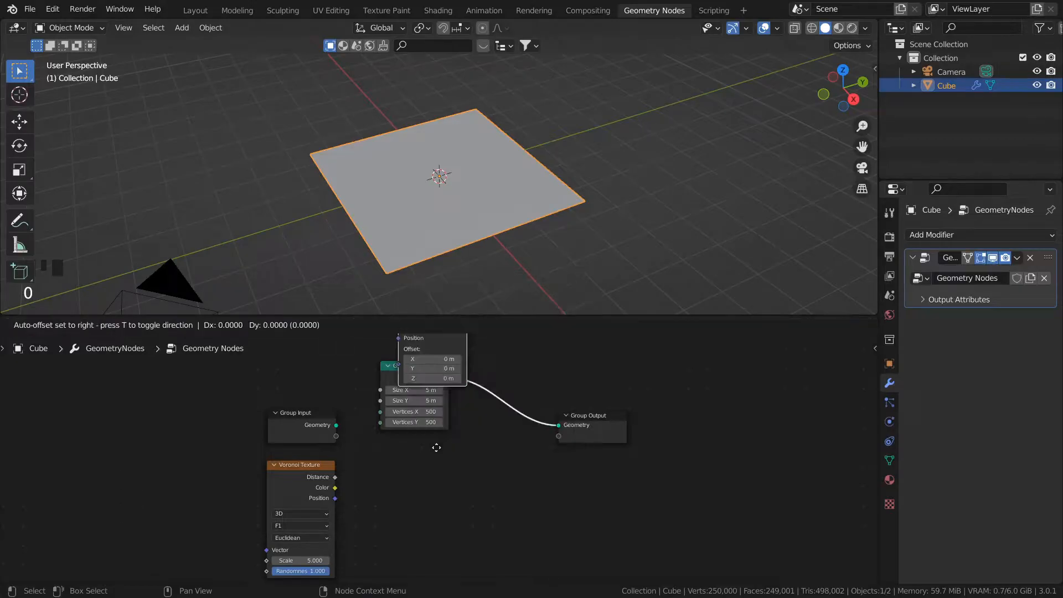
click(512, 540)
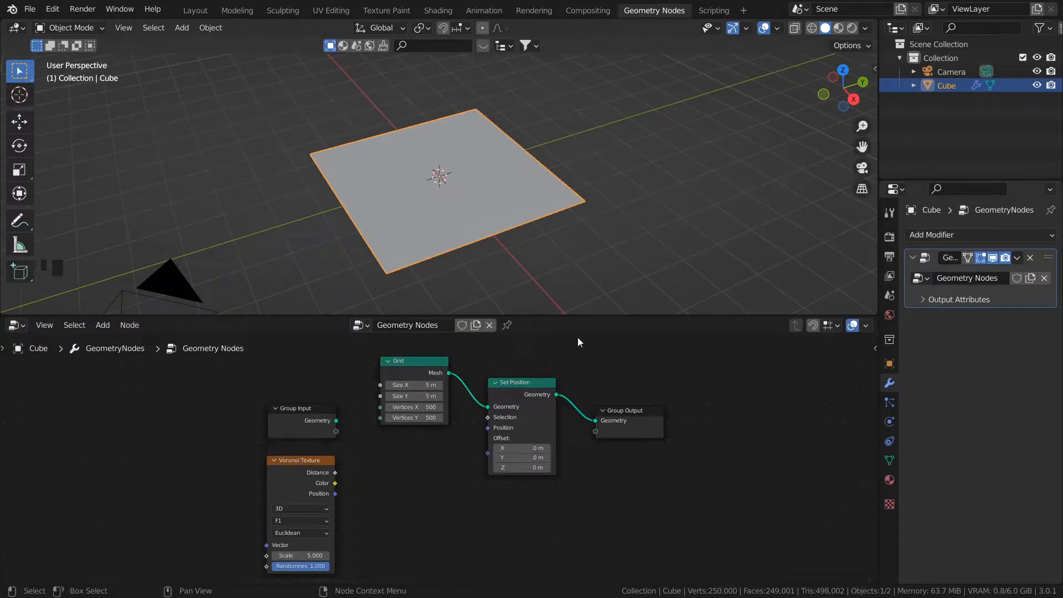
- Enlarge the node editor area at the expense of the 3D viewport and bring all nodes into view
drag(580, 316, 565, 250)
scroll(489, 502, up, 1)
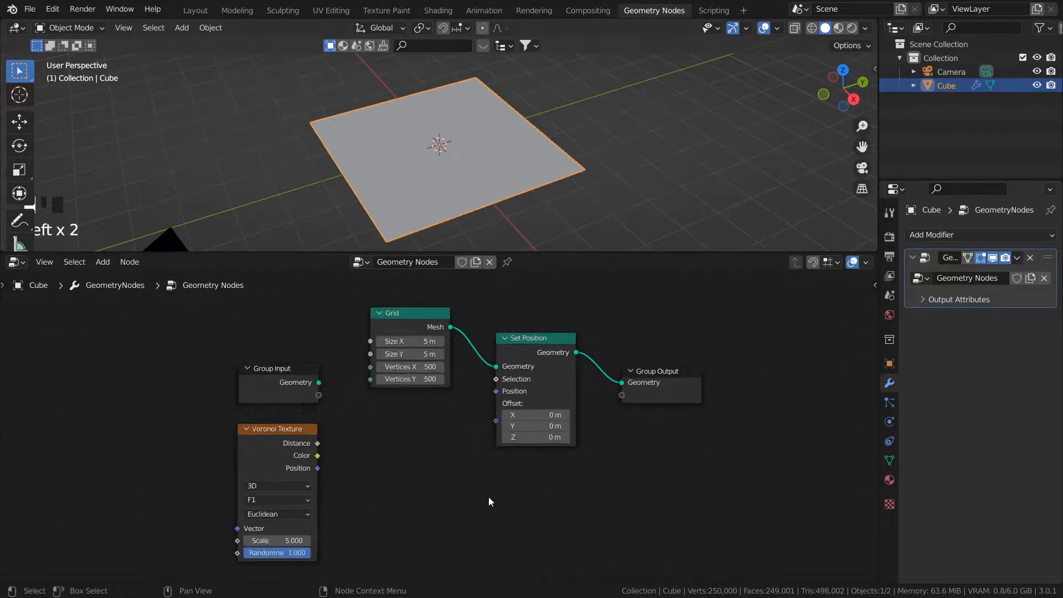
middle_drag(489, 501, 383, 528)
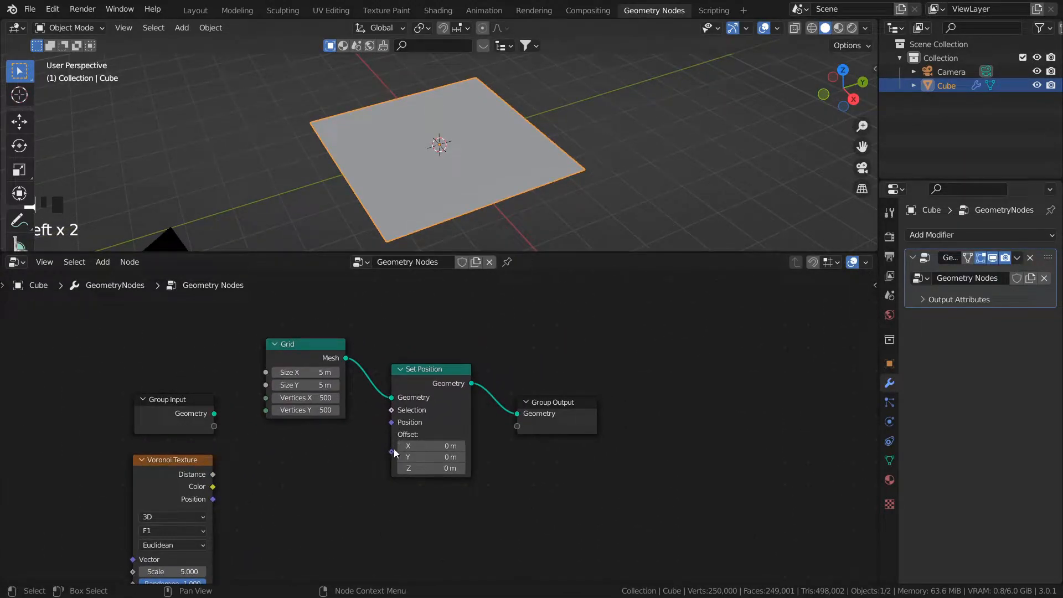
scroll(253, 492, down, 1)
middle_drag(254, 492, 282, 459)
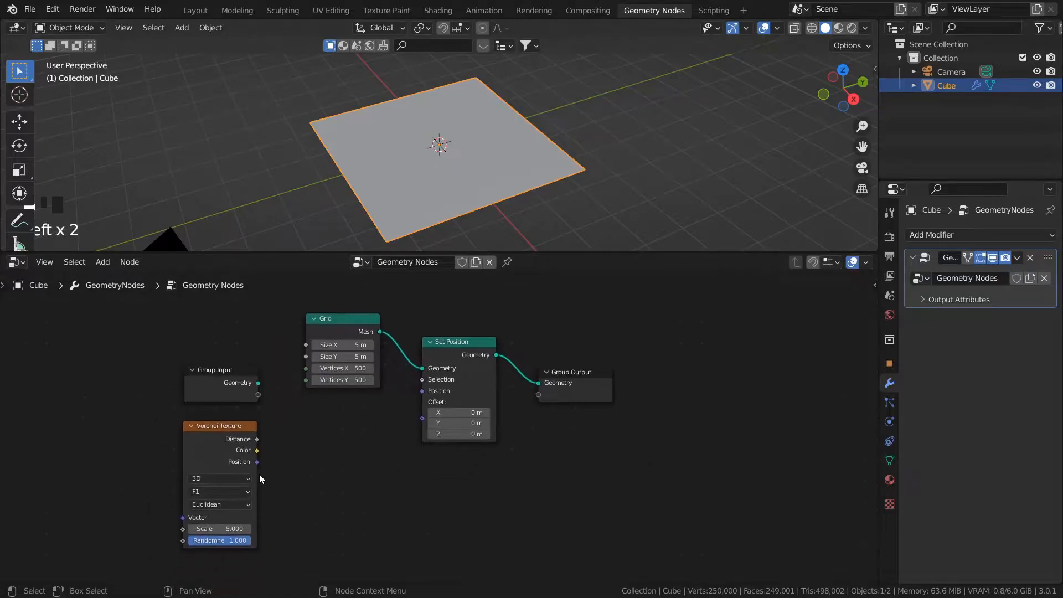
- Connect the Voronoi Texture's Distance output directly to the Set Position node's Offset input and inspect the displaced mesh
scroll(258, 475, up, 2)
drag(226, 440, 421, 414)
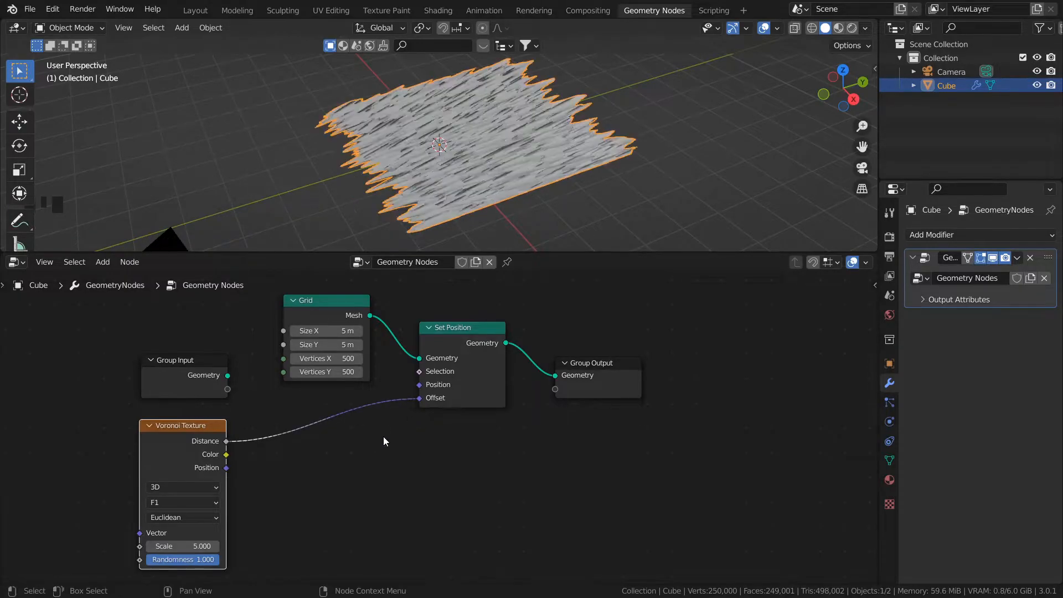
middle_drag(467, 233, 484, 155)
scroll(484, 155, up, 2)
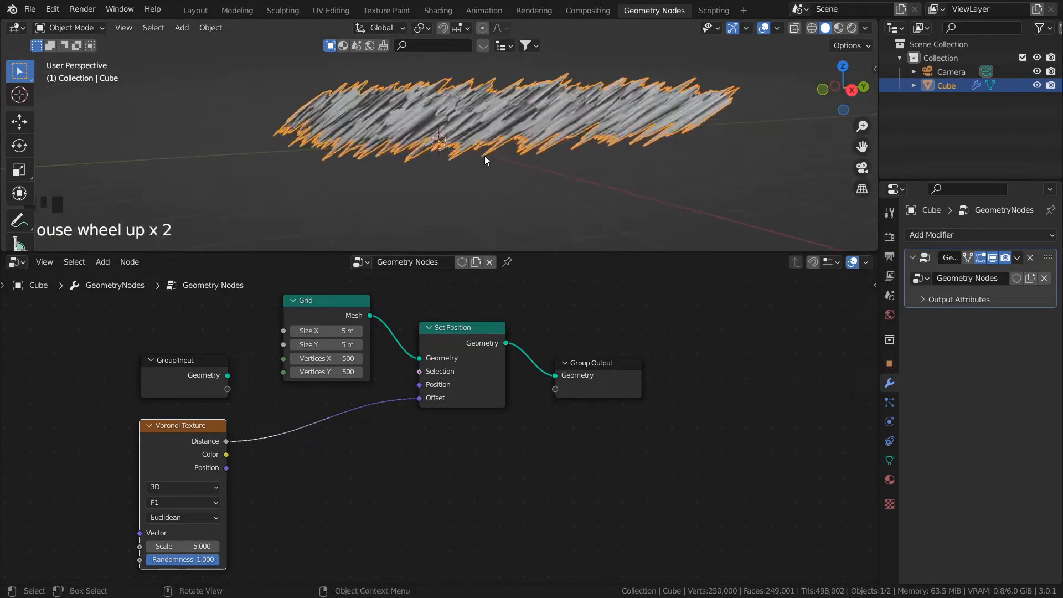
middle_drag(416, 150, 445, 187)
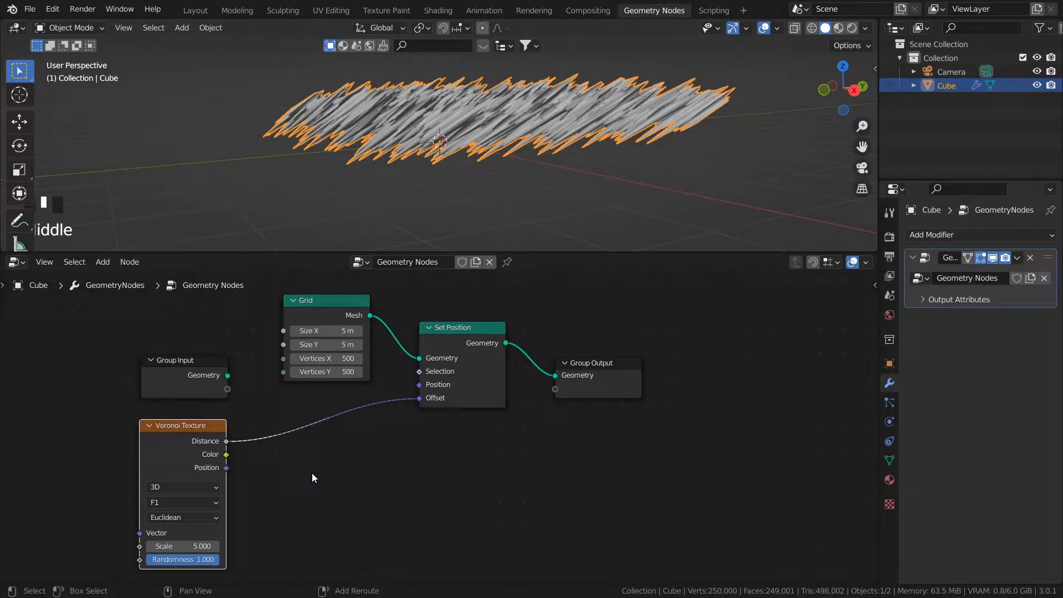
- Add a Combine XYZ node between the Voronoi Texture and Set Position nodes, below the existing link
key(shift+a)
mouse_move(311, 473)
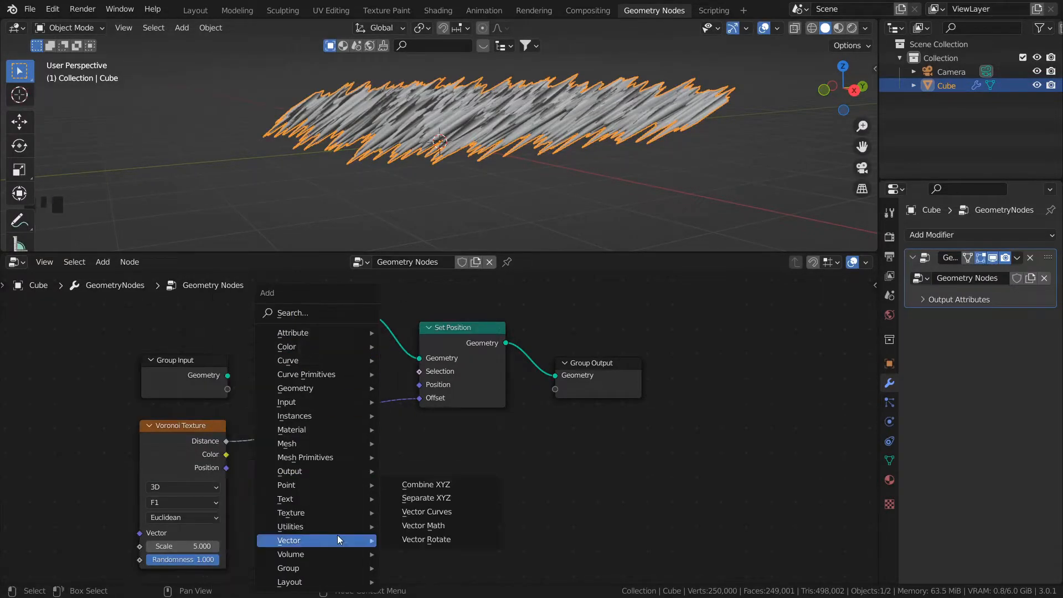
click(428, 488)
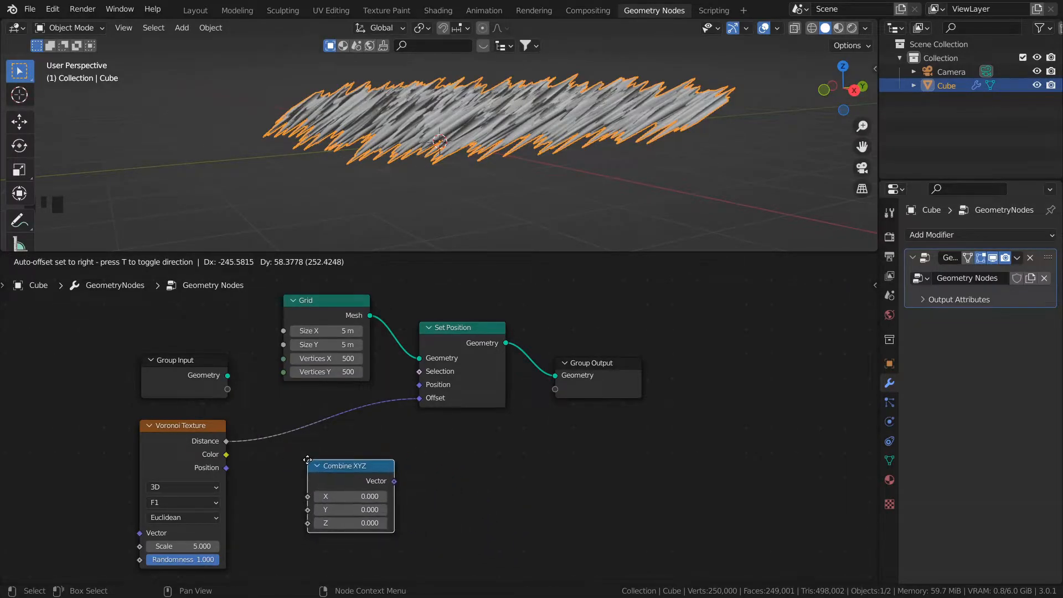
click(308, 451)
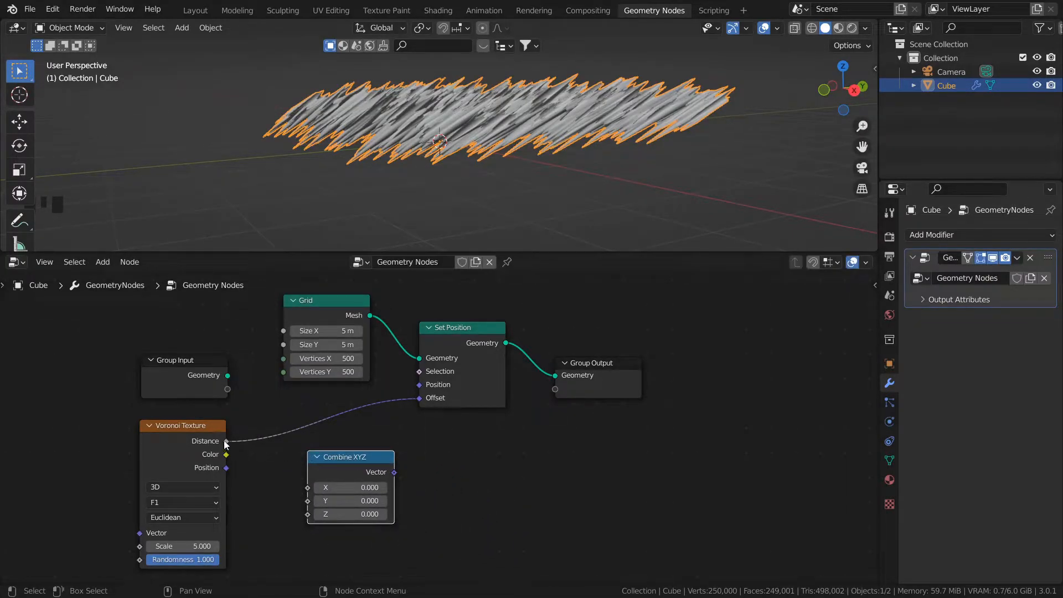
- Connect the Voronoi Distance output to Combine XYZ's Z input and its Vector output to the Set Position Offset
drag(228, 442, 307, 513)
drag(394, 472, 419, 398)
mouse_move(446, 165)
middle_down()
mouse_move(436, 209)
mouse_move(448, 112)
mouse_move(429, 177)
middle_up()
scroll(428, 177, up, 2)
middle_drag(554, 151, 493, 171)
scroll(486, 158, down, 2)
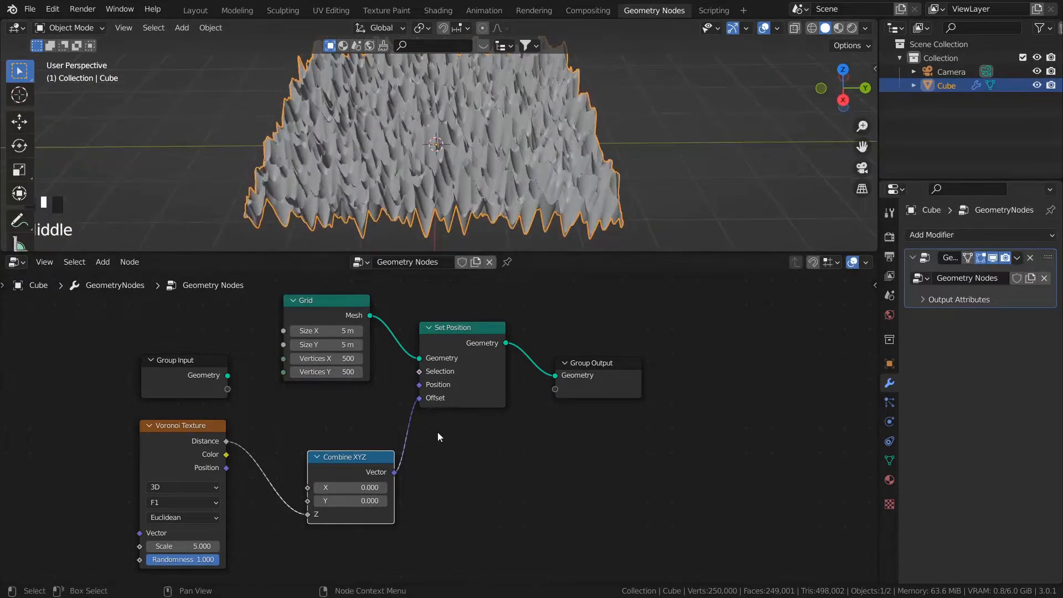
- Move the Set Position and Group Output nodes together farther away from the Grid and Combine XYZ nodes
drag(492, 313, 608, 450)
drag(500, 347, 584, 371)
click(490, 336)
scroll(425, 507, up, 1)
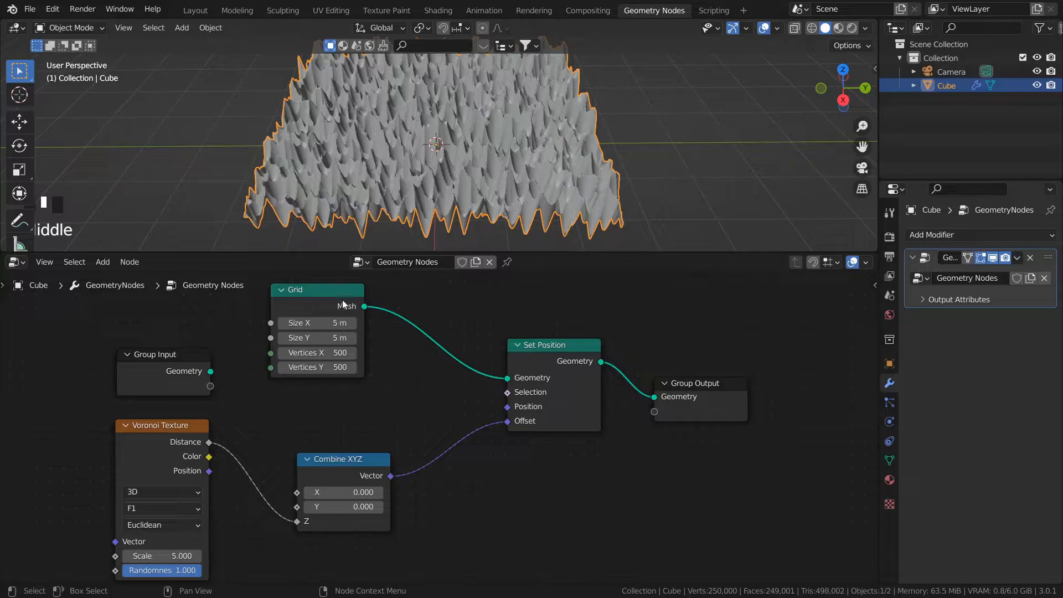
- Set the Voronoi Texture node's feature output to Distance to Edge
middle_drag(276, 448, 307, 425)
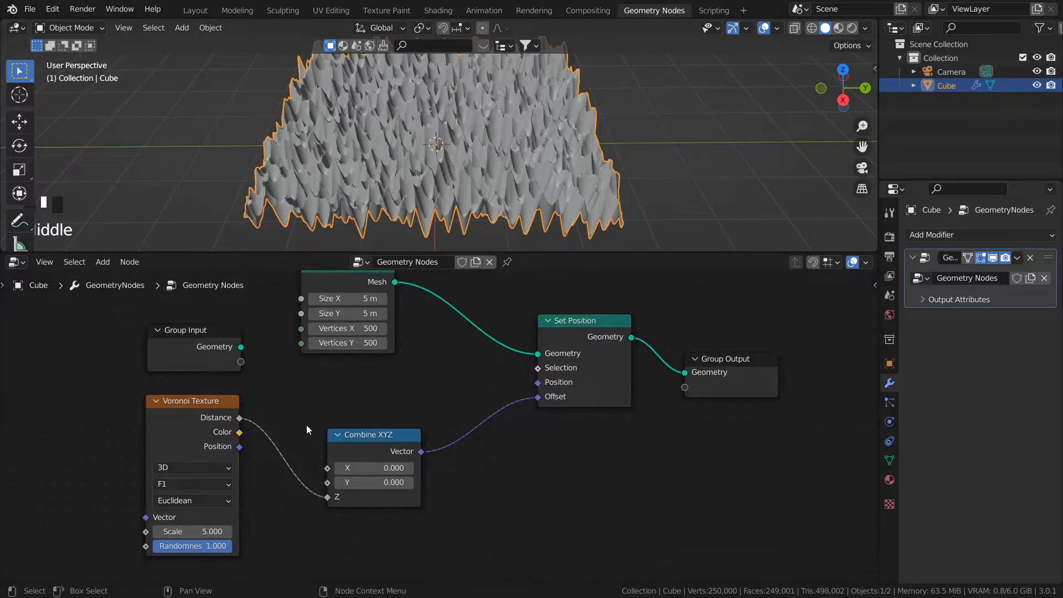
click(201, 484)
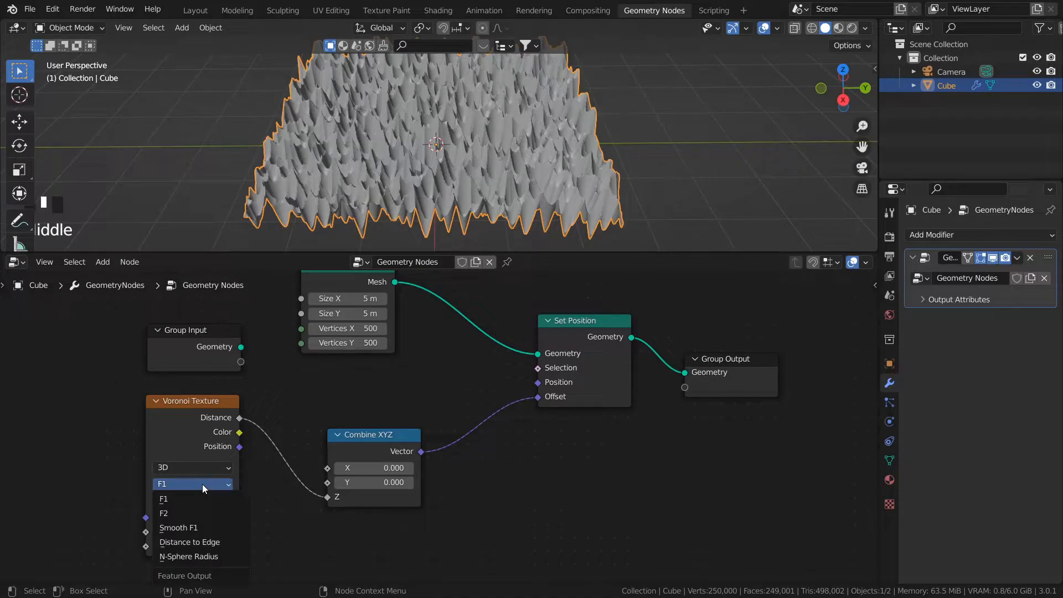
click(208, 543)
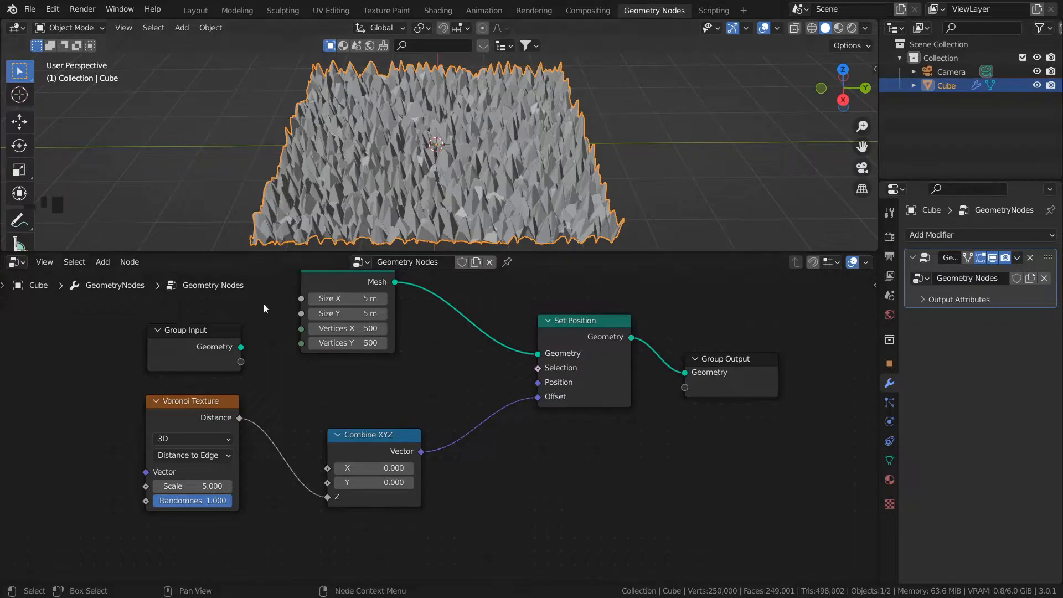
- Set the Voronoi Texture node's Scale to 2
middle_drag(288, 412, 320, 386)
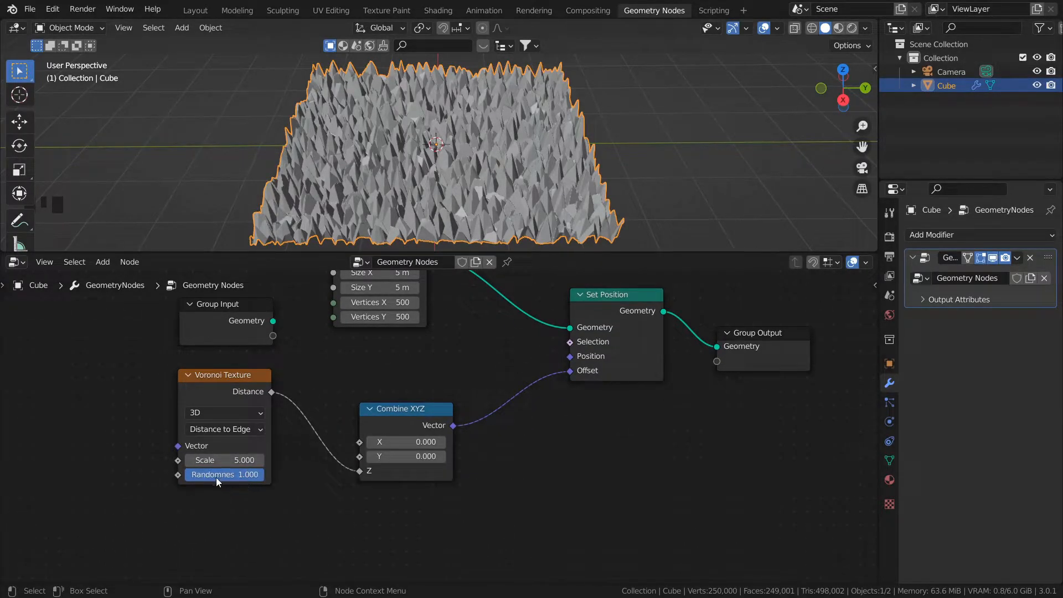
click(230, 461)
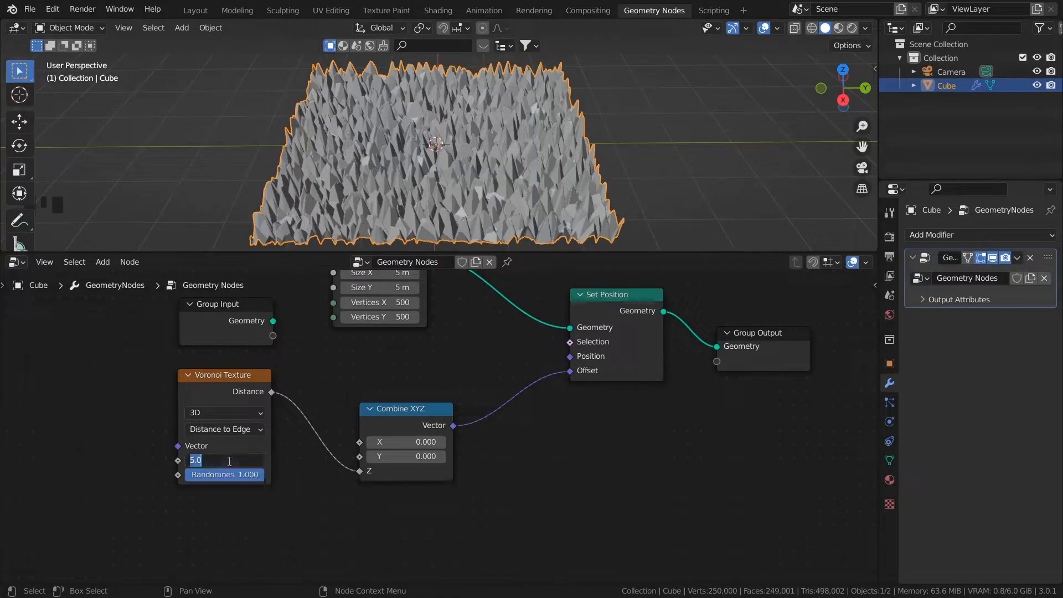
text(2)
key(Return)
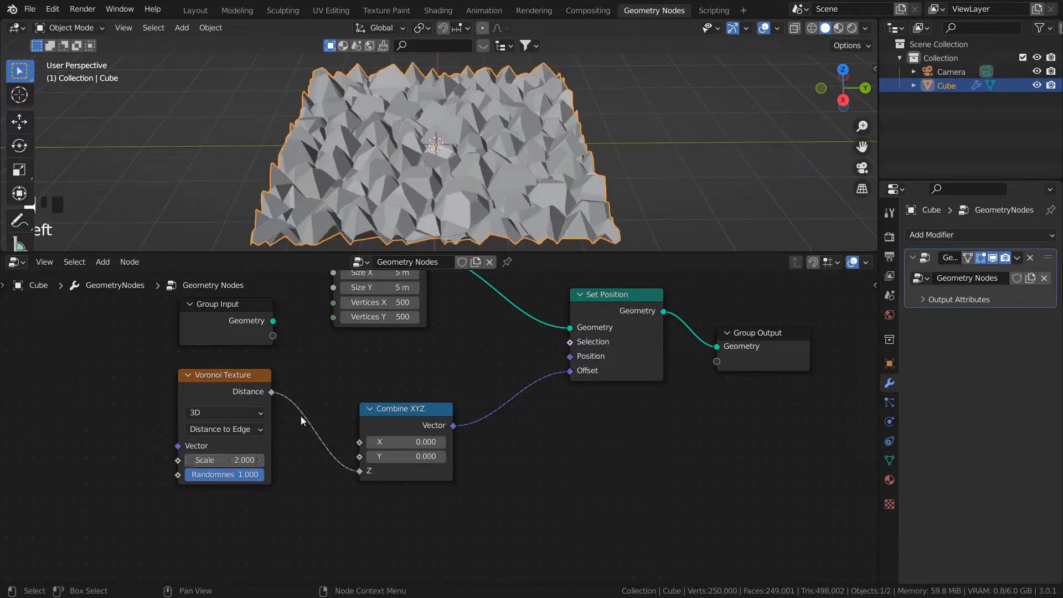
- Examine the faceted surface from above, both as a whole and close up along the facet edges
middle_drag(498, 160, 497, 249)
scroll(496, 193, up, 2)
scroll(501, 182, down, 2)
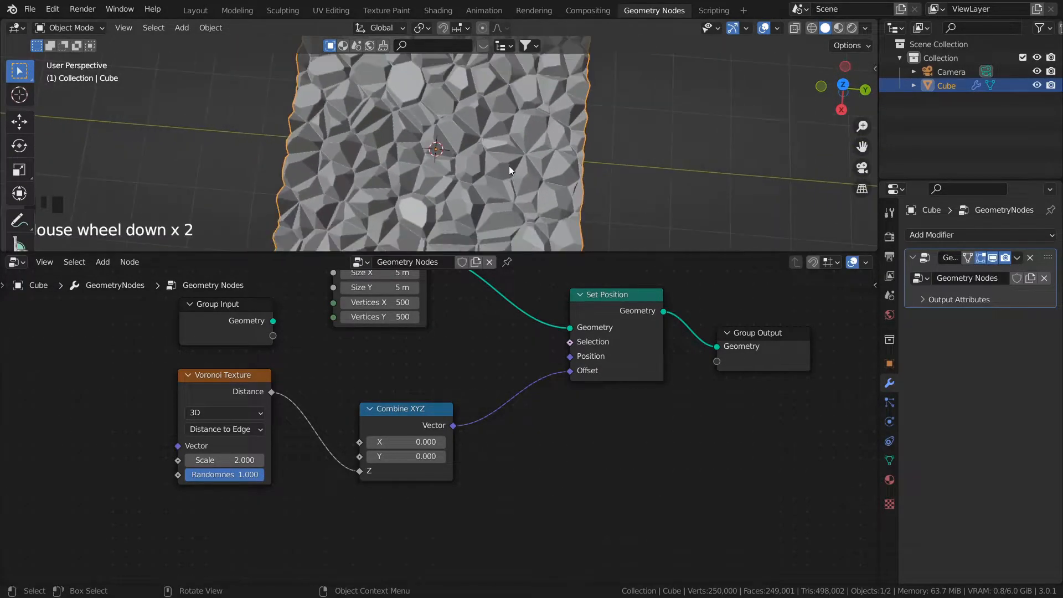
middle_drag(510, 165, 514, 198)
scroll(475, 353, down, 1)
middle_drag(470, 363, 413, 387)
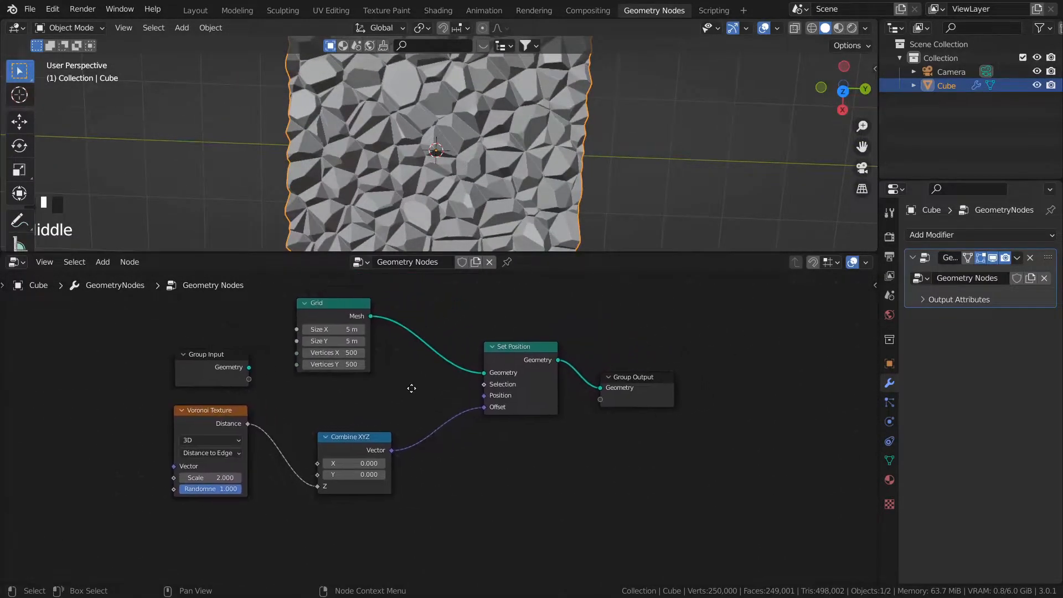
scroll(488, 188, up, 7)
scroll(477, 189, down, 3)
scroll(356, 179, up, 4)
scroll(356, 180, down, 8)
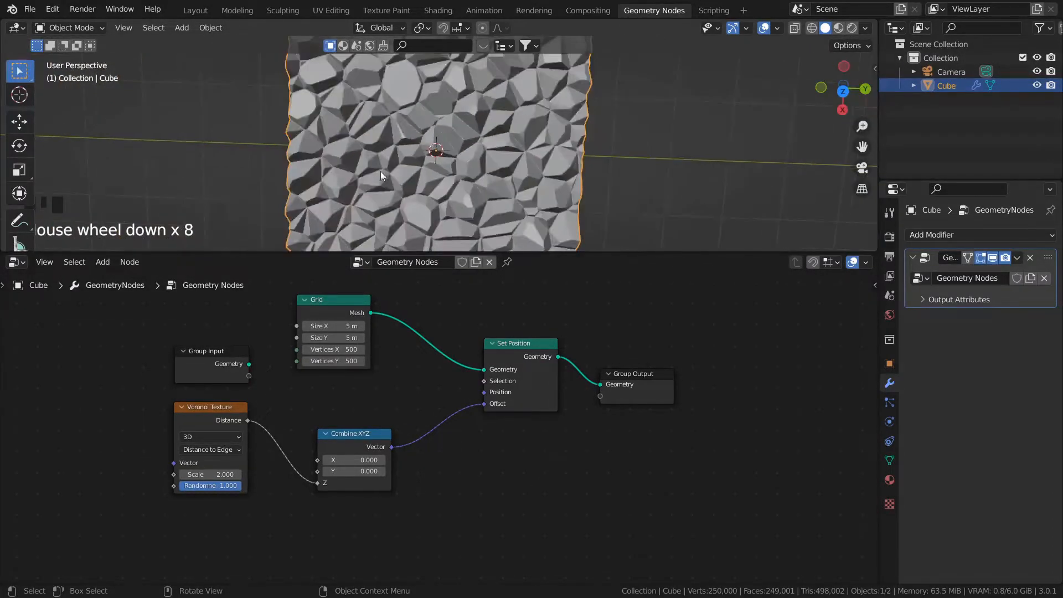
scroll(441, 177, down, 1)
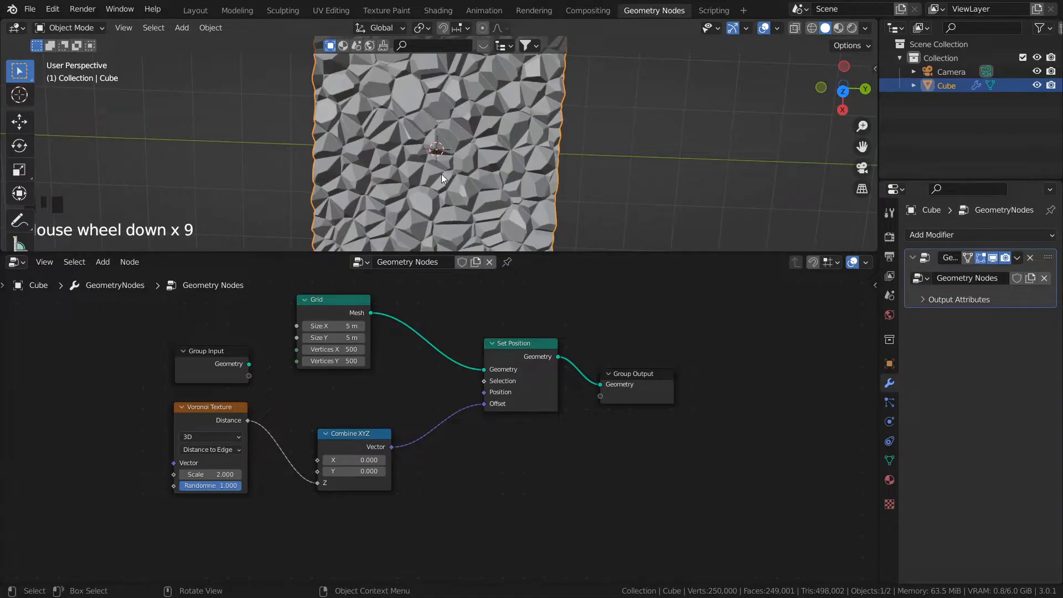
scroll(445, 175, up, 9)
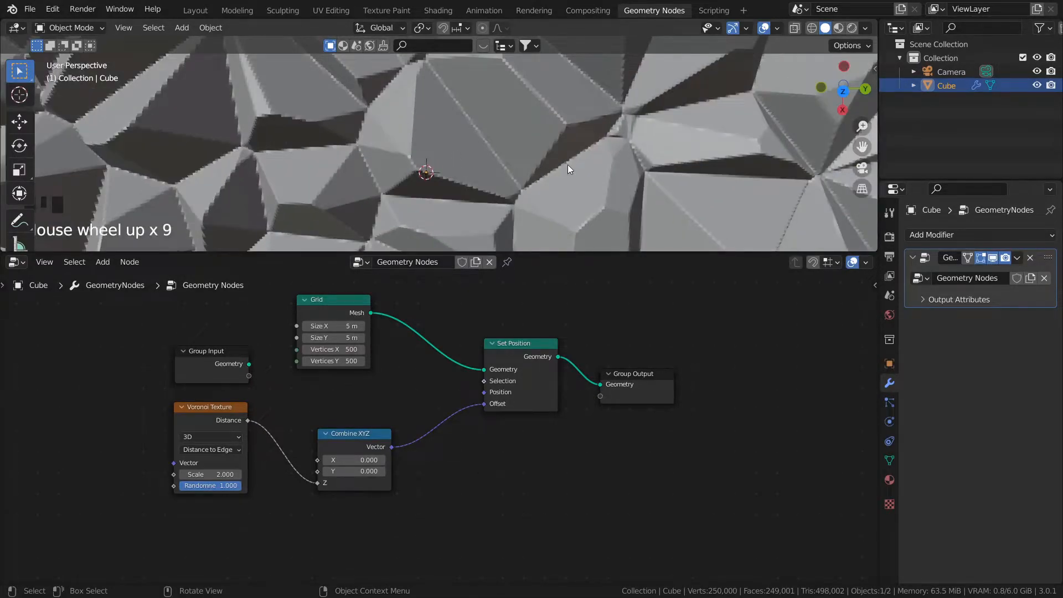
- Add a Set Shade Smooth node on the link between the Set Position and Group Output nodes
key(shift+a)
key(Escape)
key(shift+a)
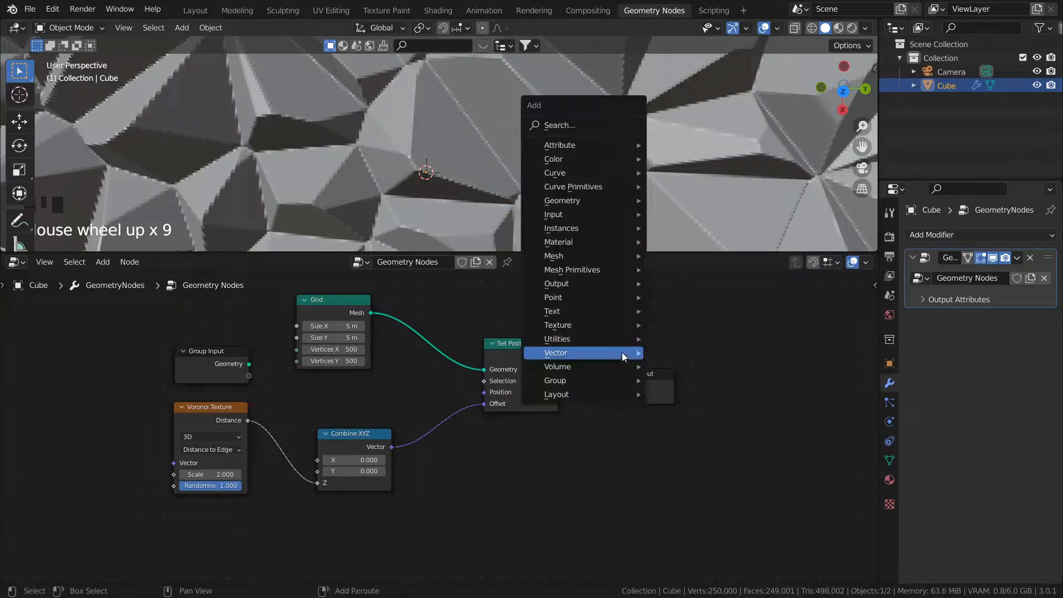
click(563, 126)
text(smoo)
key(Down)
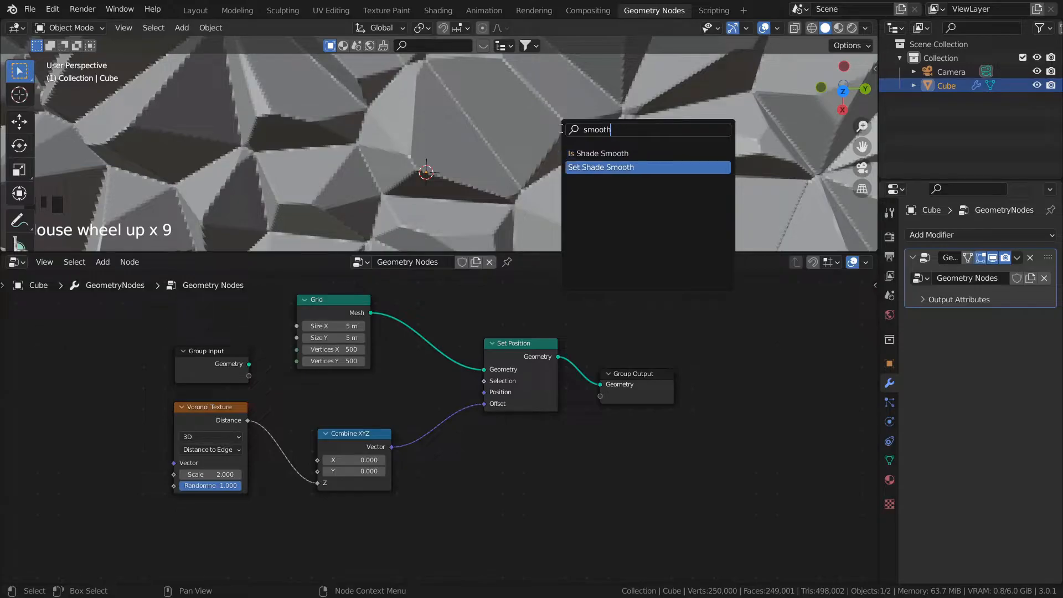
key(Return)
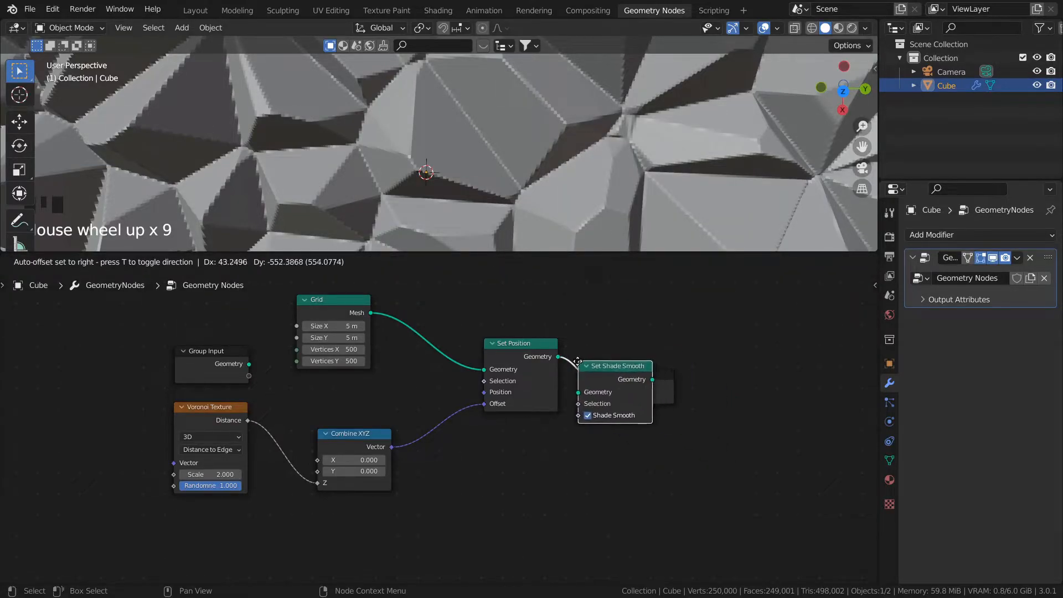
click(578, 361)
- Detach the Set Shade Smooth node and reinsert it between Set Position and Group Output to compare the surface shading
alt+drag(623, 368, 616, 420)
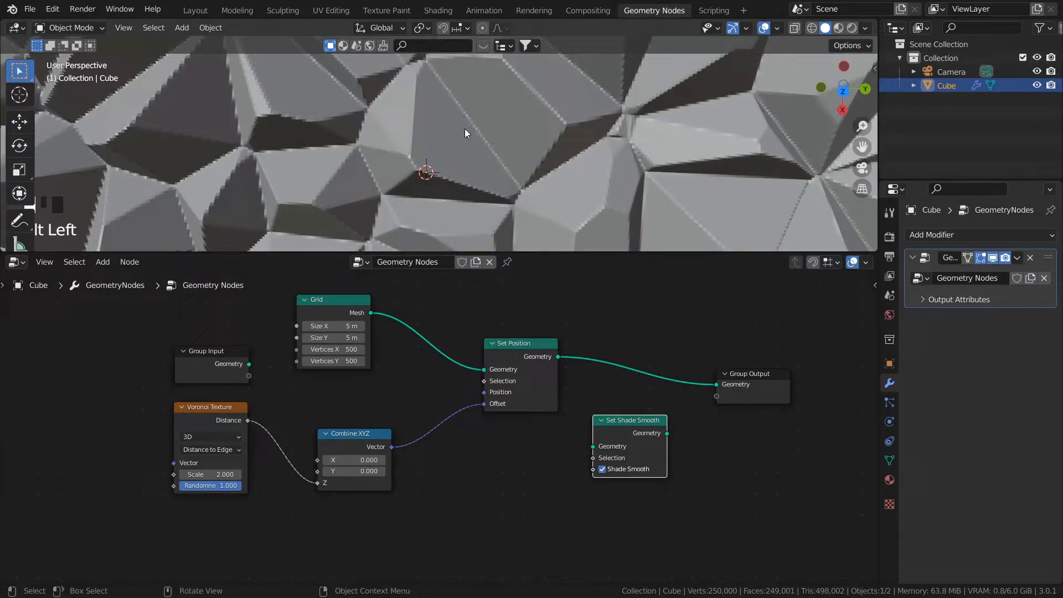
drag(618, 420, 619, 376)
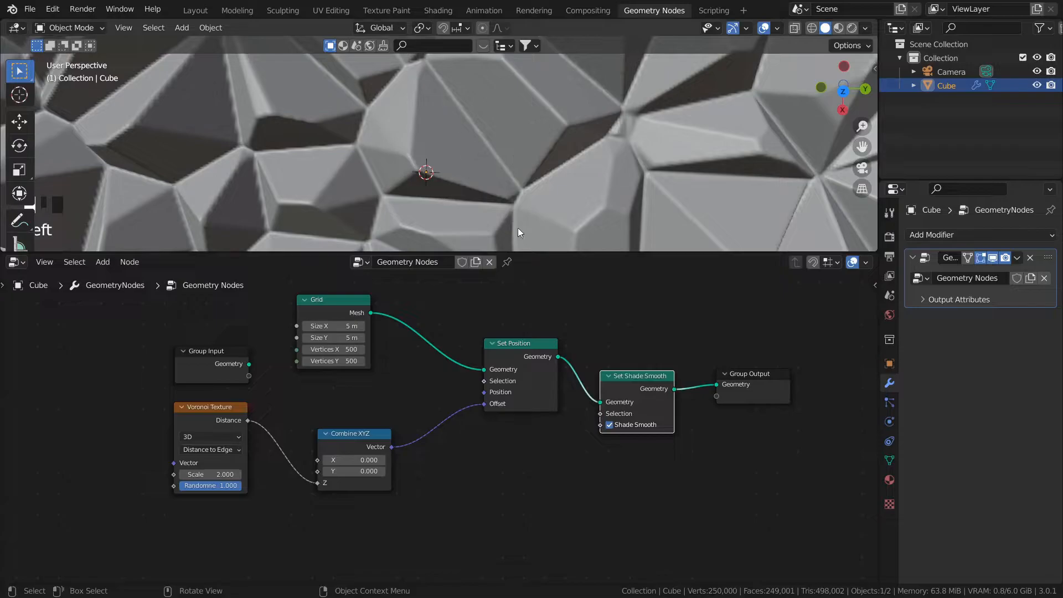
middle_drag(619, 350, 589, 344)
click(580, 337)
scroll(570, 198, down, 9)
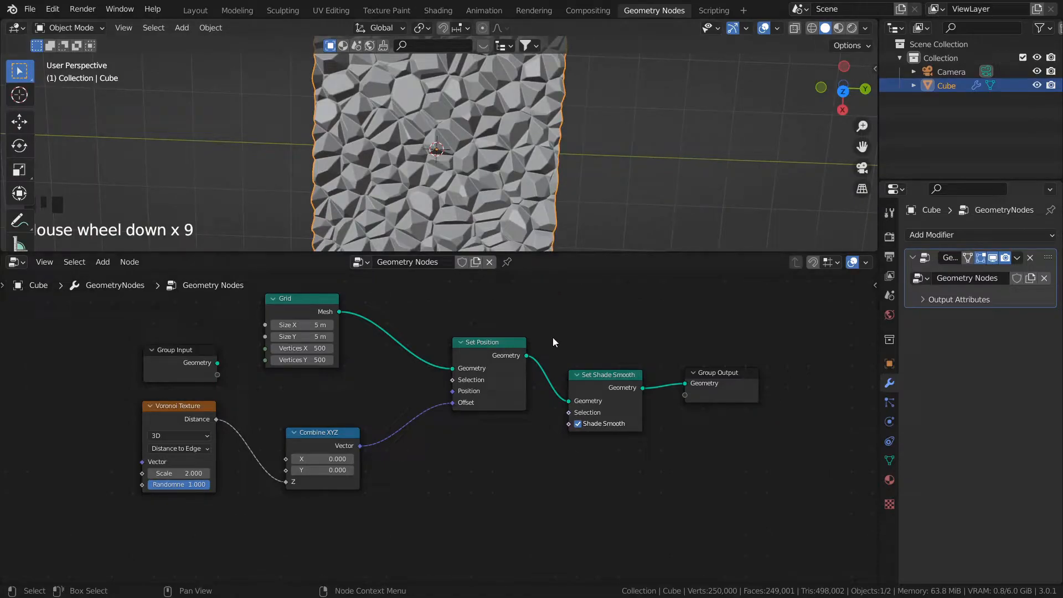
- Open the Shading workspace and display the faceted surface in Material Preview with its material nodes in view
scroll(556, 159, down, 3)
scroll(569, 157, up, 1)
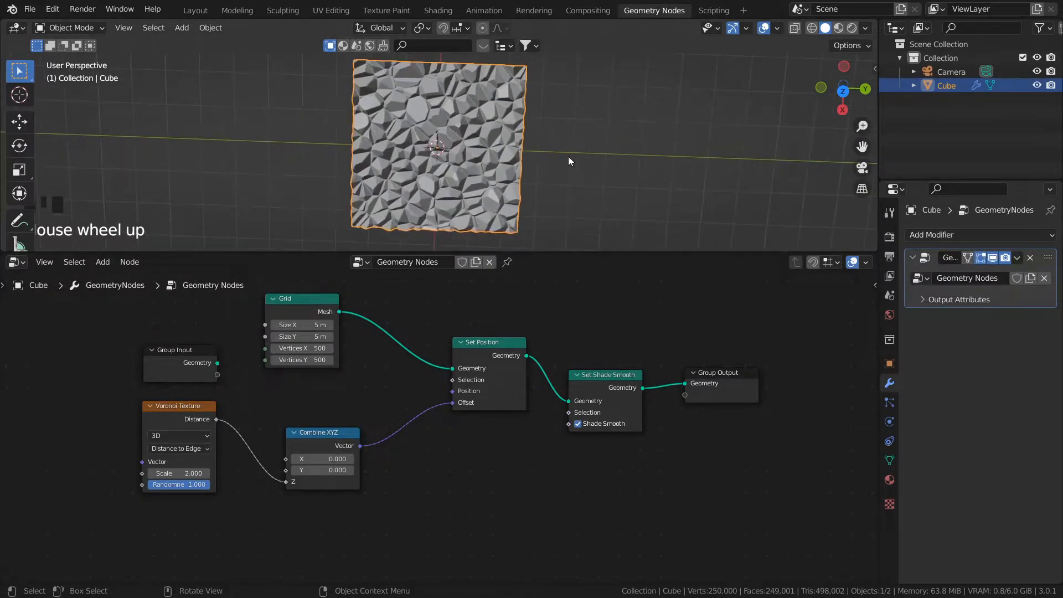
click(439, 10)
mouse_move(541, 244)
middle_down()
mouse_move(513, 294)
mouse_move(502, 293)
middle_up()
key(z)
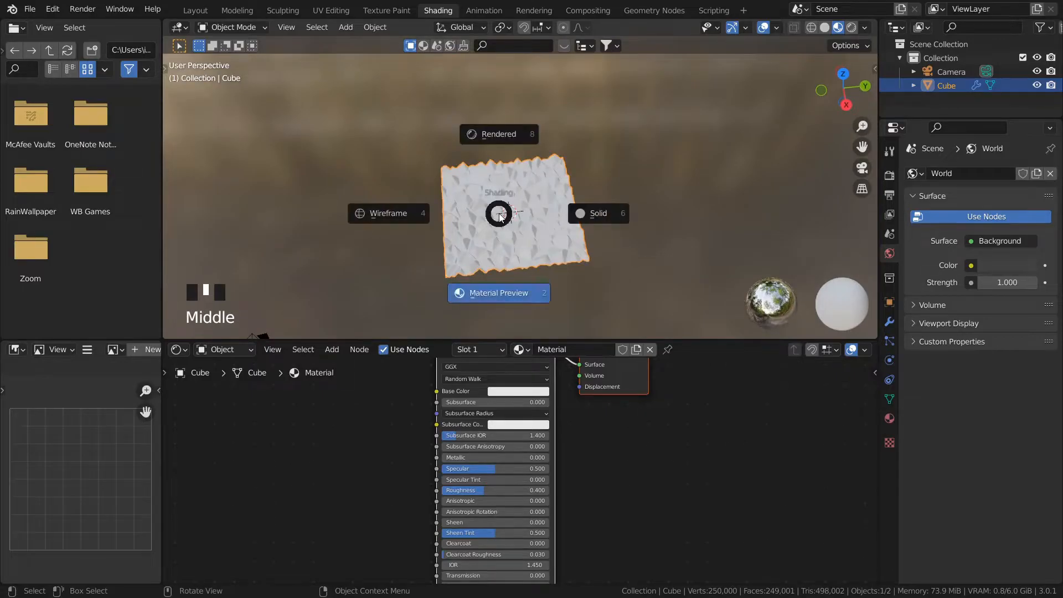
click(509, 296)
scroll(589, 456, down, 2)
middle_drag(589, 456, 581, 478)
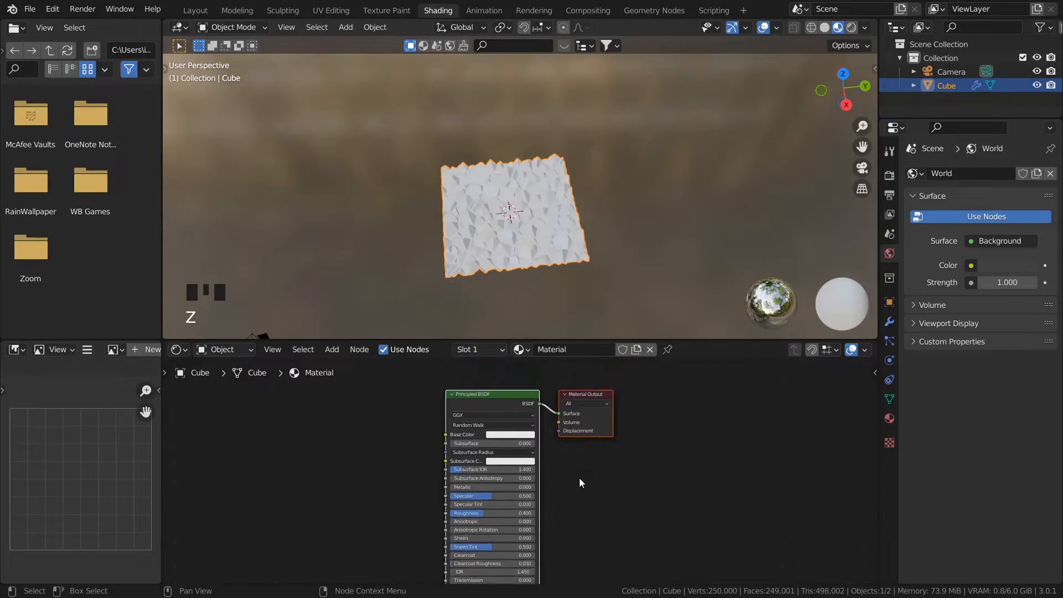
- Set the Principled BSDF's Base Color to a saturated yellow, hue about 0.154 at value 0.8
scroll(547, 451, up, 3)
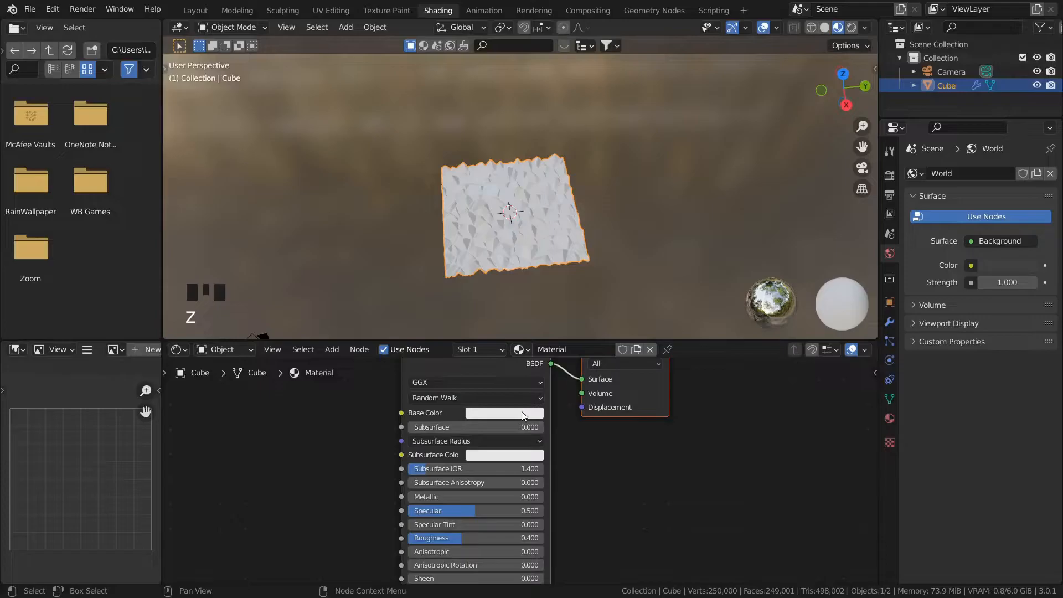
click(523, 415)
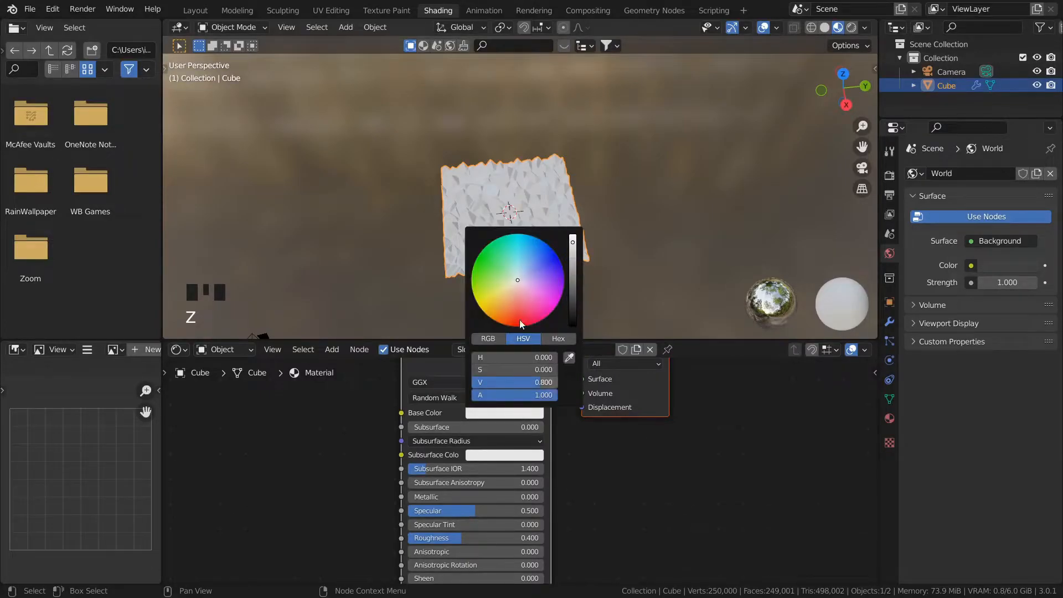
click(486, 300)
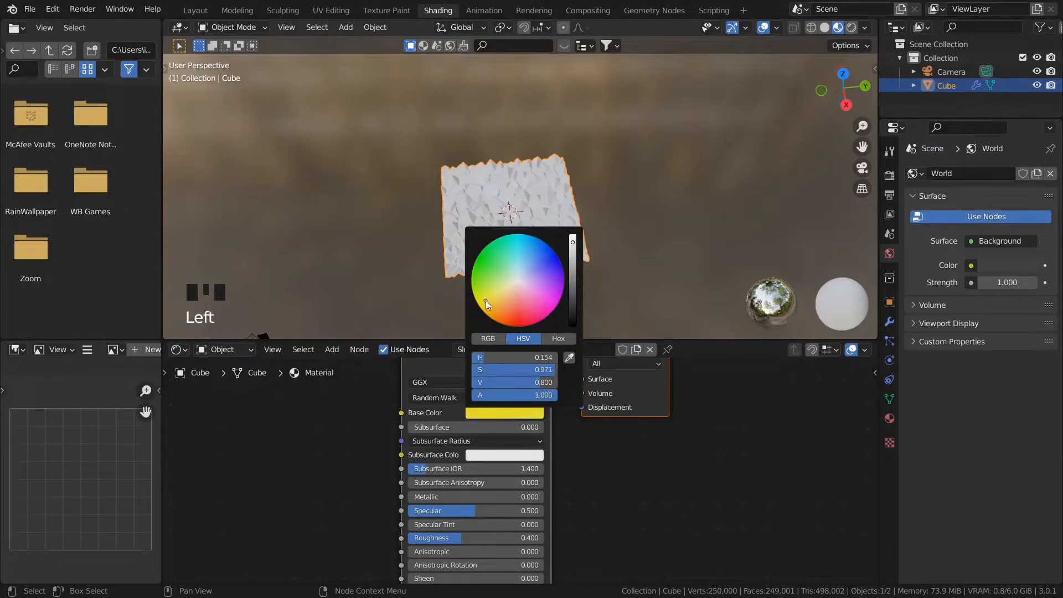
click(568, 478)
middle_drag(540, 278, 535, 335)
scroll(579, 476, up, 2)
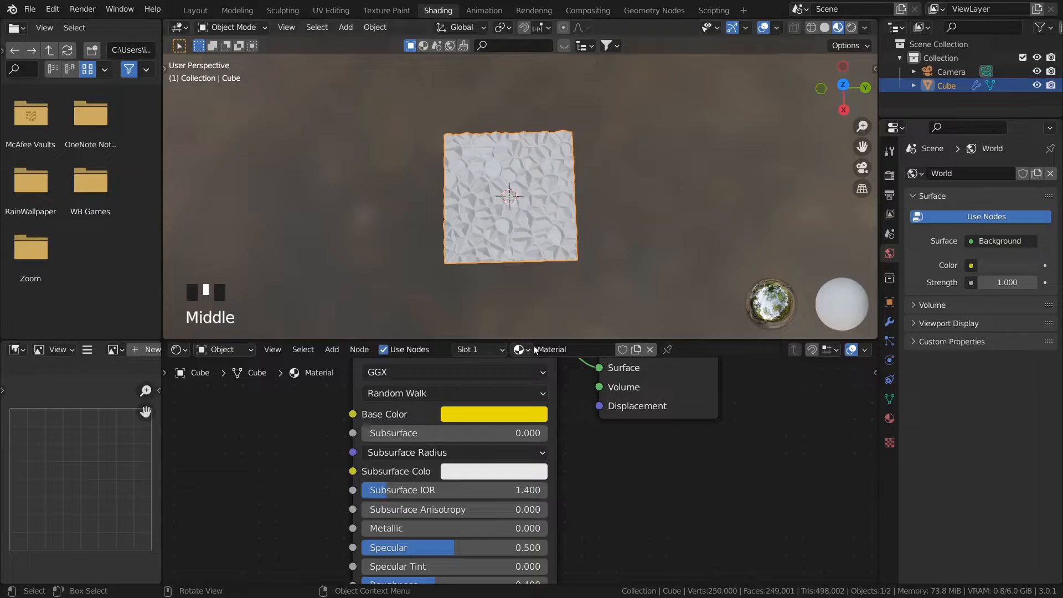
- Return to the Geometry Nodes workspace and insert a Set Material node between Set Shade Smooth and Group Output
click(655, 10)
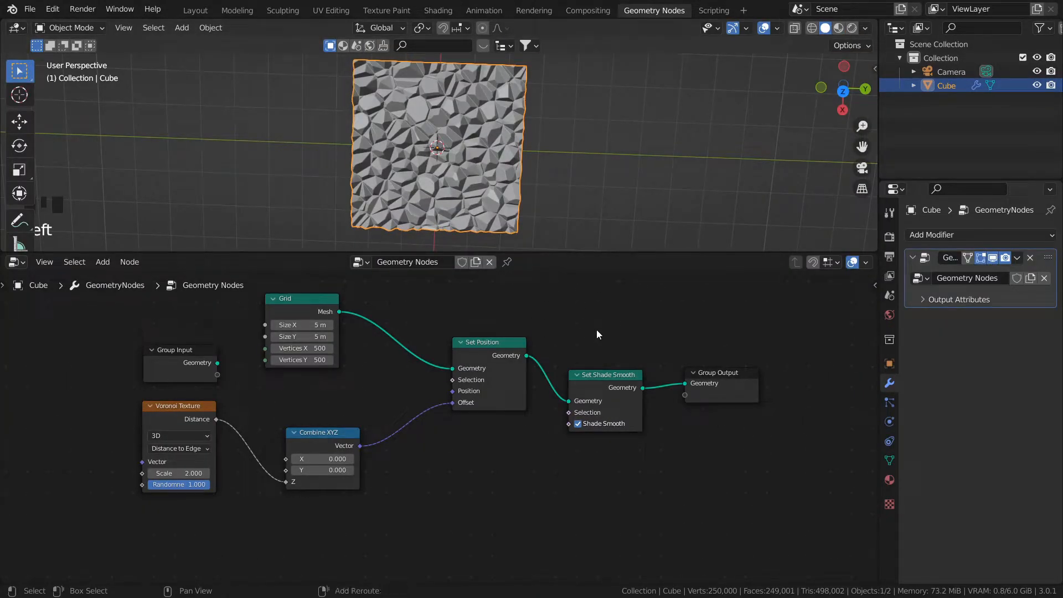
key(shift+a)
click(552, 314)
text(mater)
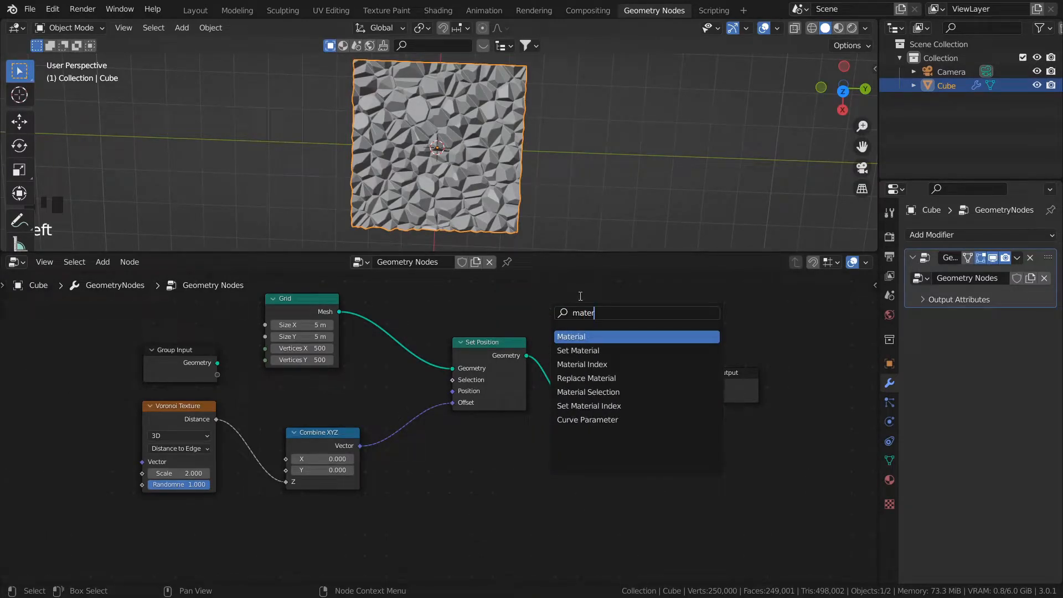
click(588, 351)
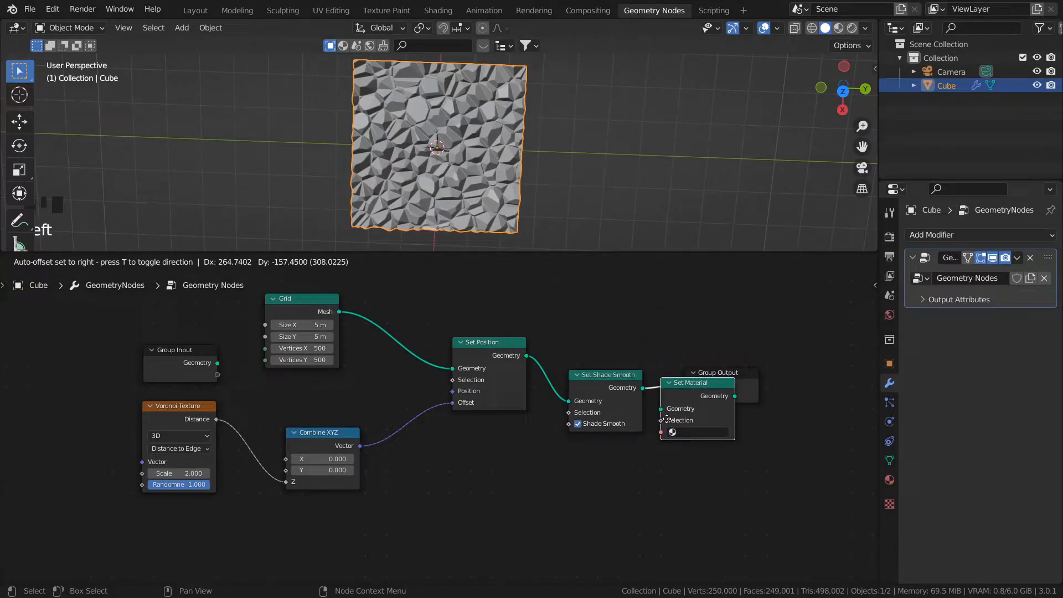
click(692, 419)
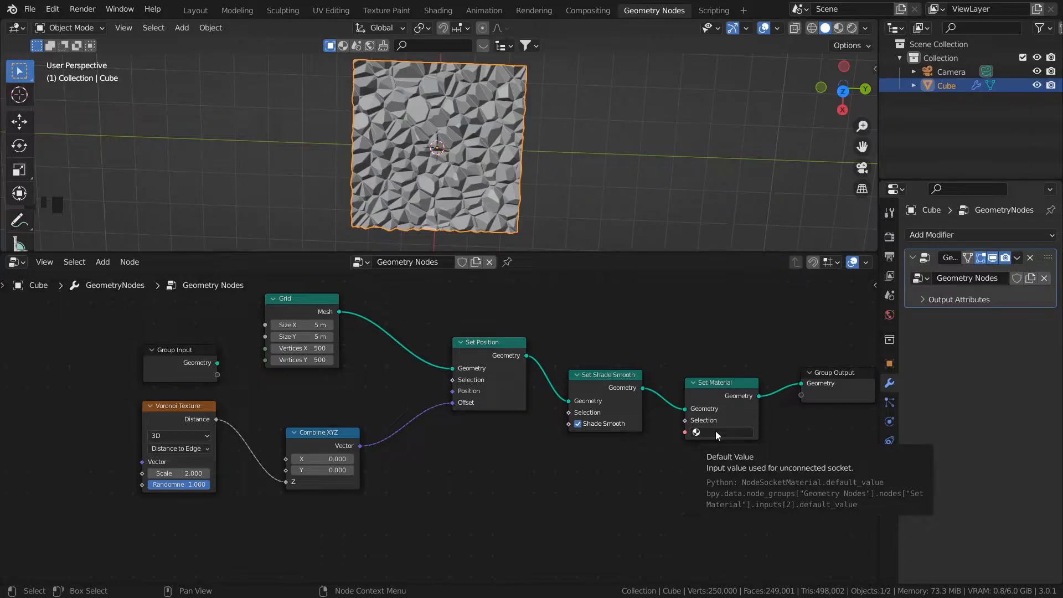
- Assign the material named Material in the Set Material node and display the surface in Material Preview
click(719, 433)
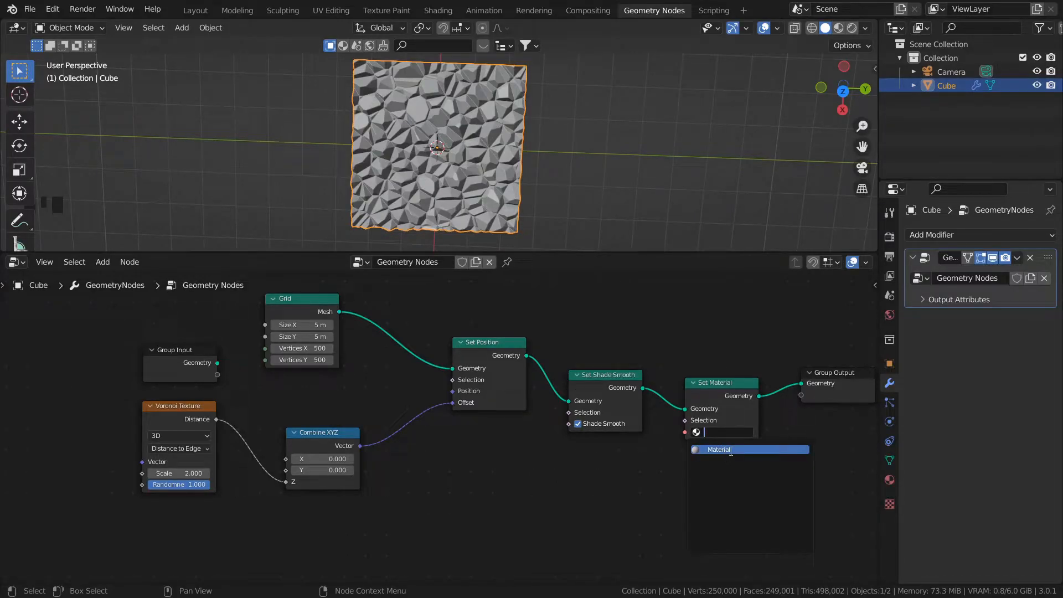
click(731, 450)
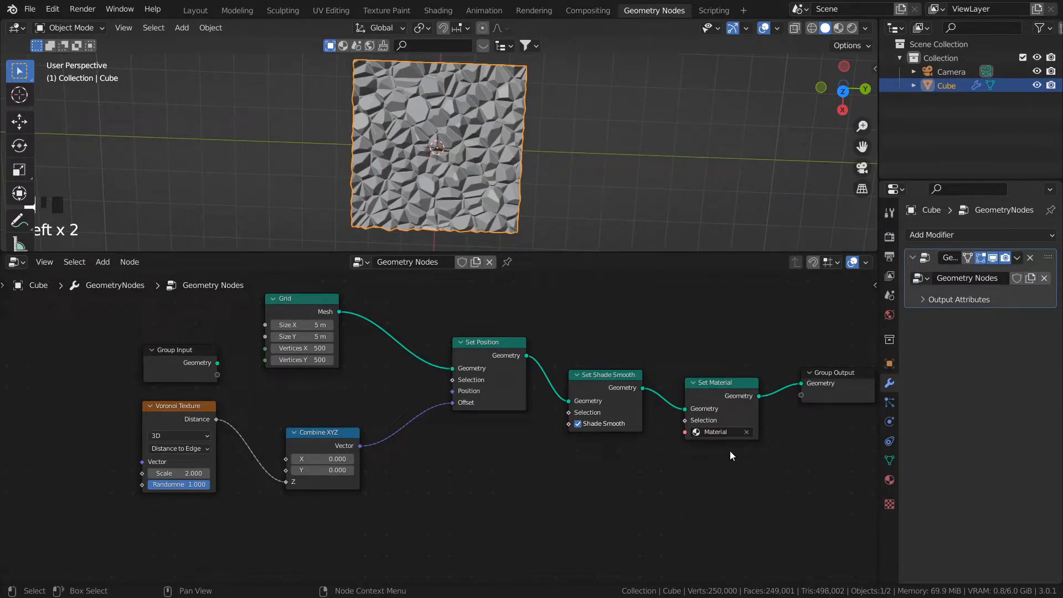
key(z)
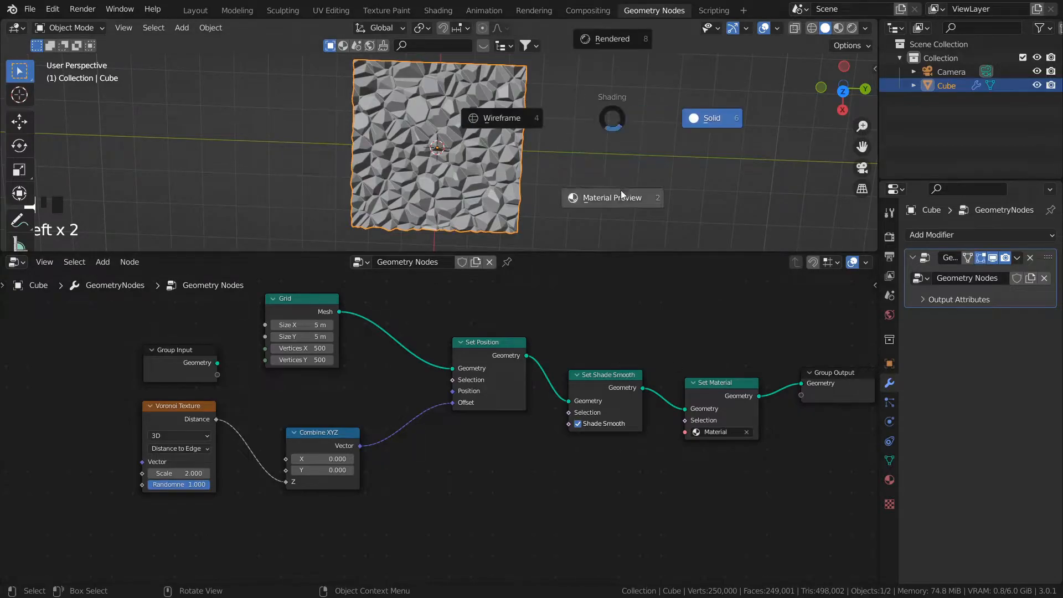
click(623, 198)
mouse_move(553, 189)
middle_down()
mouse_move(571, 142)
mouse_move(604, 219)
mouse_move(620, 160)
mouse_move(565, 152)
mouse_move(563, 176)
middle_up()
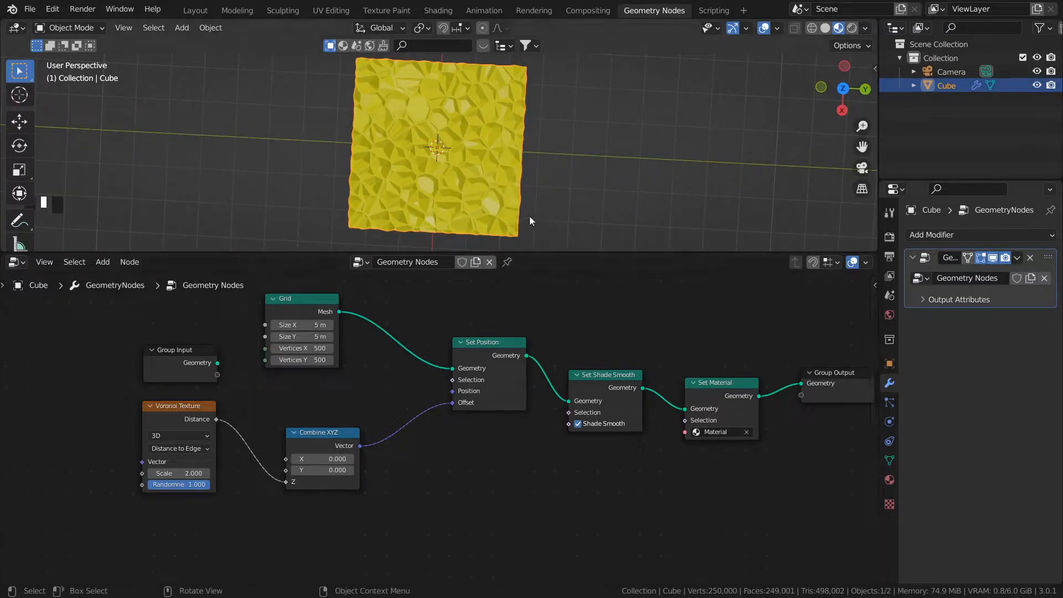
middle_drag(450, 492, 490, 517)
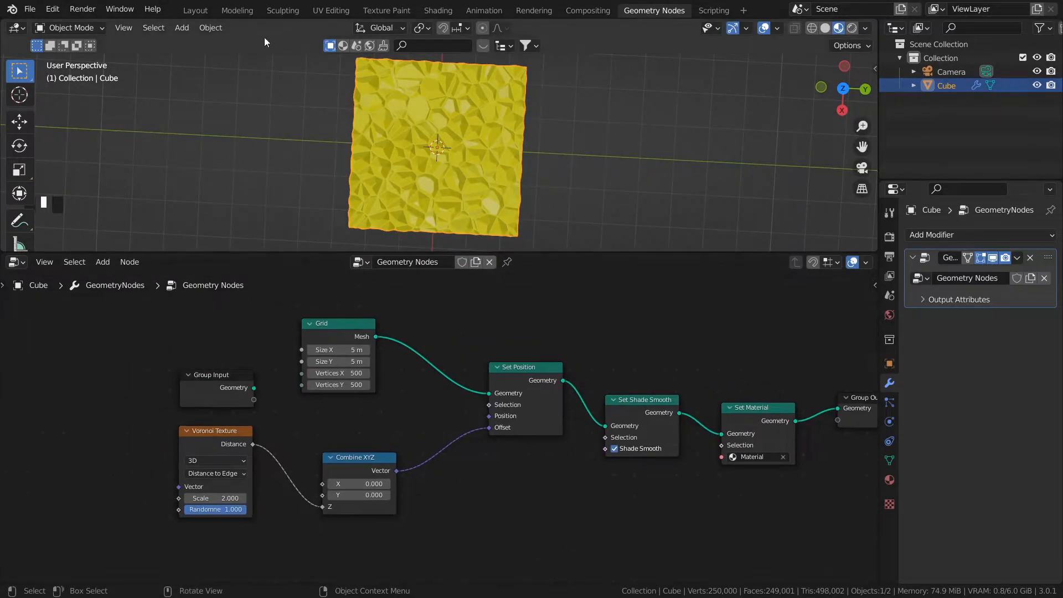
- Show the surface in Material Preview in the Layout workspace and check how the camera frames it
click(205, 12)
key(z)
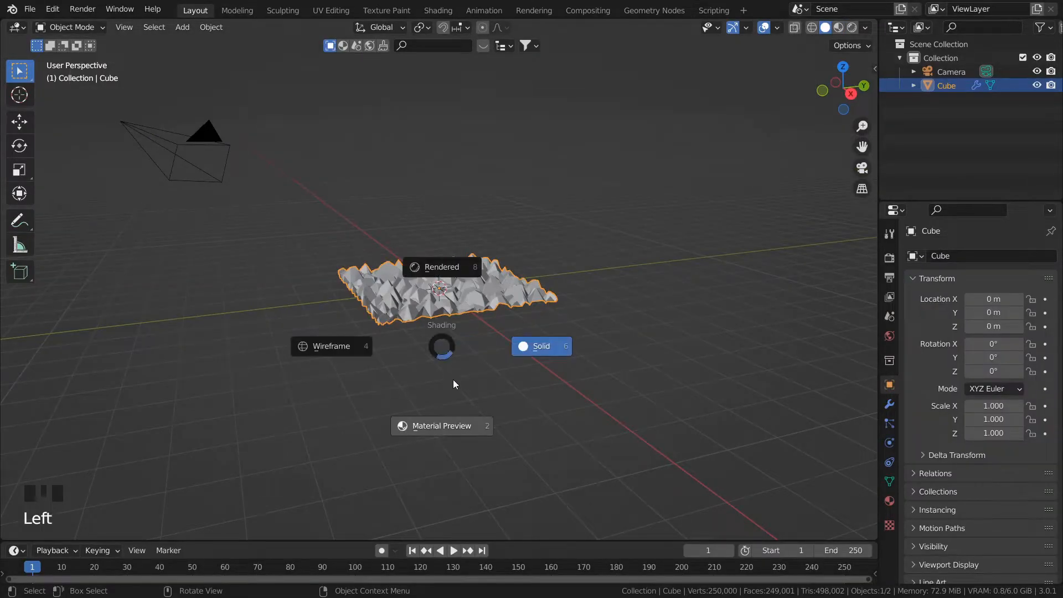
click(454, 427)
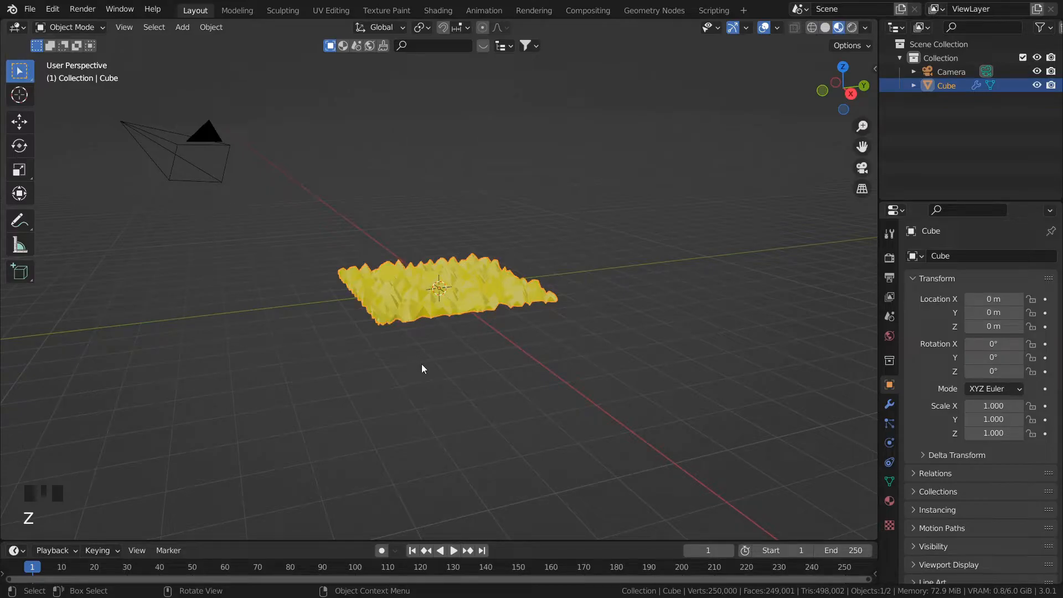
middle_drag(413, 362, 415, 372)
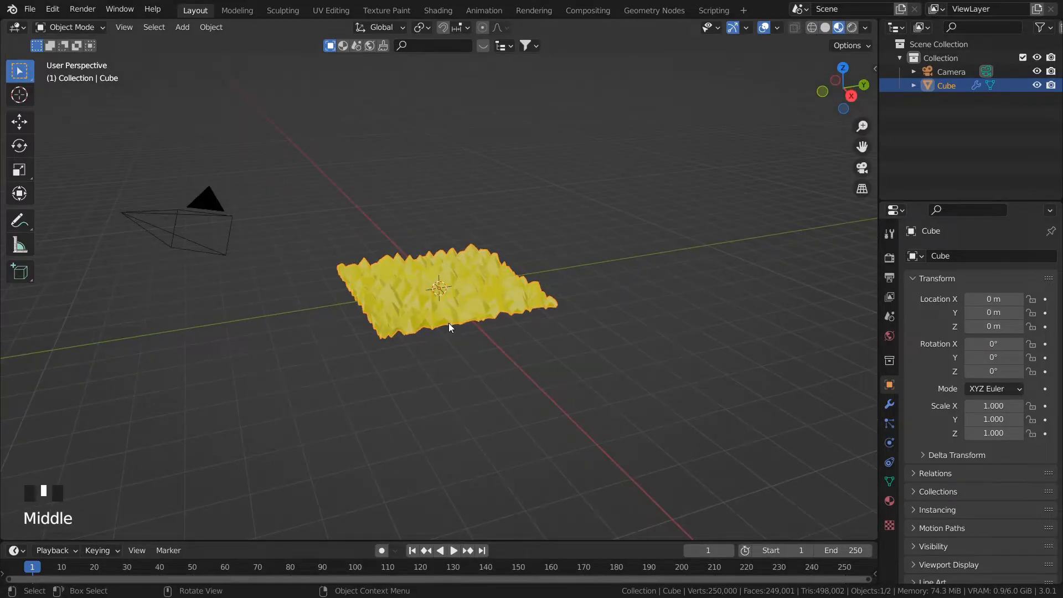
key(KP_0)
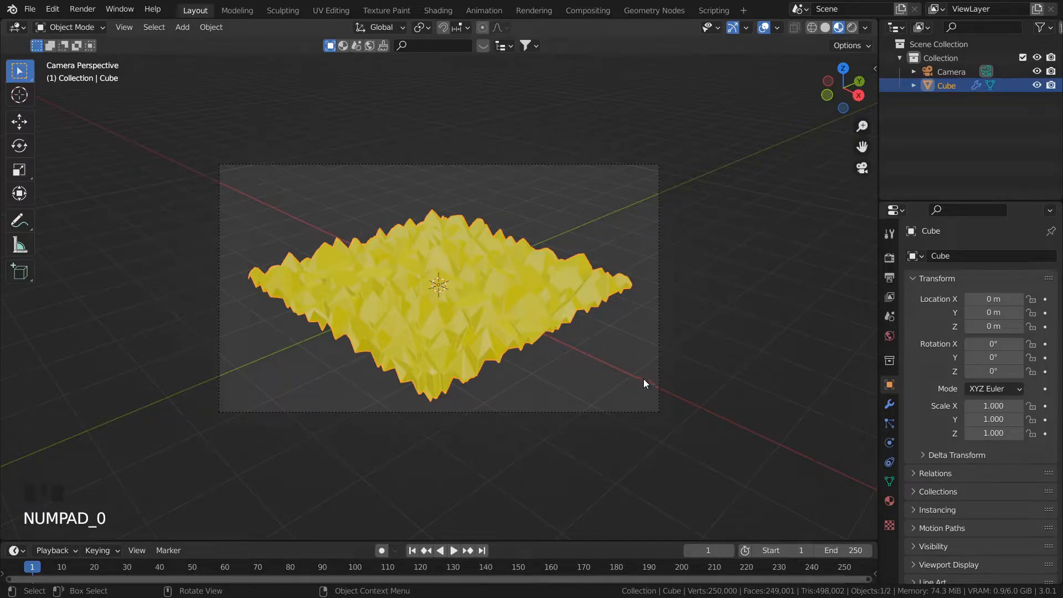
key(KP_0)
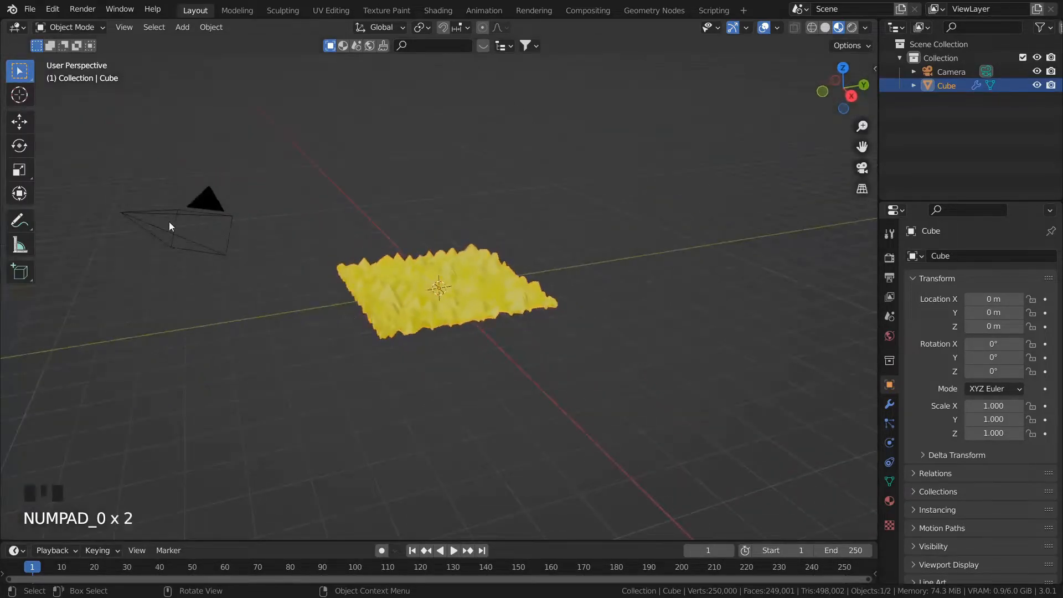
- Set the camera's location to X 20 m, Y 0 m and Z 0 m
click(141, 214)
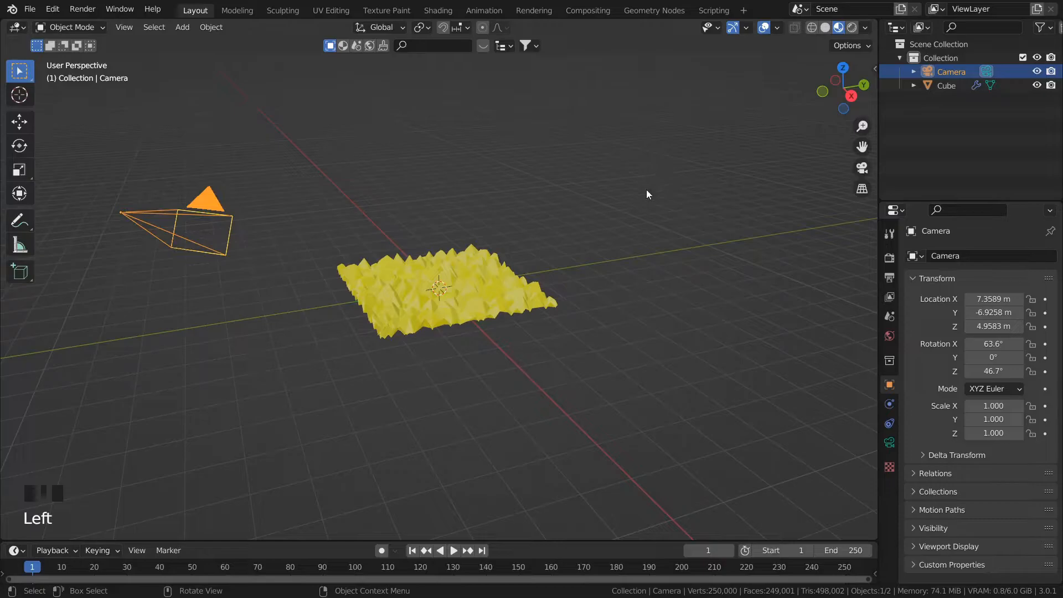
key(n)
click(870, 75)
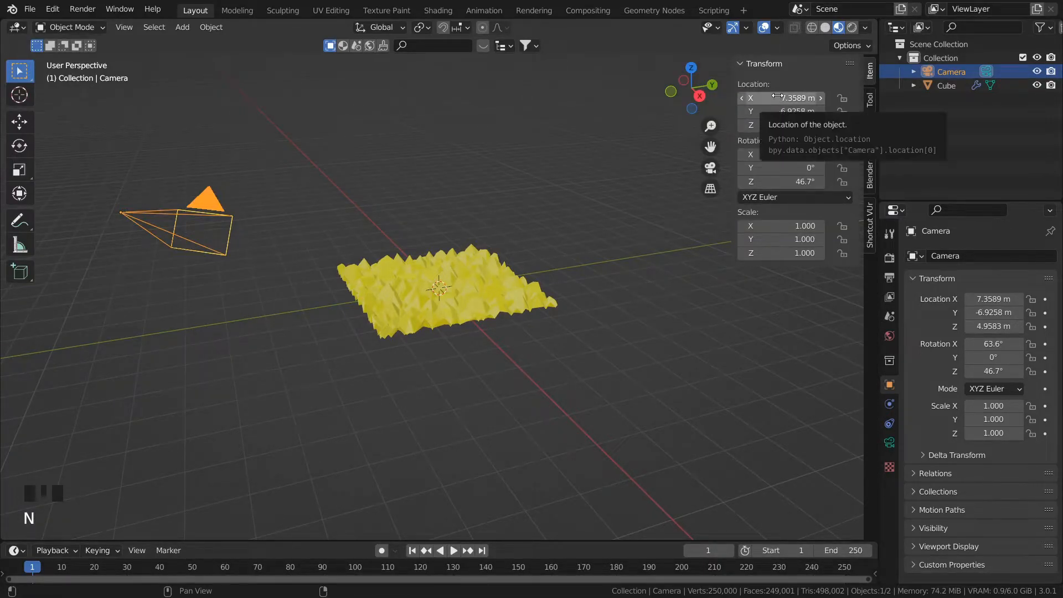
drag(777, 96, 778, 125)
text(20)
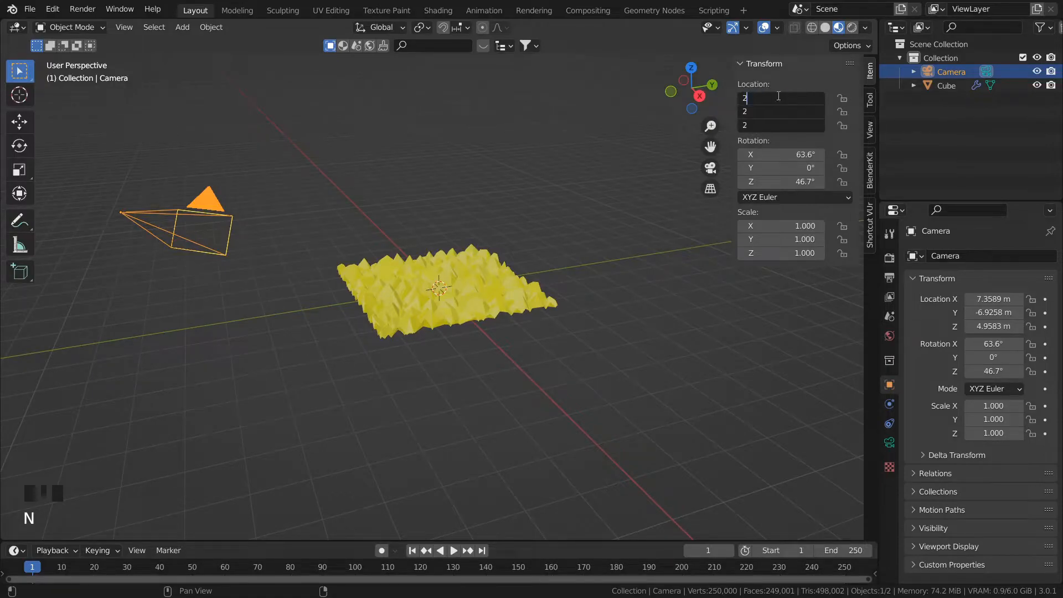
double_click(788, 113)
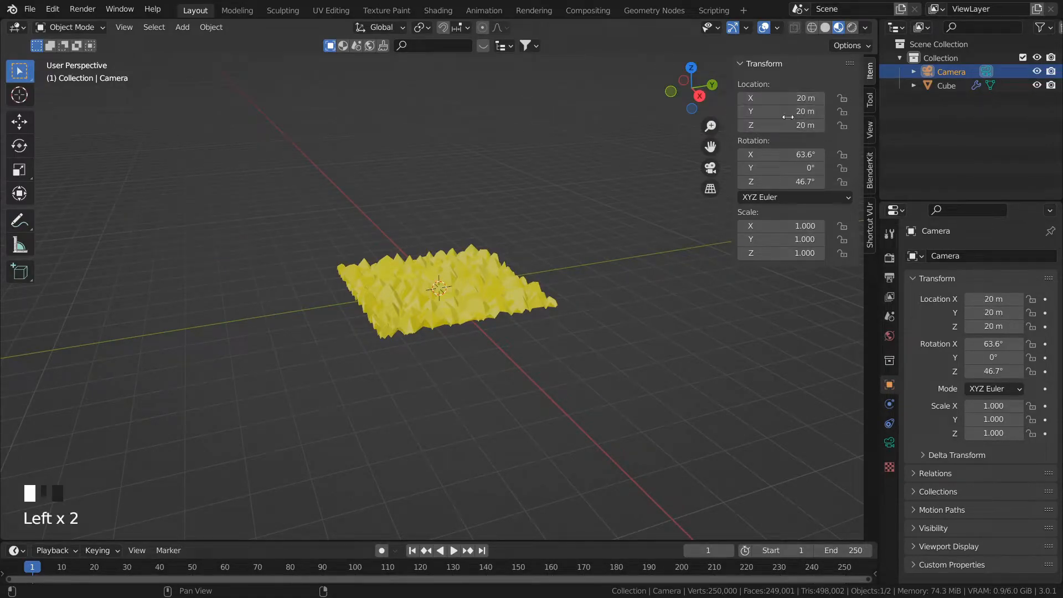
text(0)
key(Return)
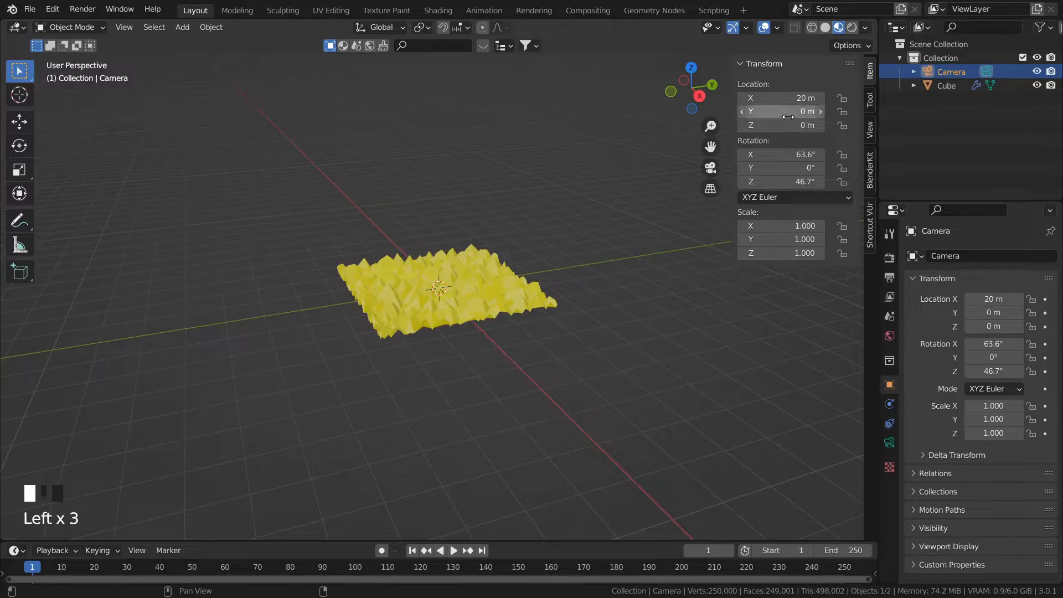
- Set the camera's rotation to 90° on X and 90° on Z, and look through the camera
scroll(554, 380, down, 6)
scroll(555, 382, up, 1)
middle_drag(555, 382, 513, 382)
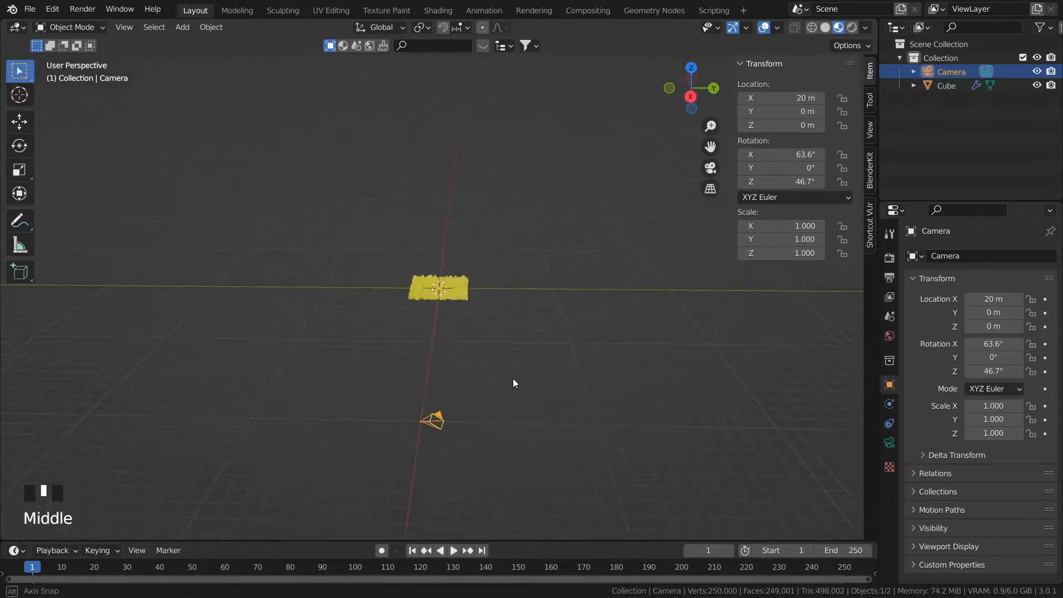
scroll(555, 343, up, 2)
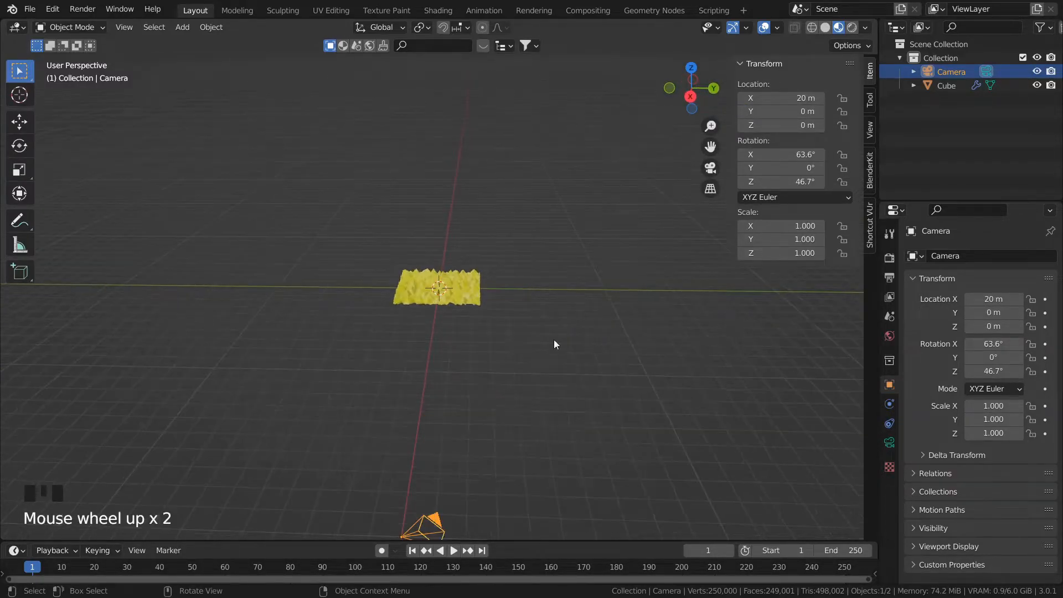
click(791, 160)
text(90)
key(Return)
click(798, 181)
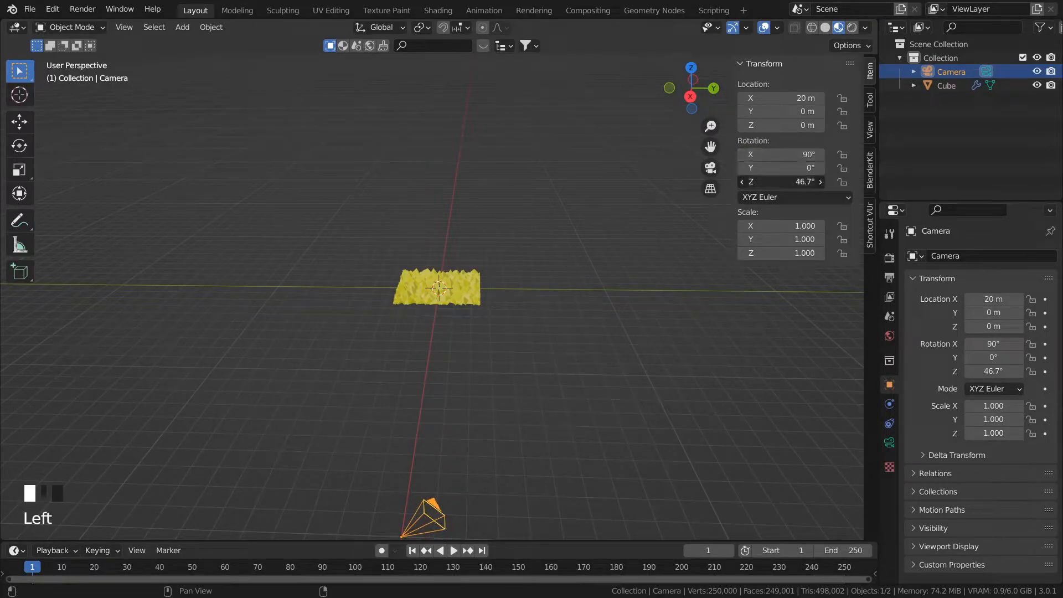
text(90)
middle_drag(540, 417, 496, 417)
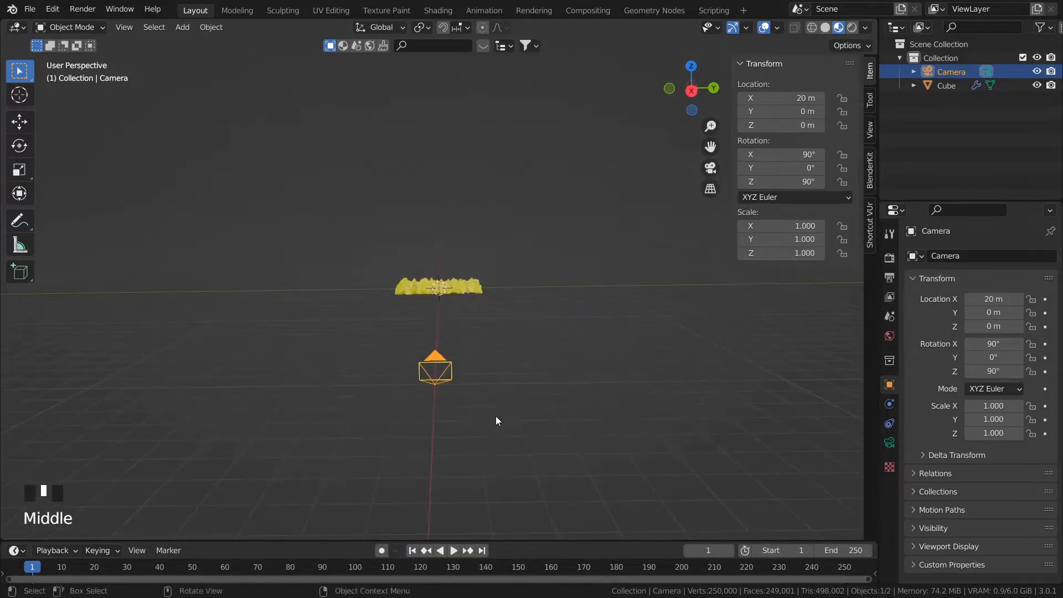
key(KP_0)
- Rotate the faceted surface 90° about the global Y axis and look at it through the camera
middle_drag(548, 345, 432, 391)
click(450, 296)
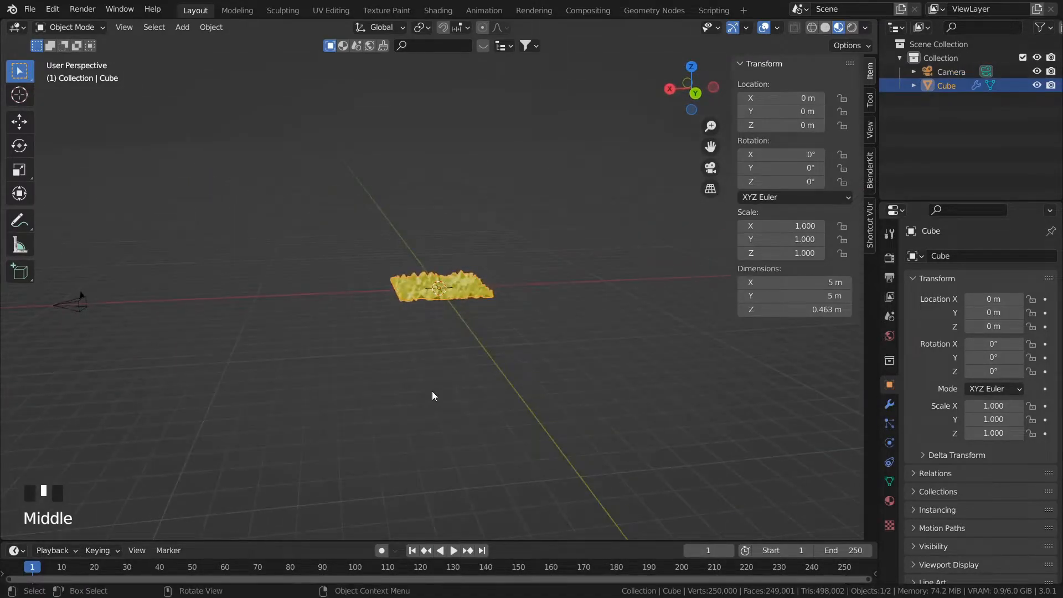
text(rxy90)
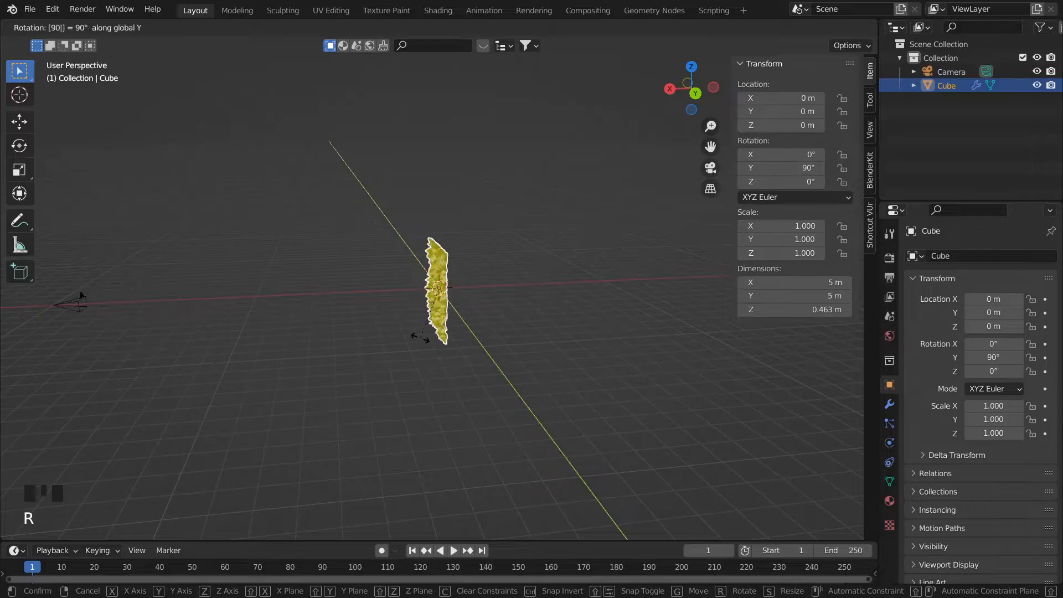
key(Return)
key(KP_0)
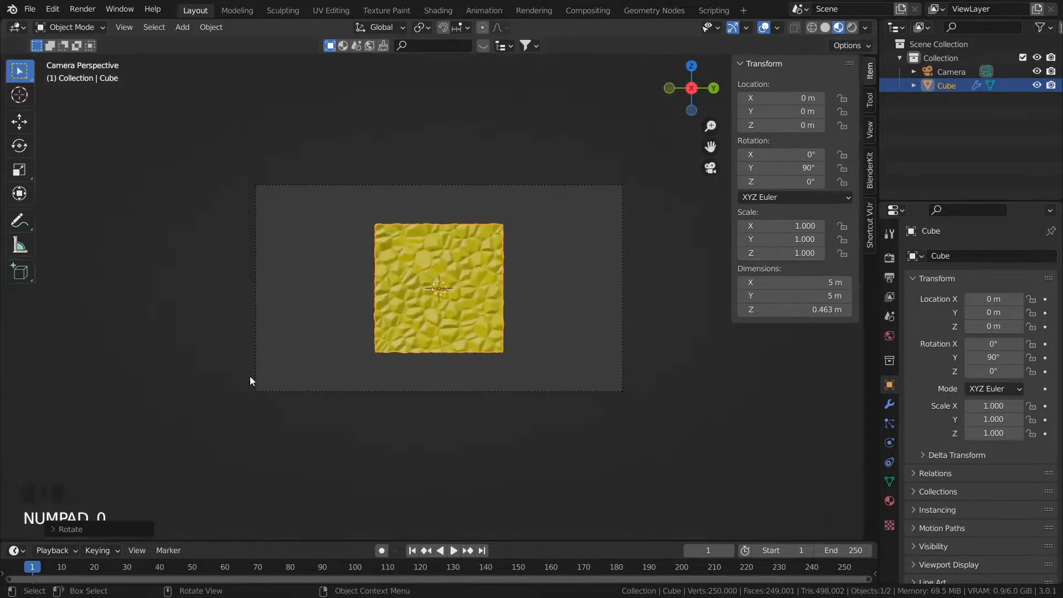
- Move the camera closer to the faceted surface, to an X location of 5.86 m, so the surface fills the frame
scroll(414, 334, up, 7)
scroll(414, 337, down, 7)
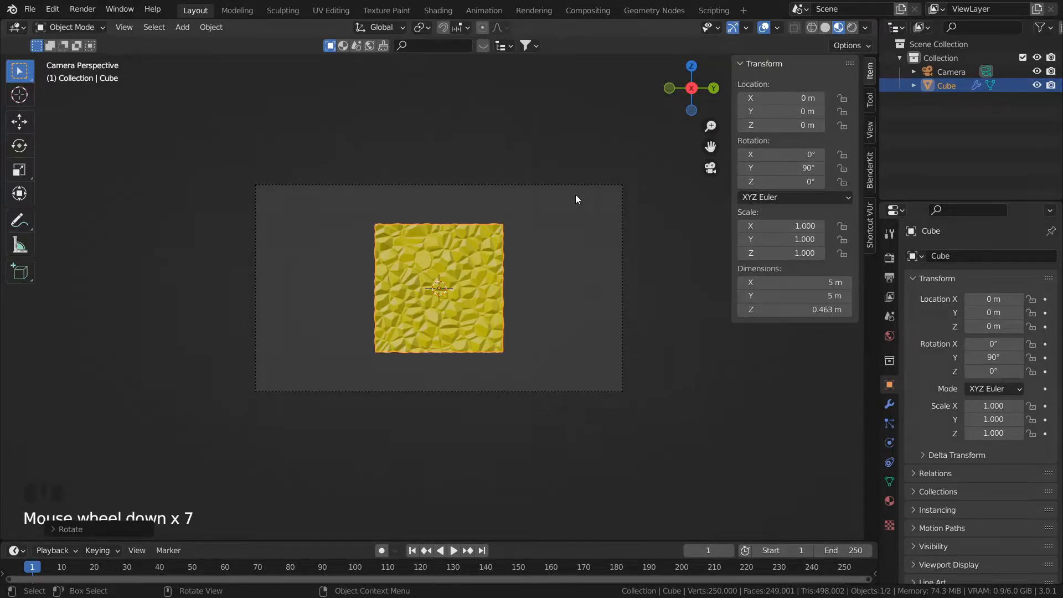
click(591, 185)
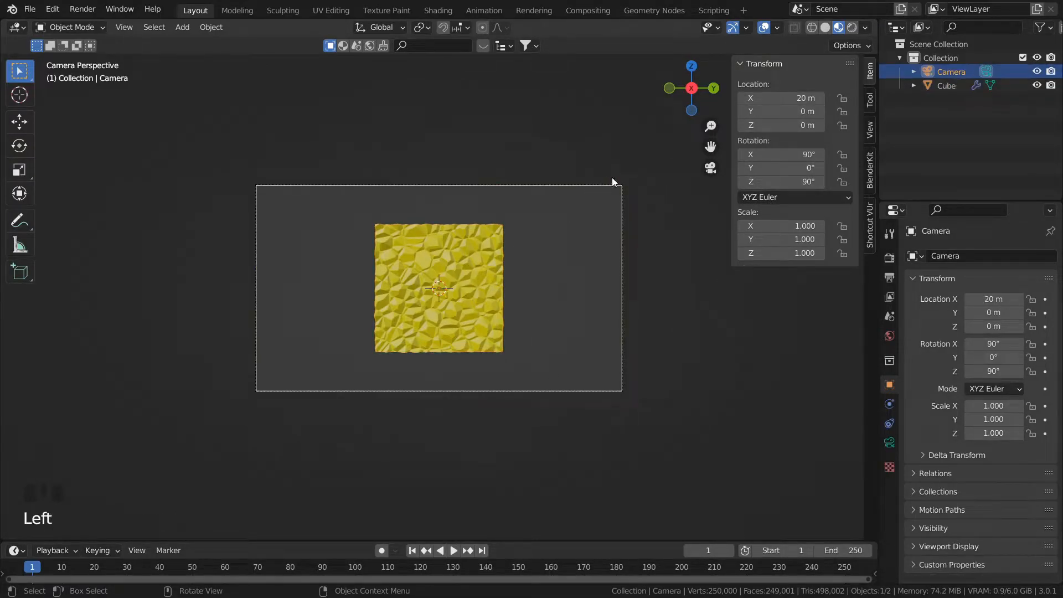
click(798, 93)
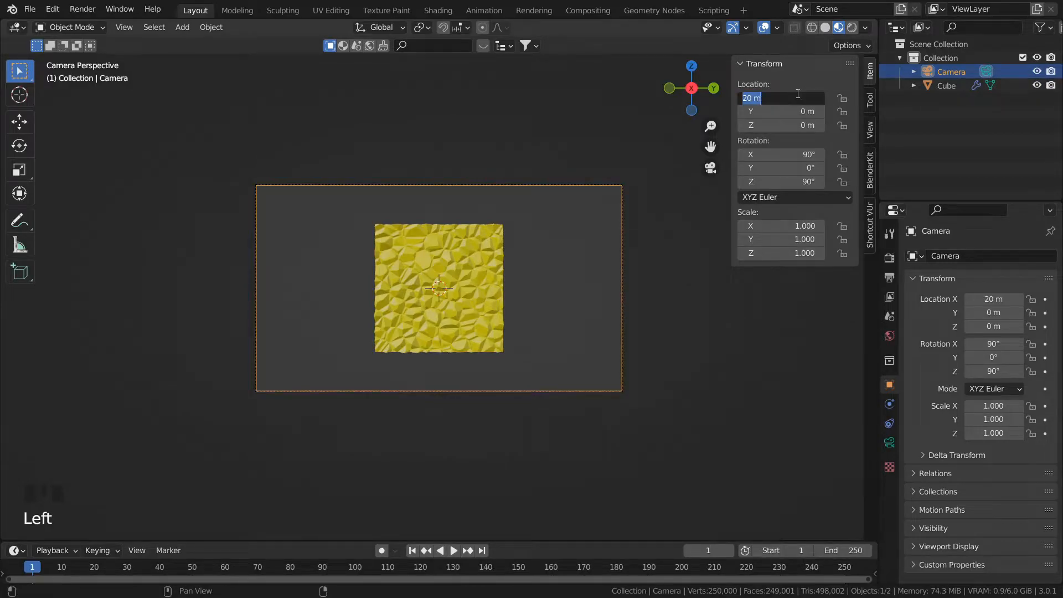
text(5)
key(Return)
mouse_move(798, 94)
mouse_down()
mouse_move(820, 94)
mouse_move(787, 98)
mouse_up()
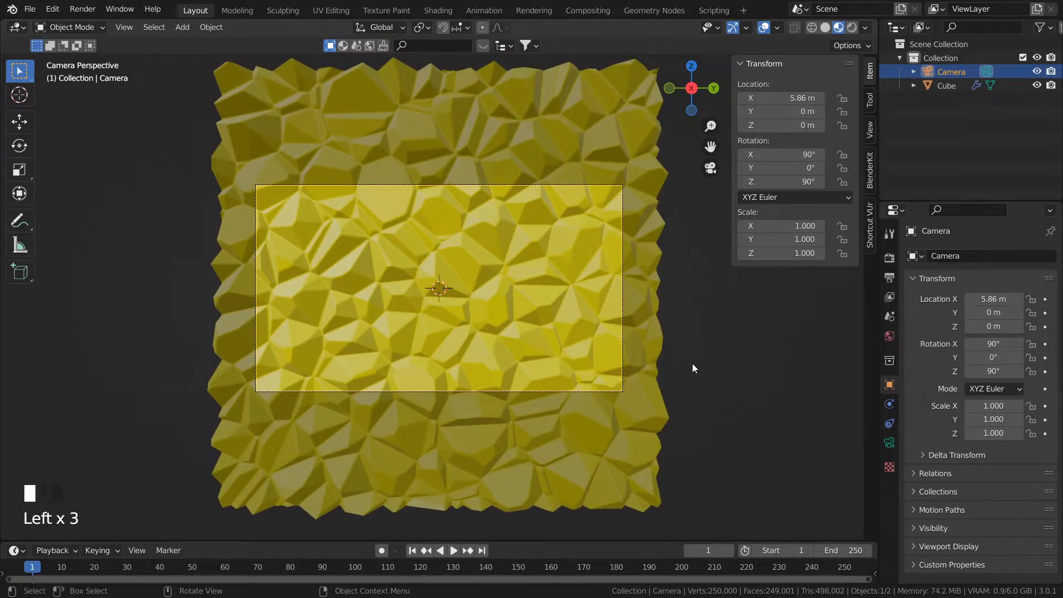
key(n)
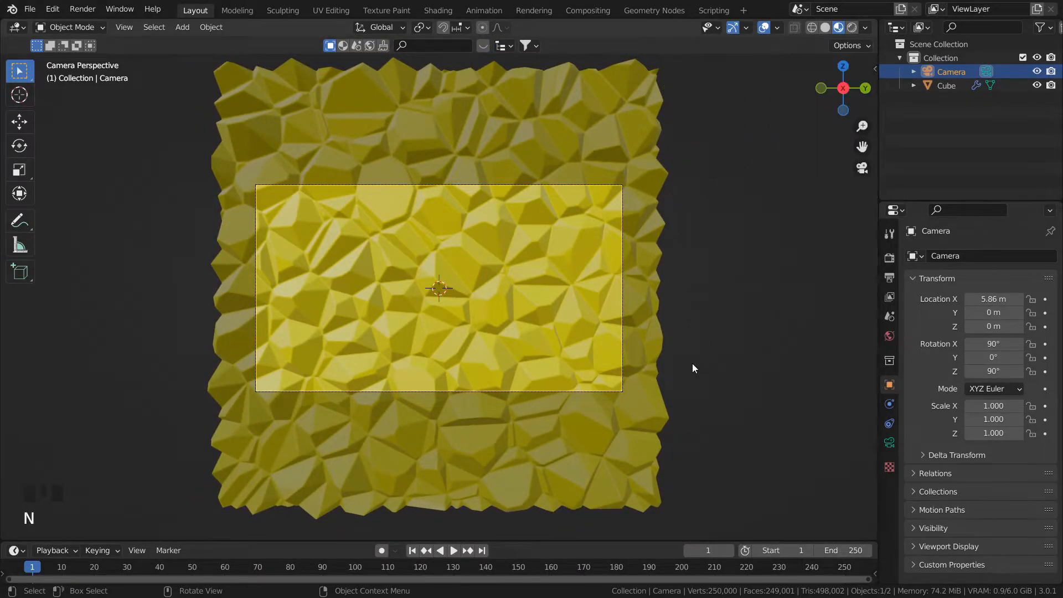
click(689, 345)
scroll(547, 341, down, 3)
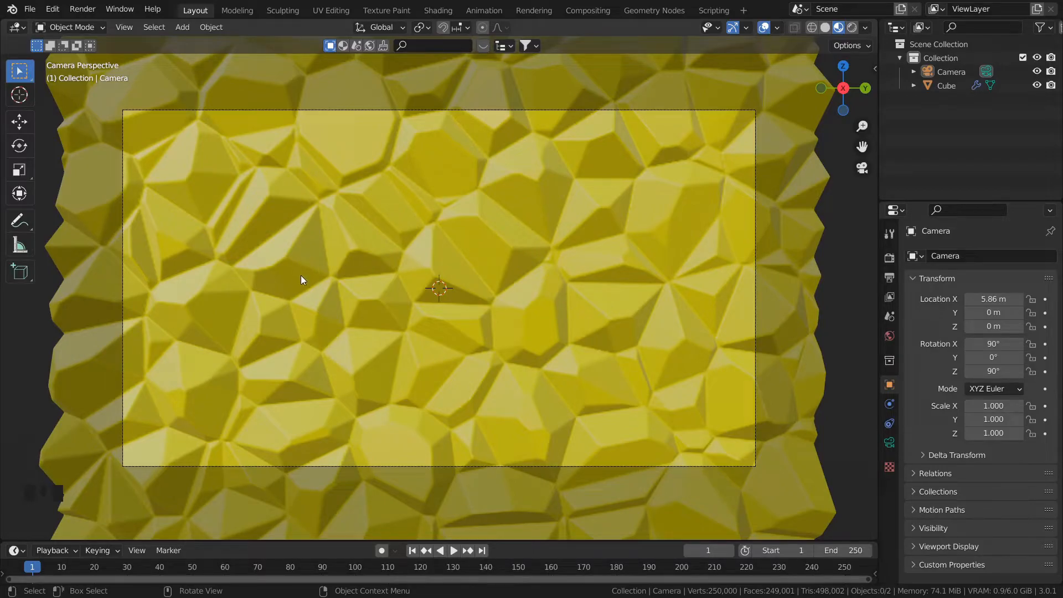
scroll(415, 291, down, 2)
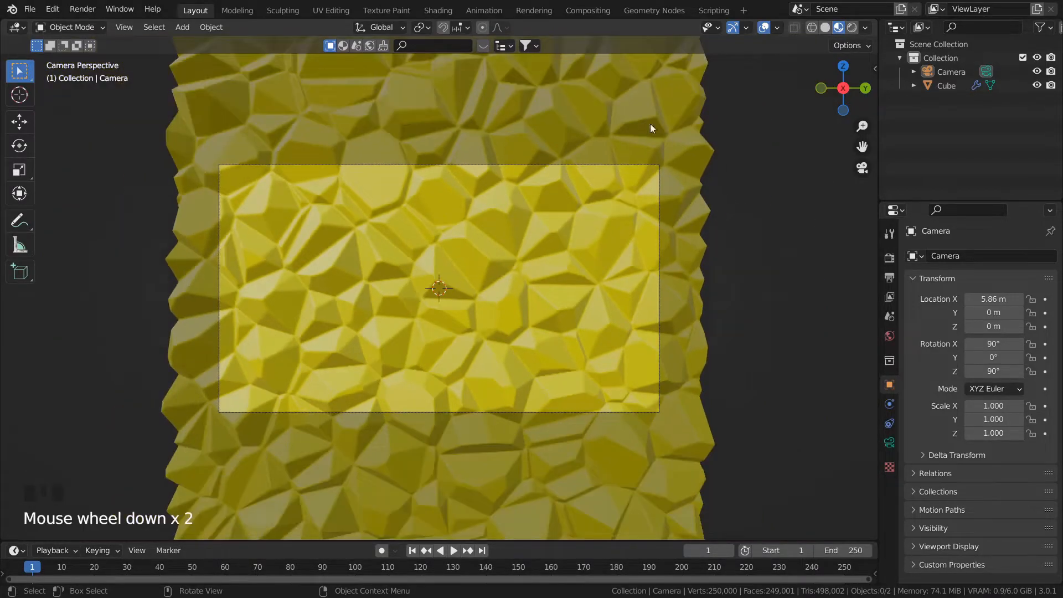
- Open the faceted surface's material in the Shading workspace and look at the surface through the camera
click(438, 10)
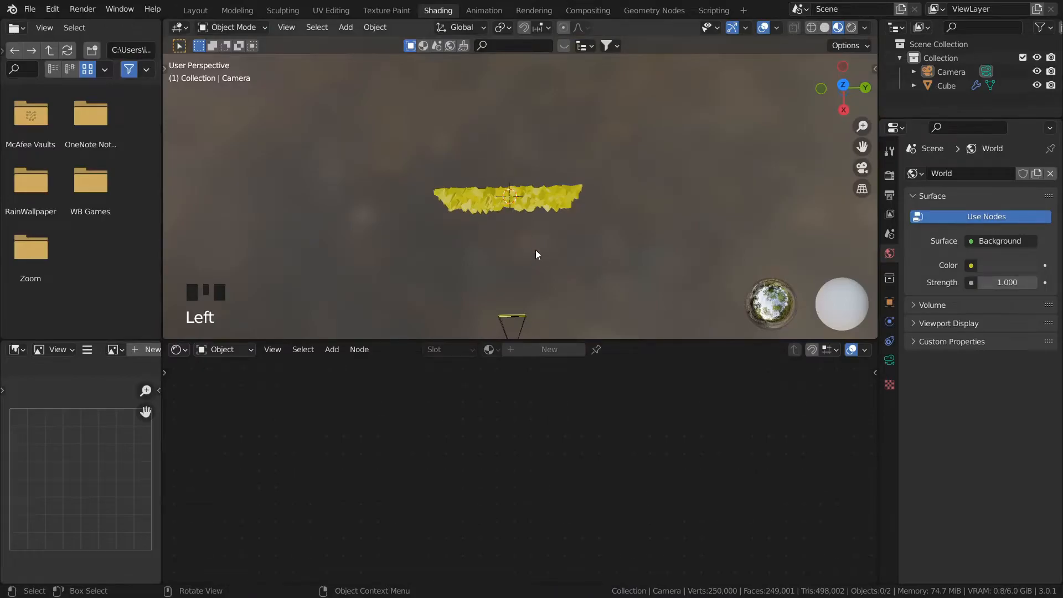
click(490, 195)
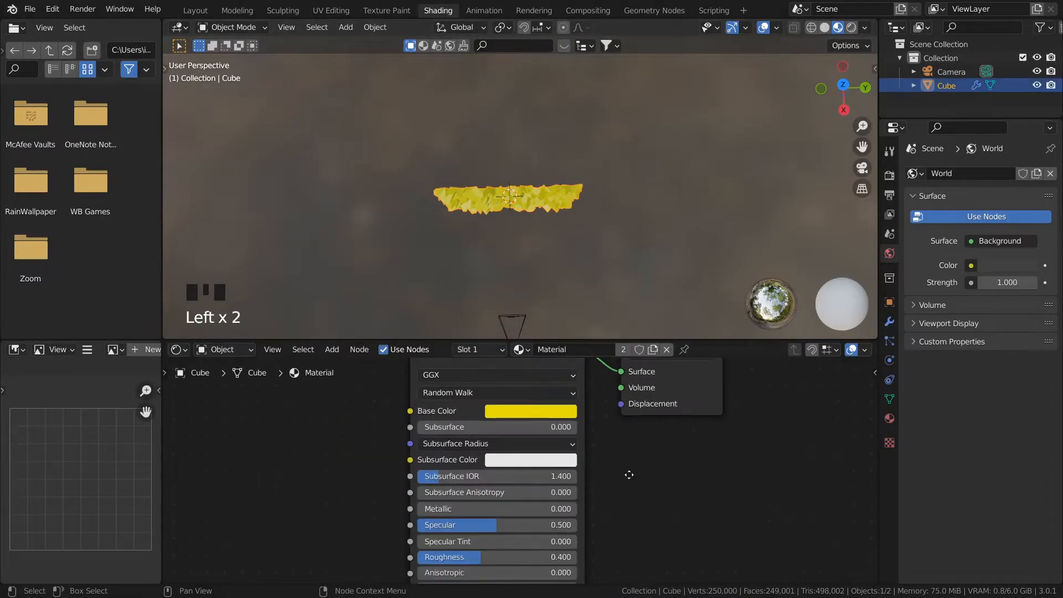
middle_drag(596, 265, 594, 251)
key(KP_0)
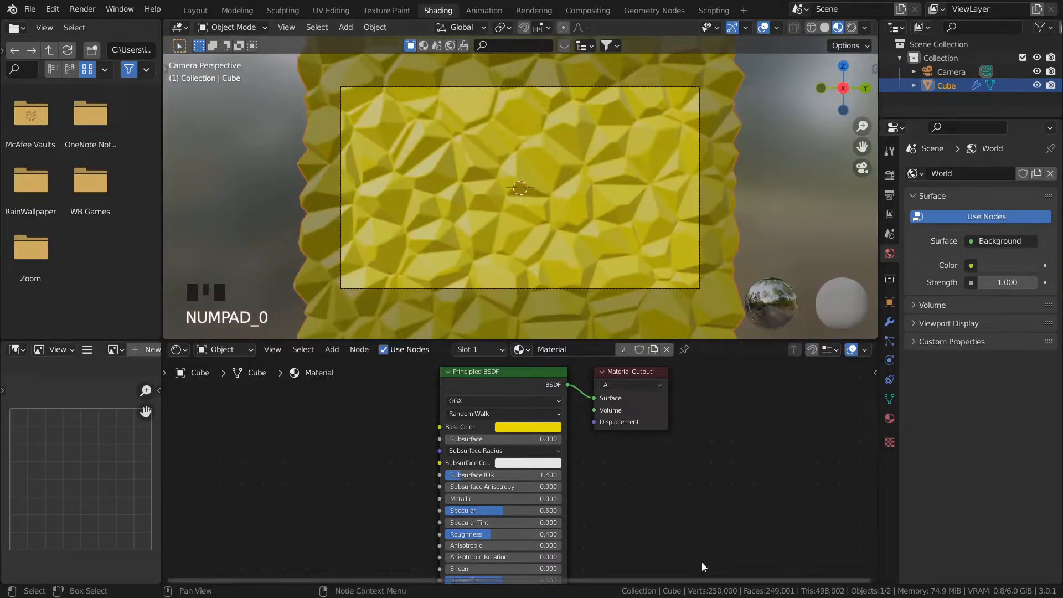
scroll(596, 483, down, 1)
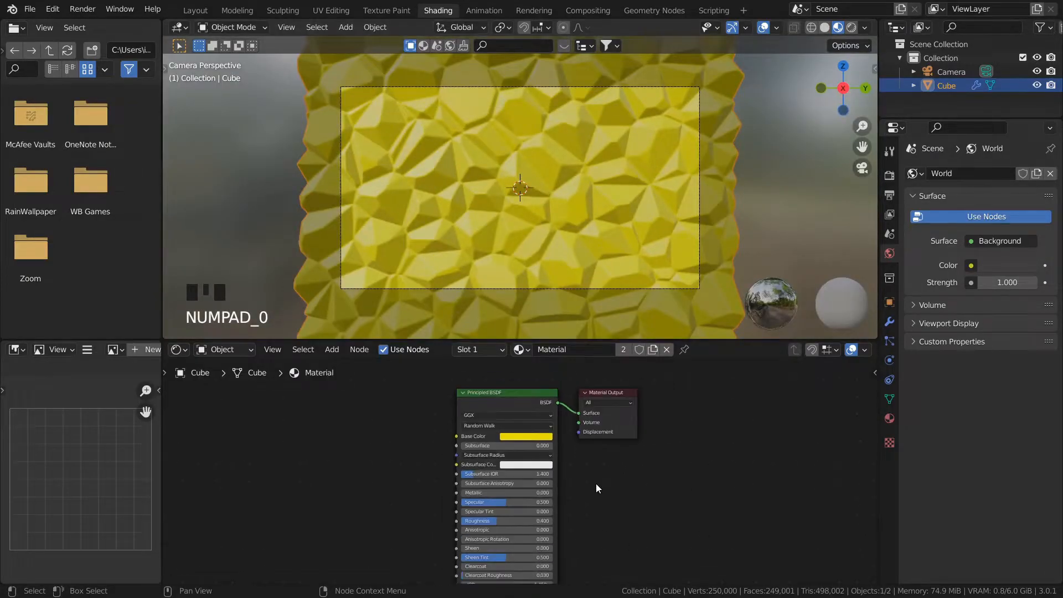
- Collapse the Principled BSDF node and place a duplicate of it directly below
click(464, 393)
click(502, 404)
scroll(510, 437, down, 1)
key(shift+d)
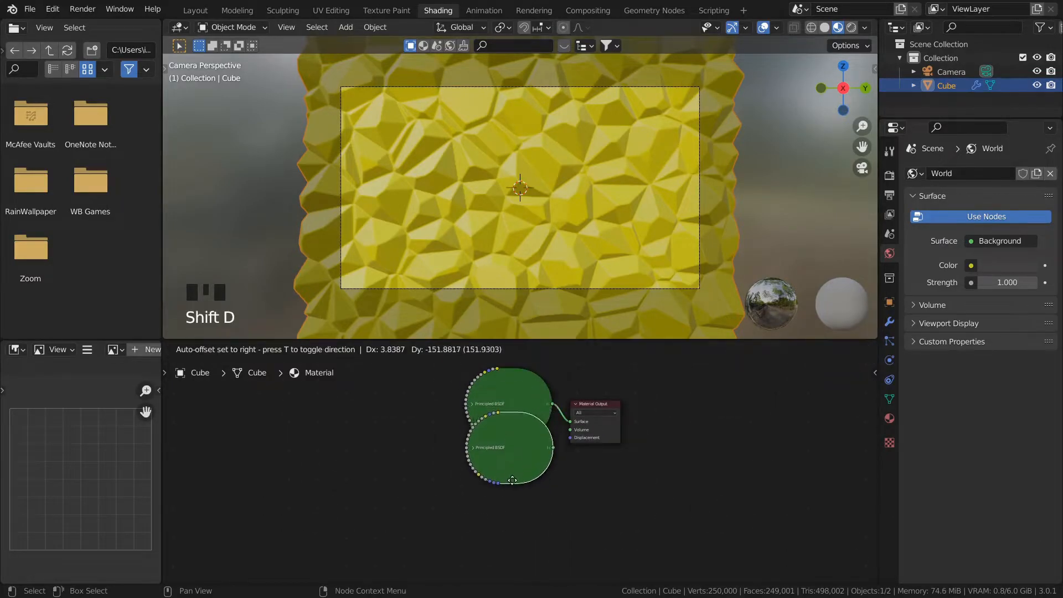
click(510, 513)
- Insert a Mix Shader between the original Principled BSDF and the Material Output, and connect the duplicate to its second Shader input
click(602, 510)
key(shift+a)
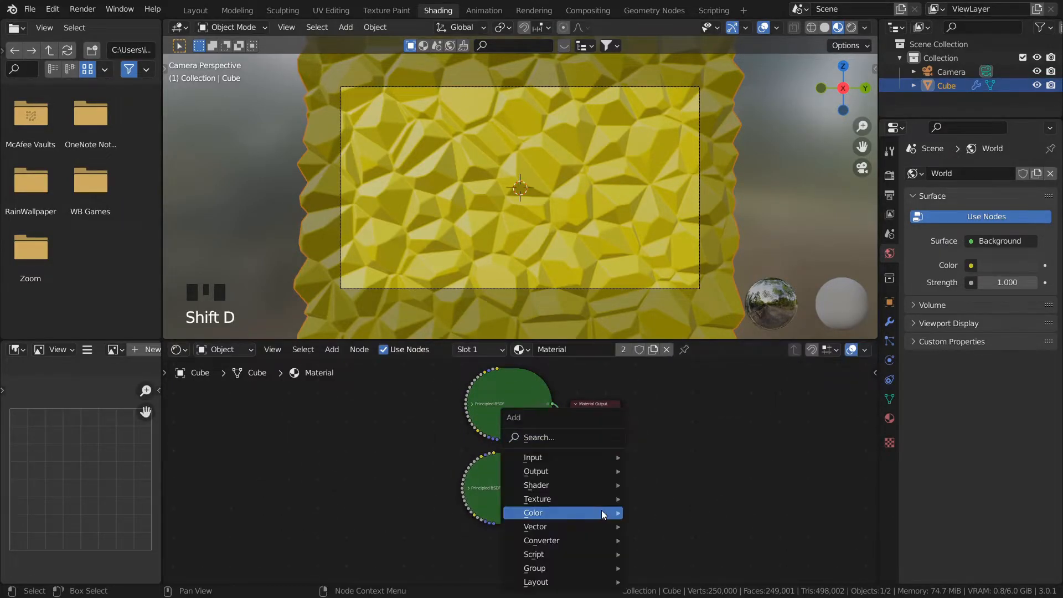
click(578, 437)
text(mix)
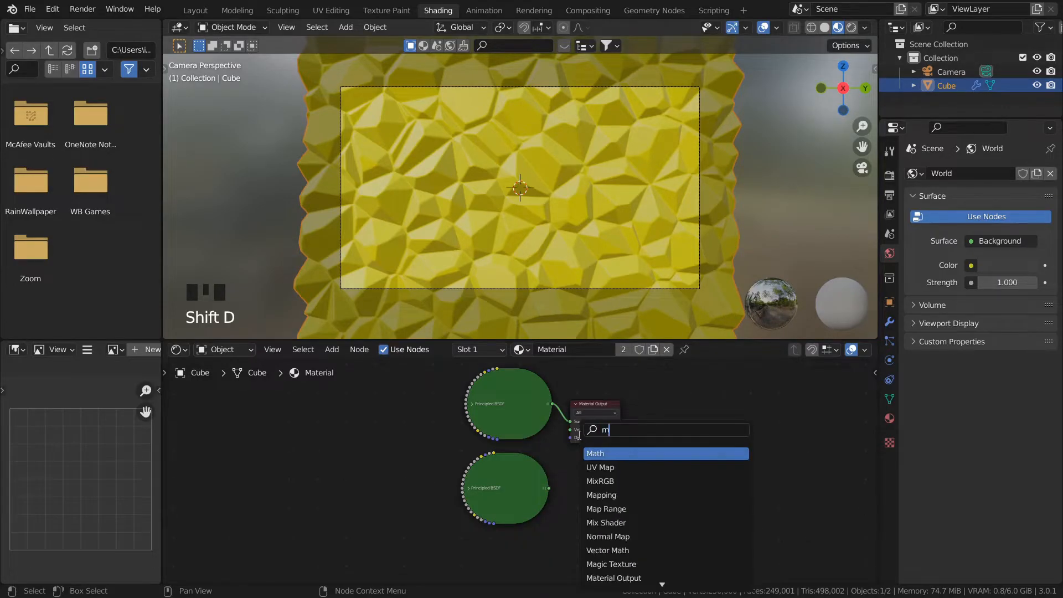
key(Down)
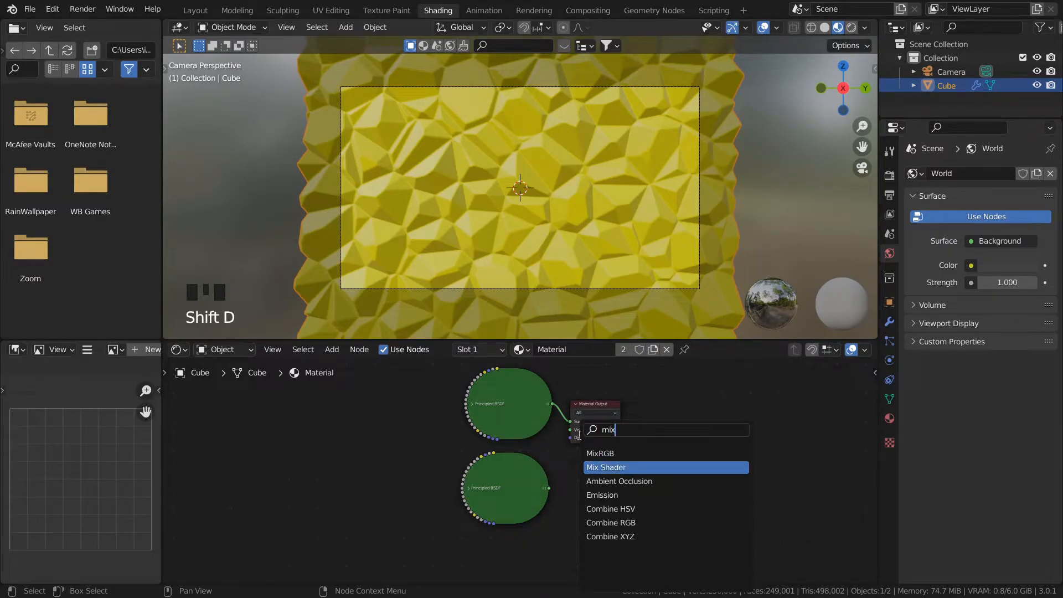
key(Return)
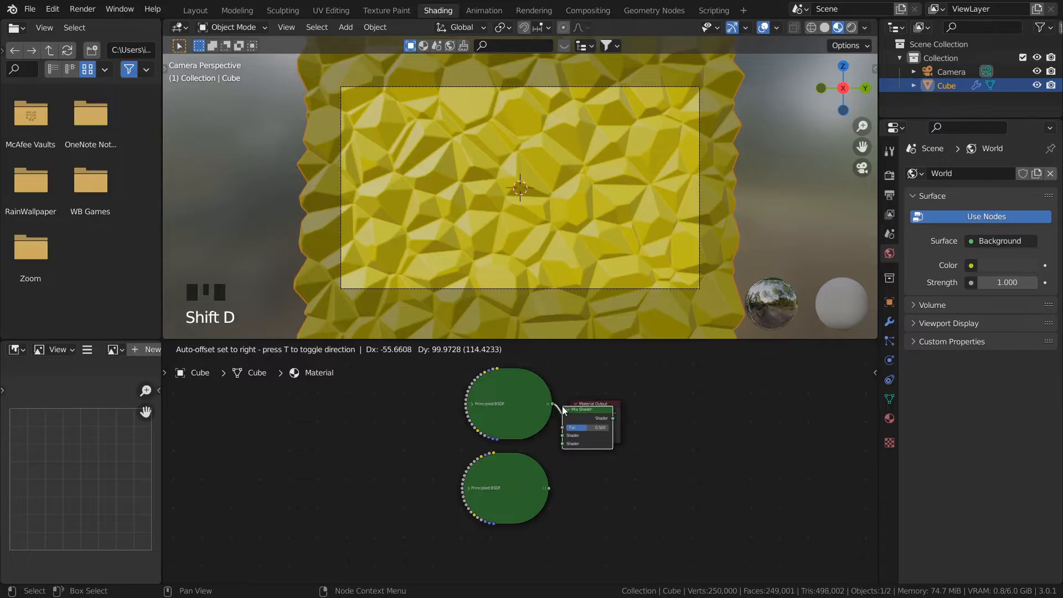
click(582, 408)
drag(548, 488, 558, 486)
drag(586, 445, 582, 444)
- Change the duplicated Principled BSDF's base color to orange and collapse the node again
click(472, 488)
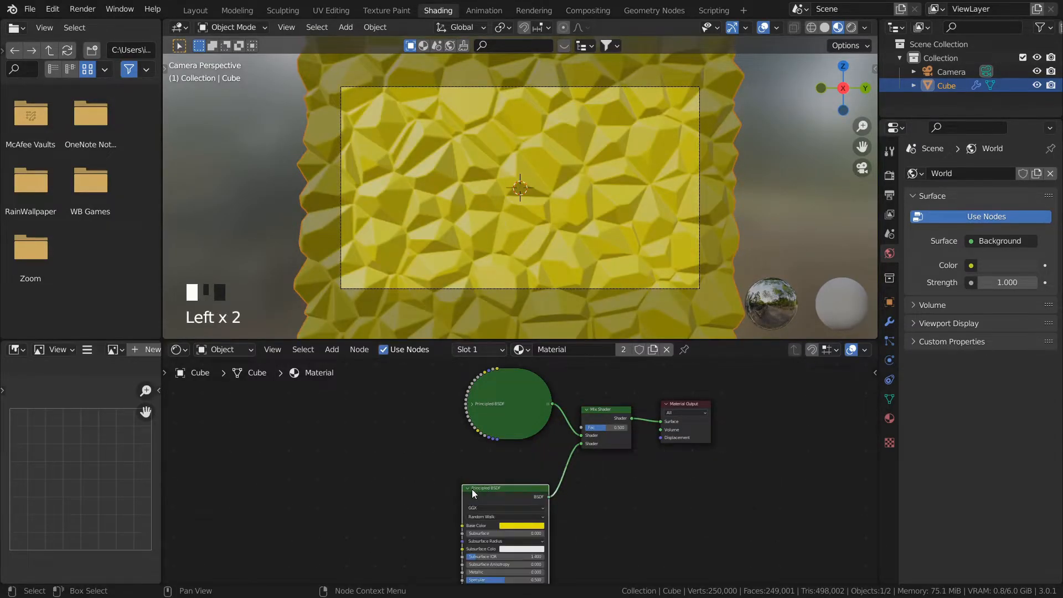
click(534, 526)
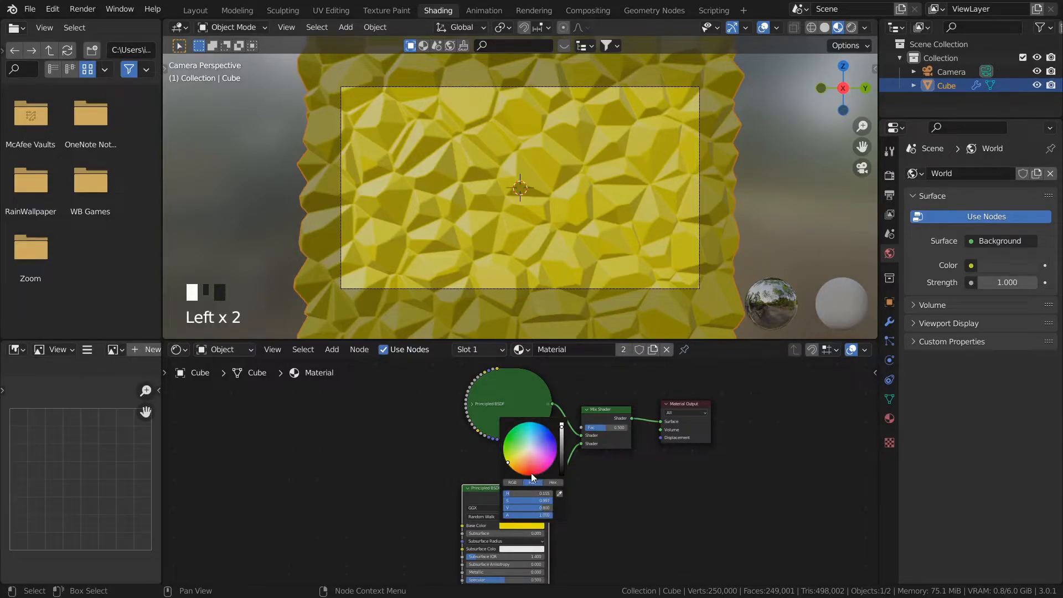
click(518, 468)
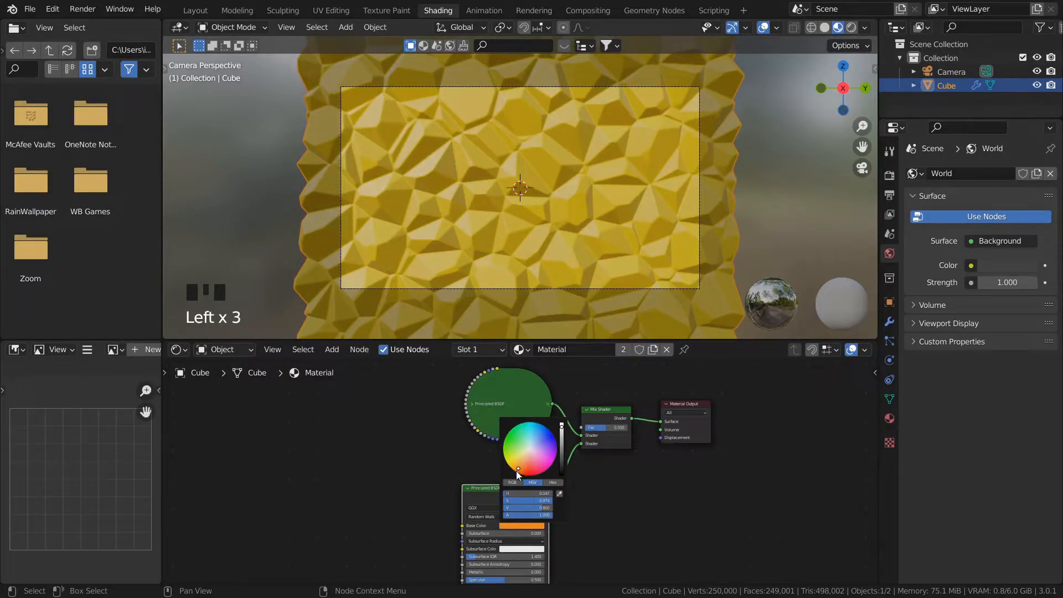
click(469, 489)
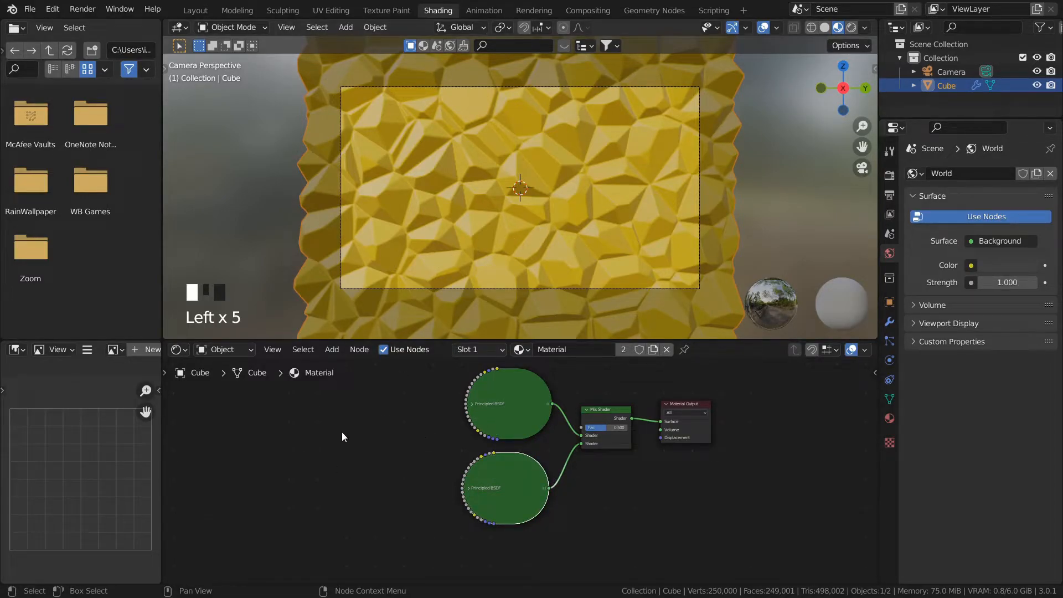
- Add a Texture Coordinate node ahead of the two Principled BSDF nodes
key(shift+a)
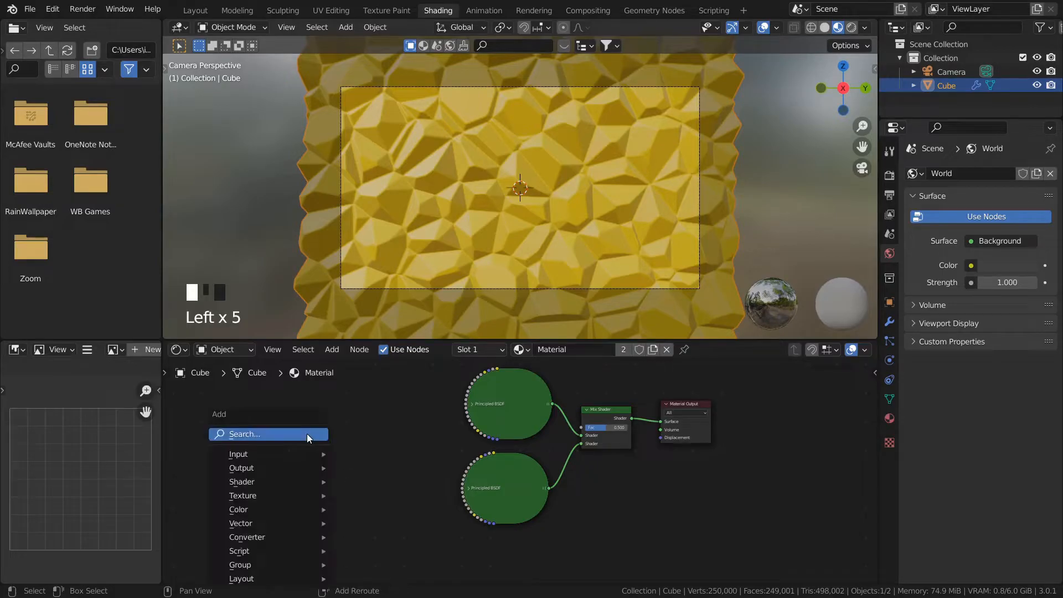
mouse_move(300, 450)
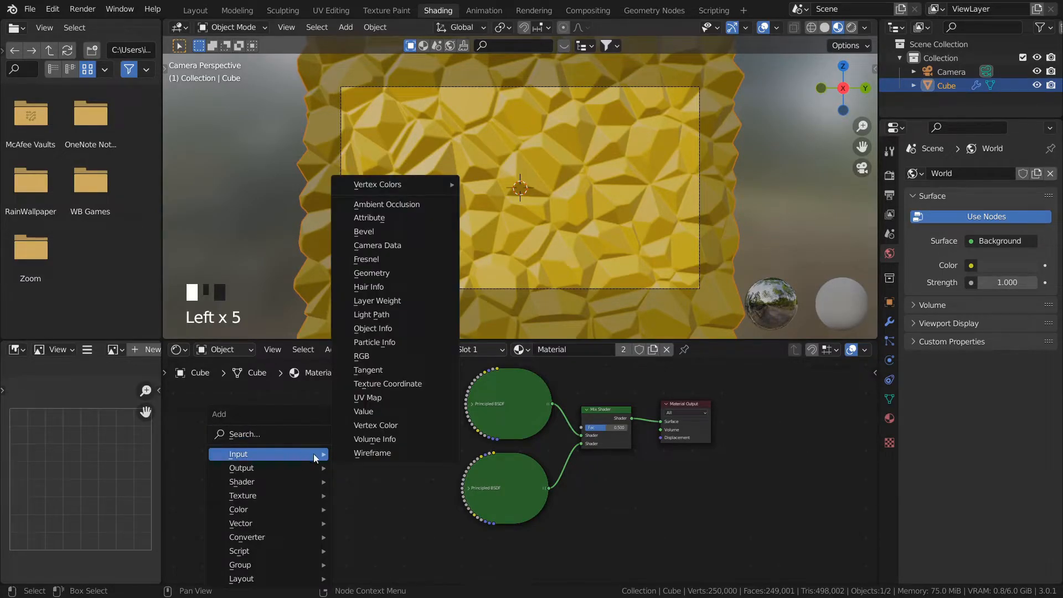
click(402, 388)
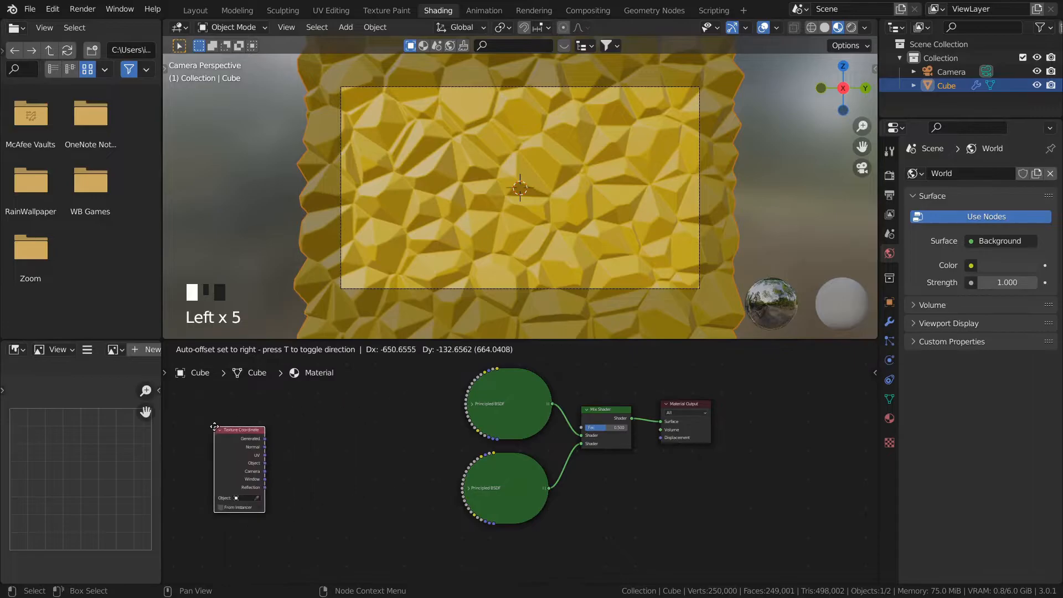
click(375, 421)
scroll(364, 449, up, 1)
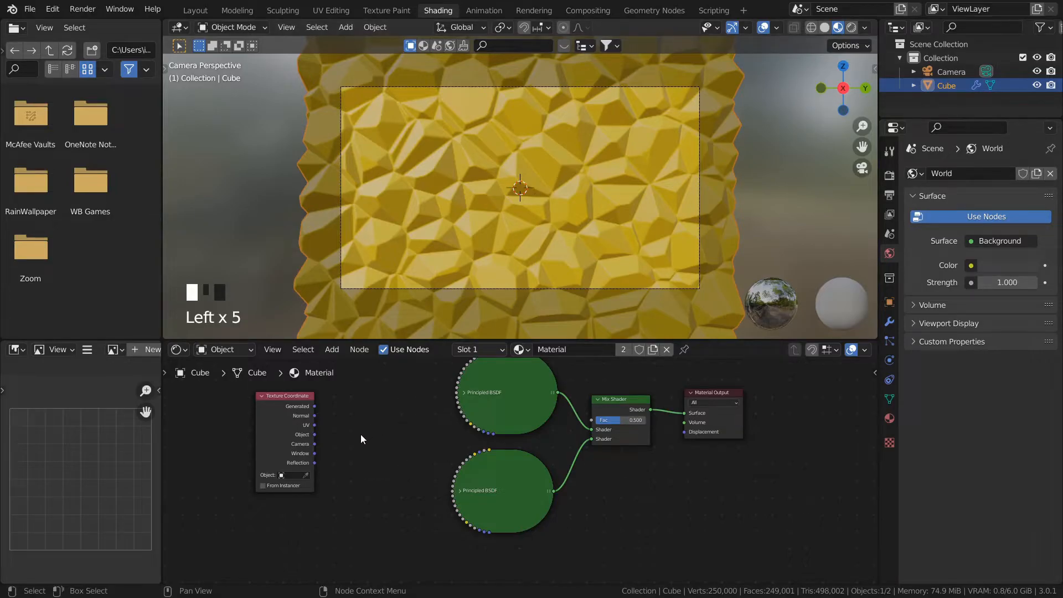
- Add a Separate XYZ node between the Texture Coordinate node and the shaders
key(shift+a)
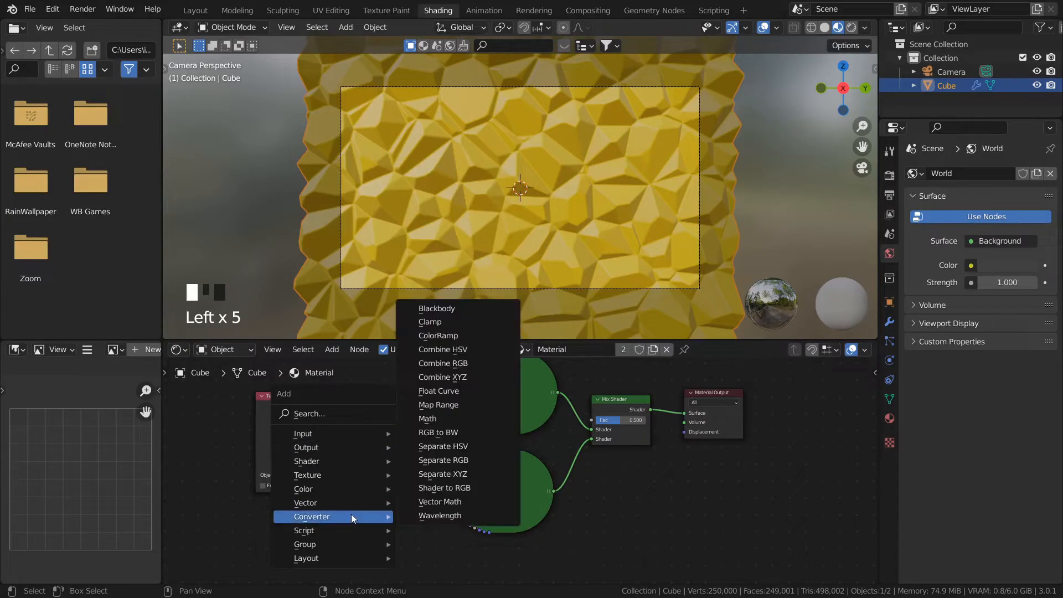
click(340, 414)
text(sepa)
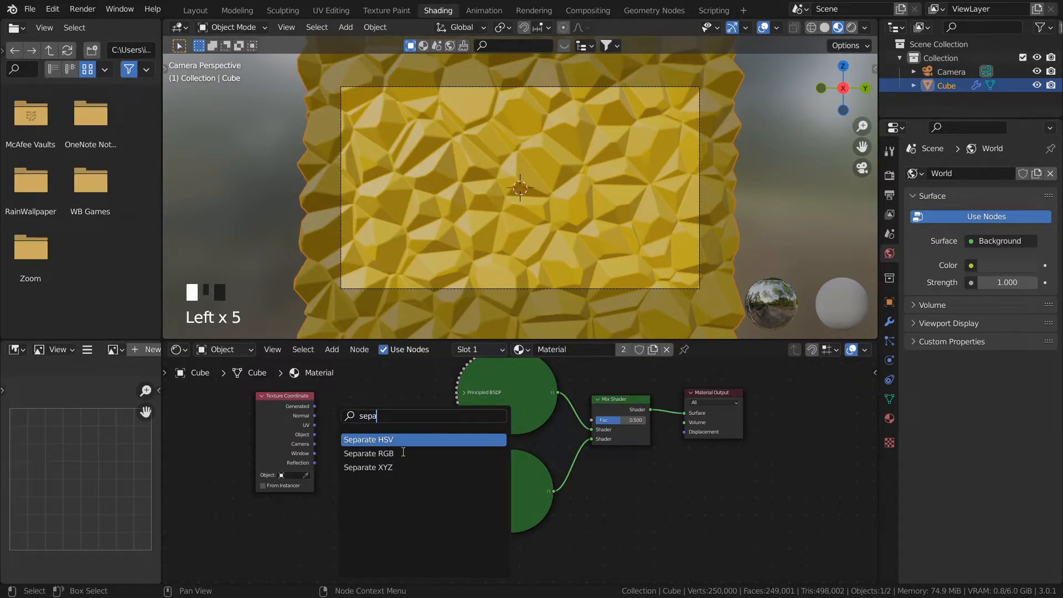
click(399, 468)
click(394, 474)
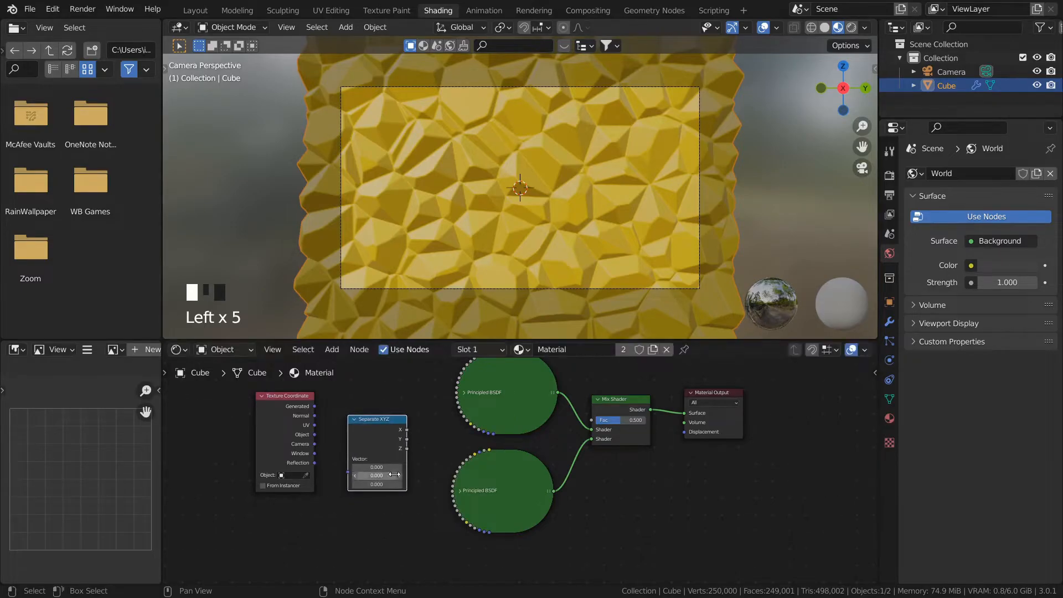
- Connect the Texture Coordinate node's Normal output to the Vector input of Separate XYZ
scroll(325, 442, up, 3)
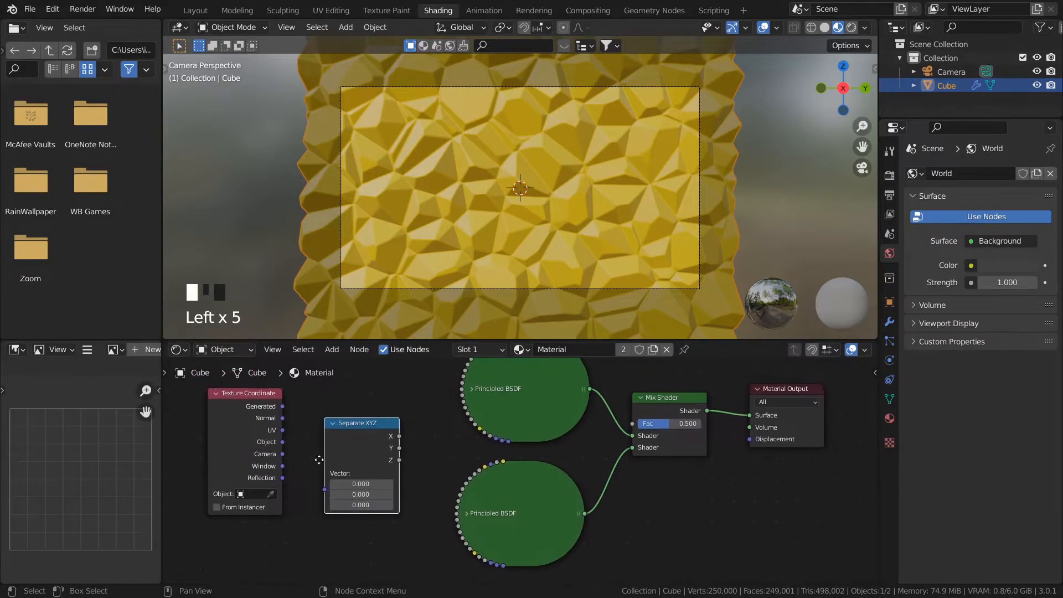
drag(289, 418, 331, 474)
click(315, 420)
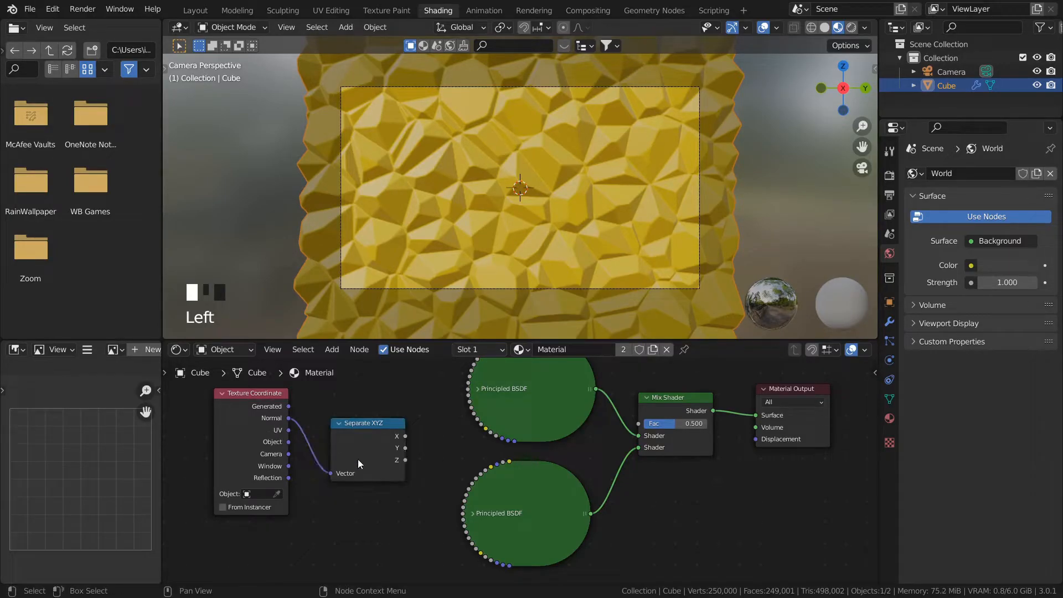
- Connect the Z output of Separate XYZ to the Mix Shader's Fac and inspect the color blend on the facets
scroll(428, 444, down, 1)
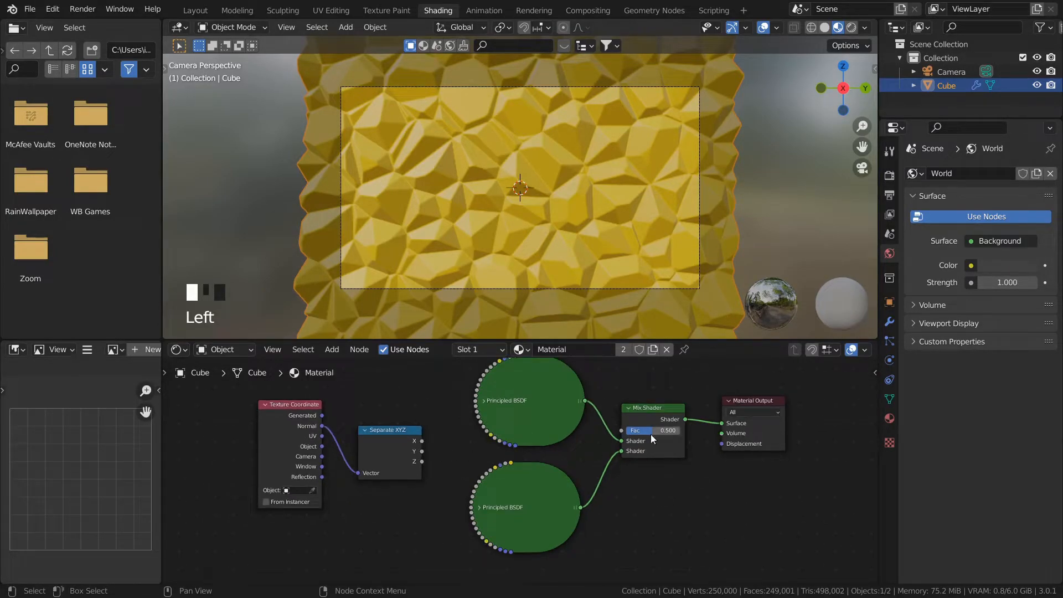
drag(423, 464, 533, 460)
drag(450, 474, 622, 432)
scroll(620, 259, down, 2)
scroll(565, 223, up, 2)
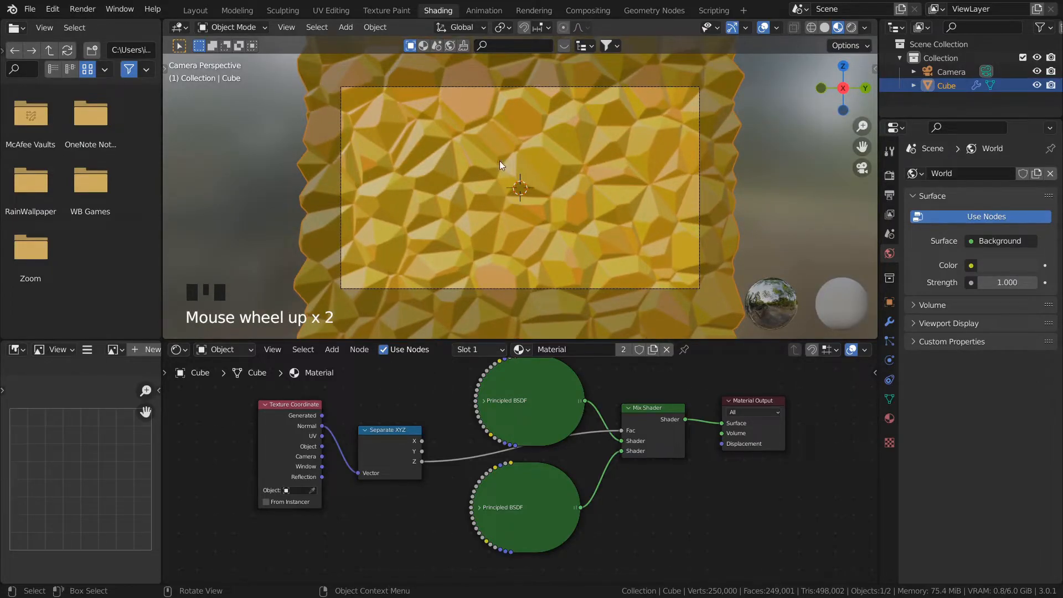
scroll(531, 187, up, 3)
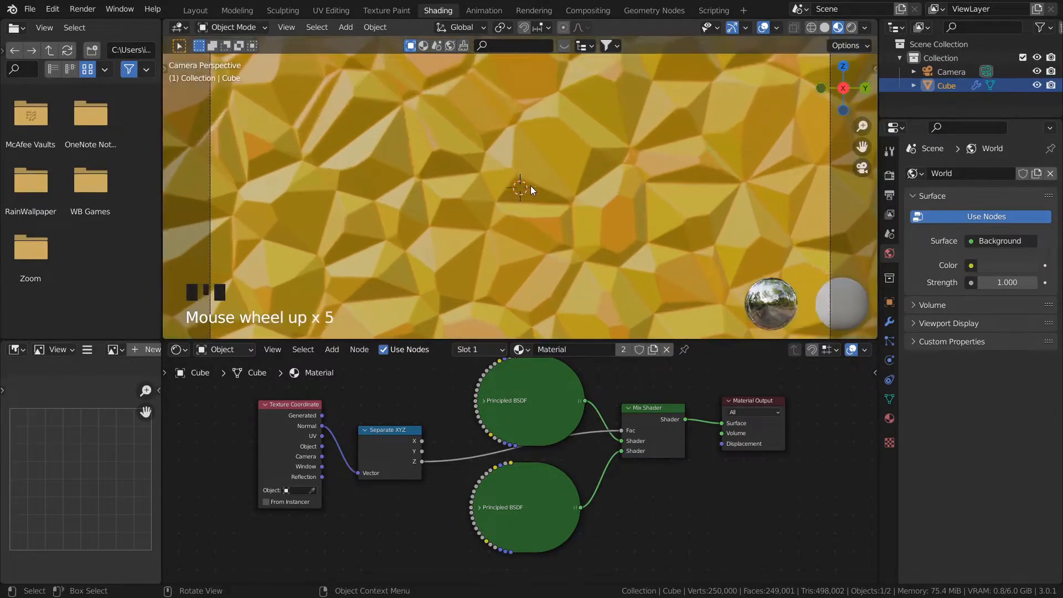
scroll(438, 184, up, 5)
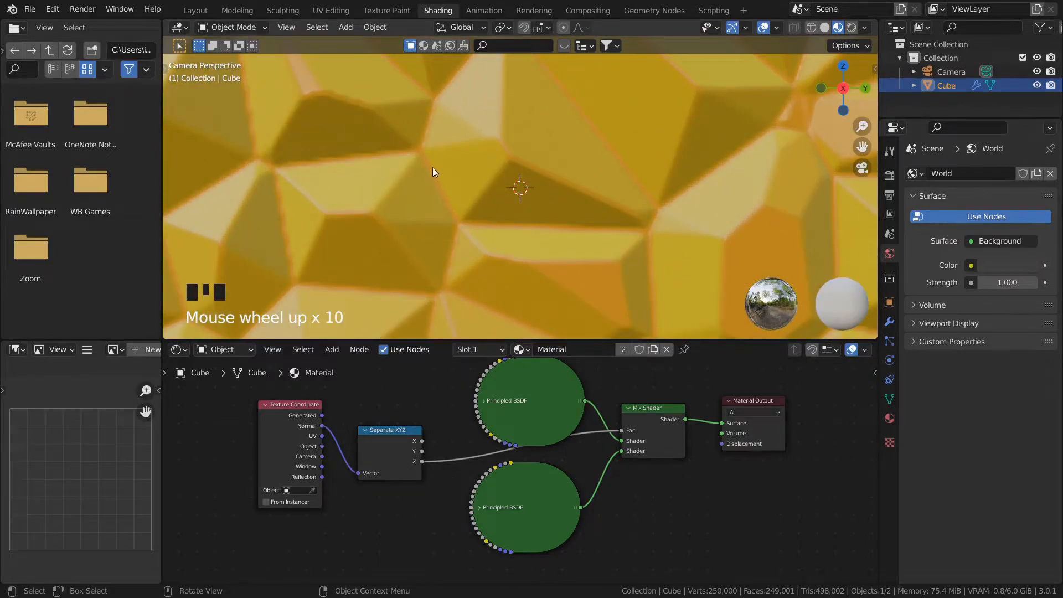
scroll(373, 160, down, 3)
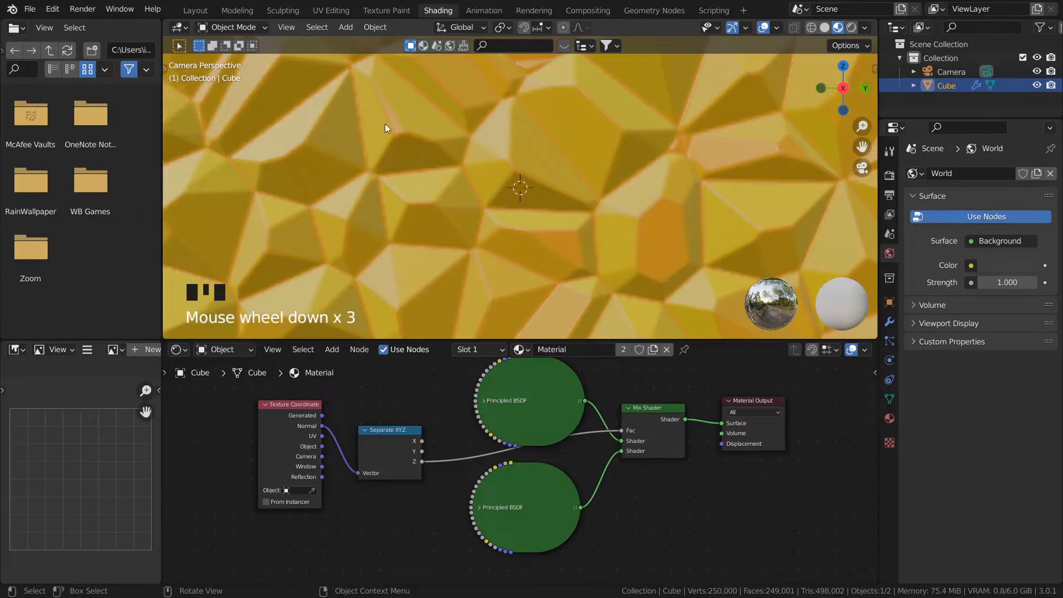
scroll(497, 175, down, 4)
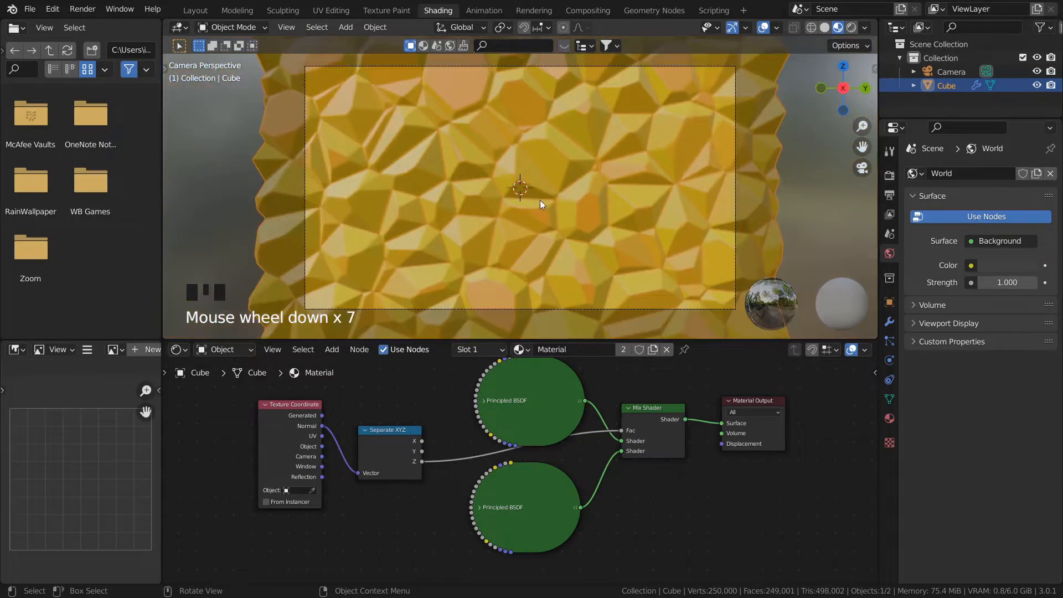
- Connect the Y output of Separate XYZ to the Mix Shader's Fac in place of the Z output
scroll(455, 131, down, 2)
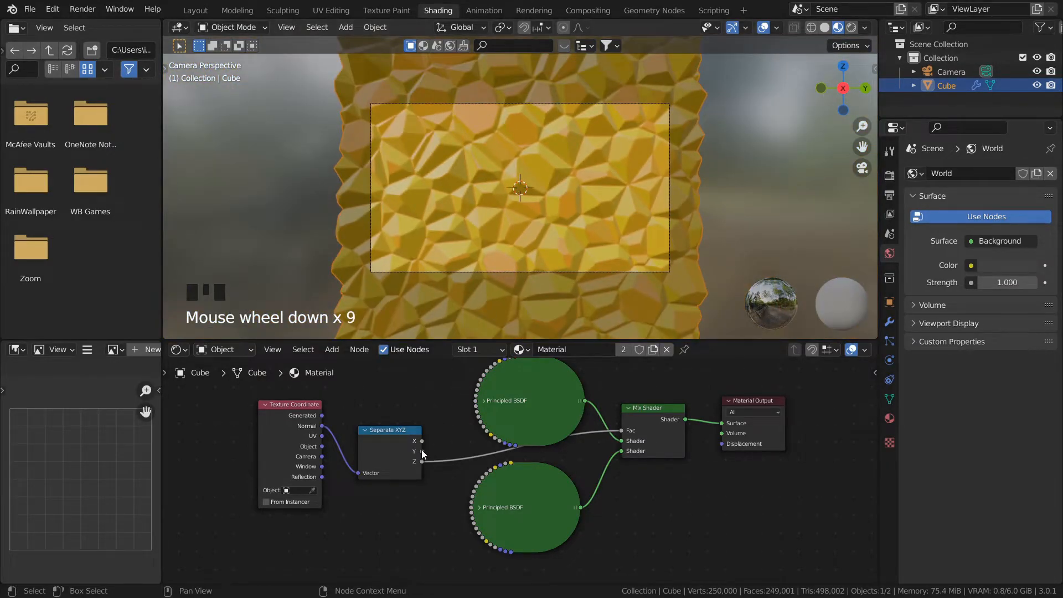
drag(422, 451, 630, 432)
scroll(554, 227, up, 2)
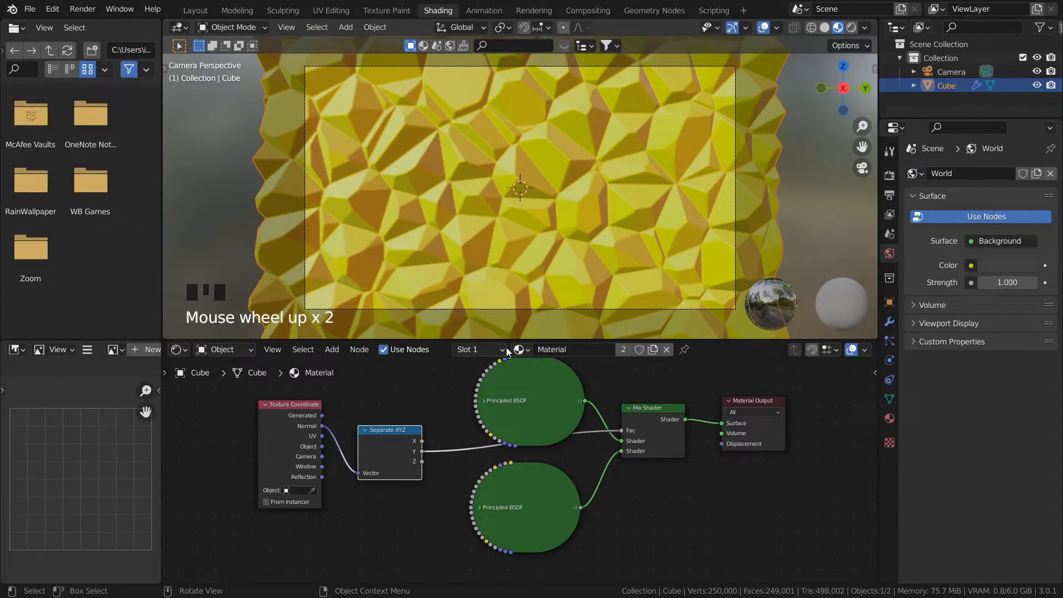
- Change the lower Principled BSDF's Base Color to a brighter, yellower orange with saturation and value at 1.000, and collapse the node again
scroll(560, 439, down, 1)
click(485, 502)
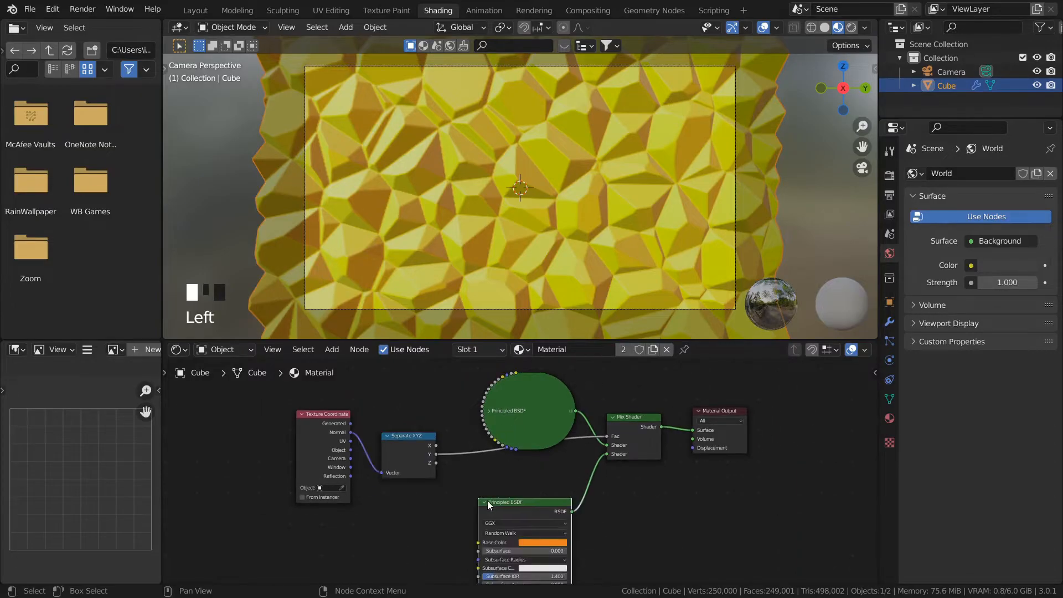
click(541, 544)
mouse_move(537, 480)
mouse_down()
mouse_move(567, 436)
mouse_move(544, 431)
mouse_move(533, 482)
mouse_up()
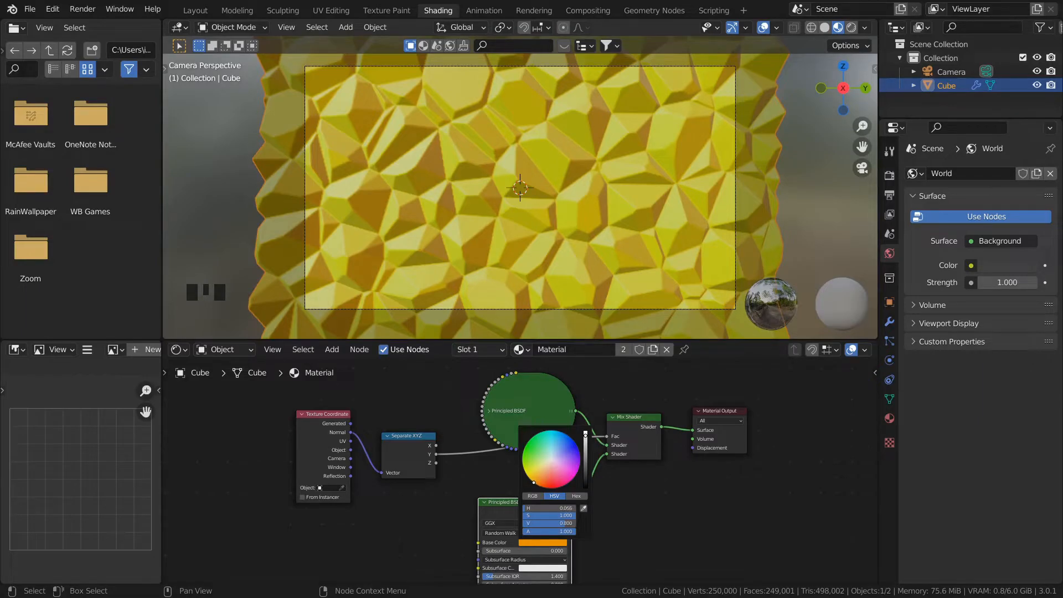
drag(586, 436, 585, 430)
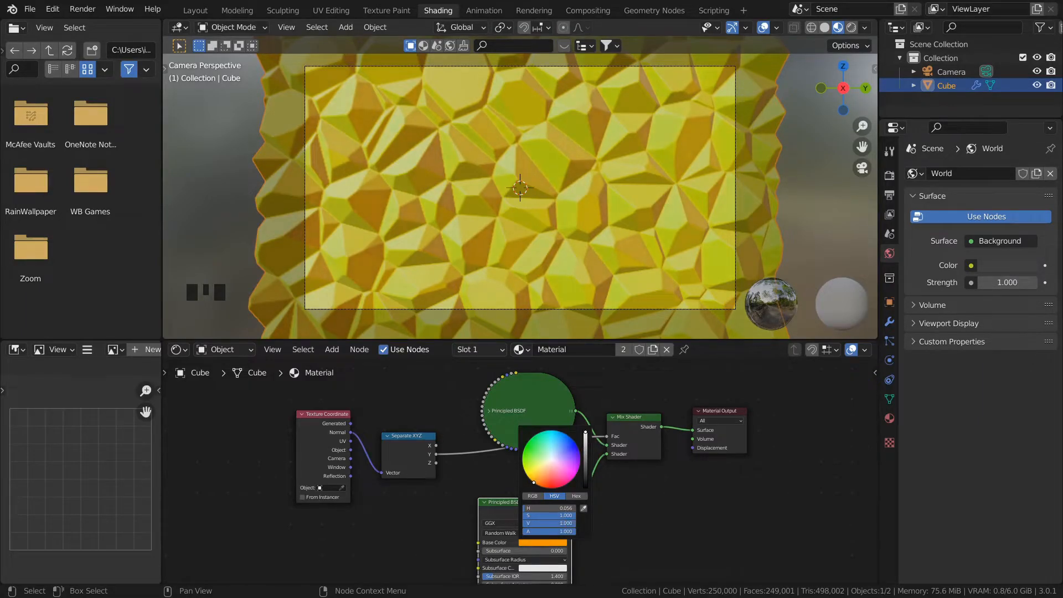
click(488, 499)
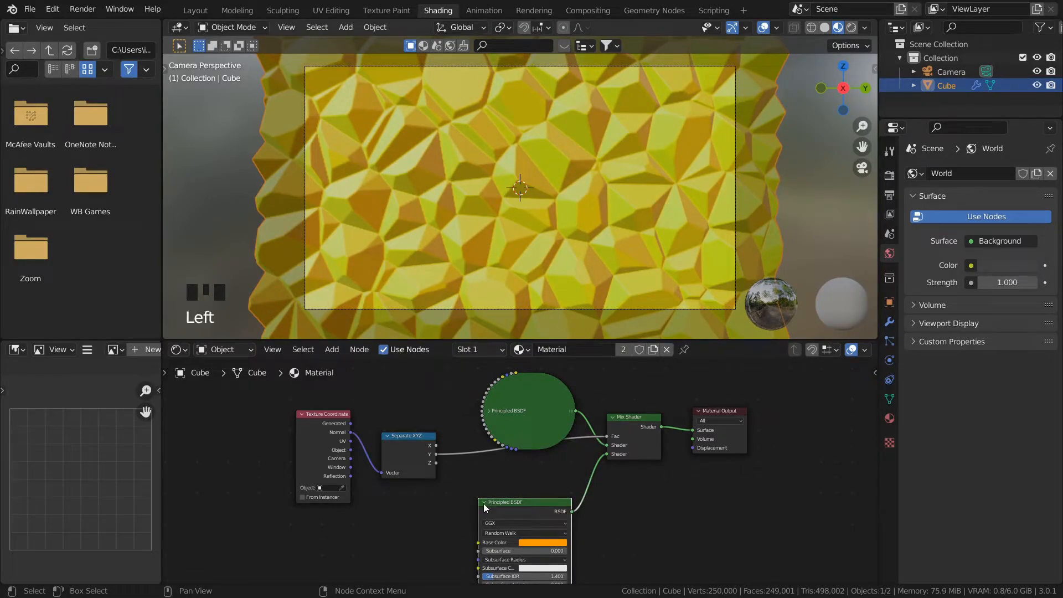
click(484, 502)
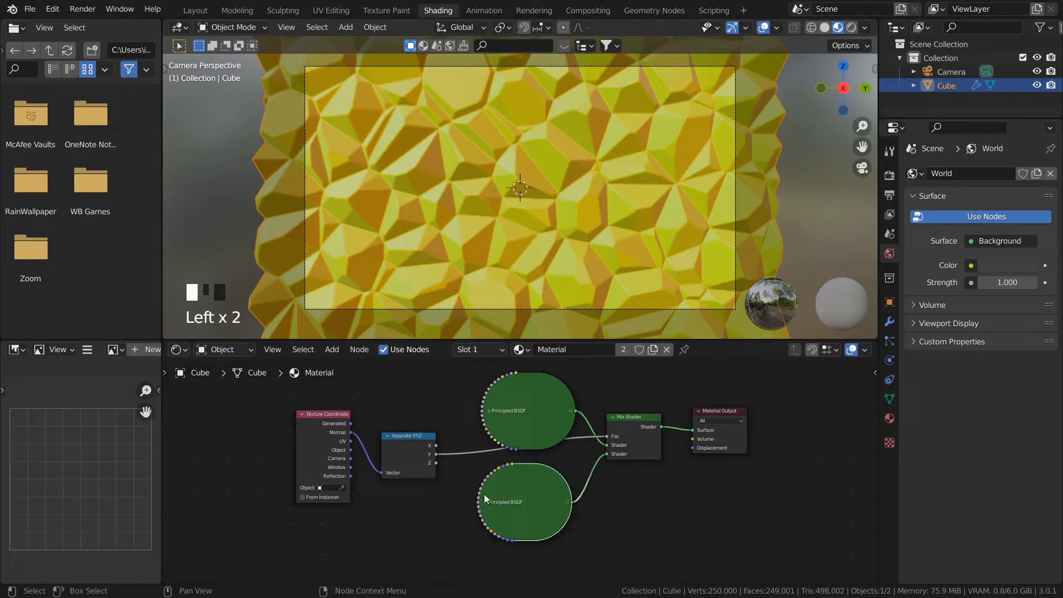
- Check the facet edges in the Layout workspace and set the Grid node's Vertices X and Vertices Y to 1000 in Geometry Nodes
click(205, 10)
scroll(437, 291, down, 2)
scroll(464, 310, up, 4)
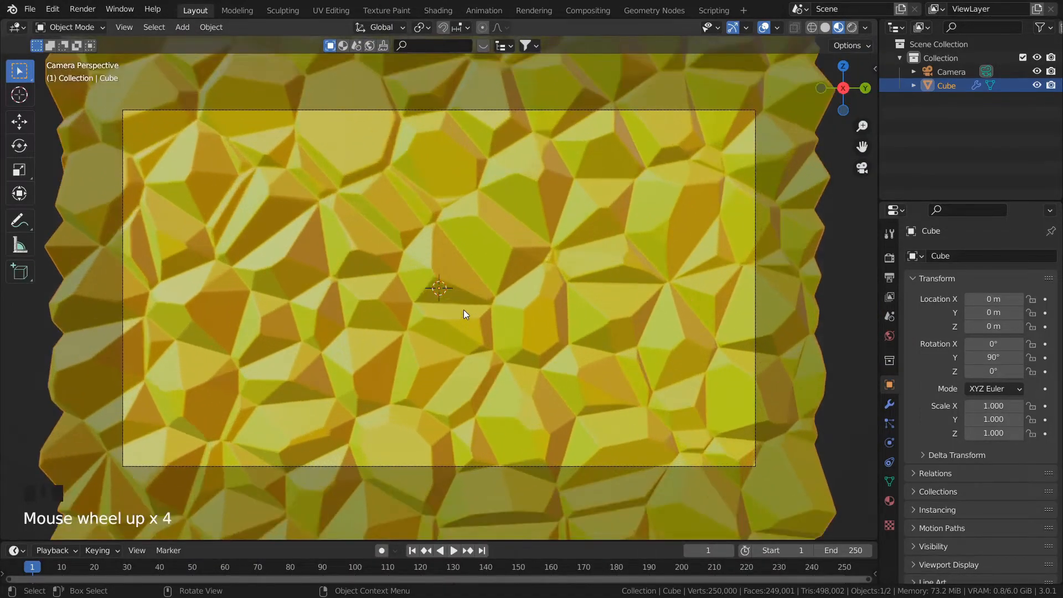
scroll(464, 311, up, 8)
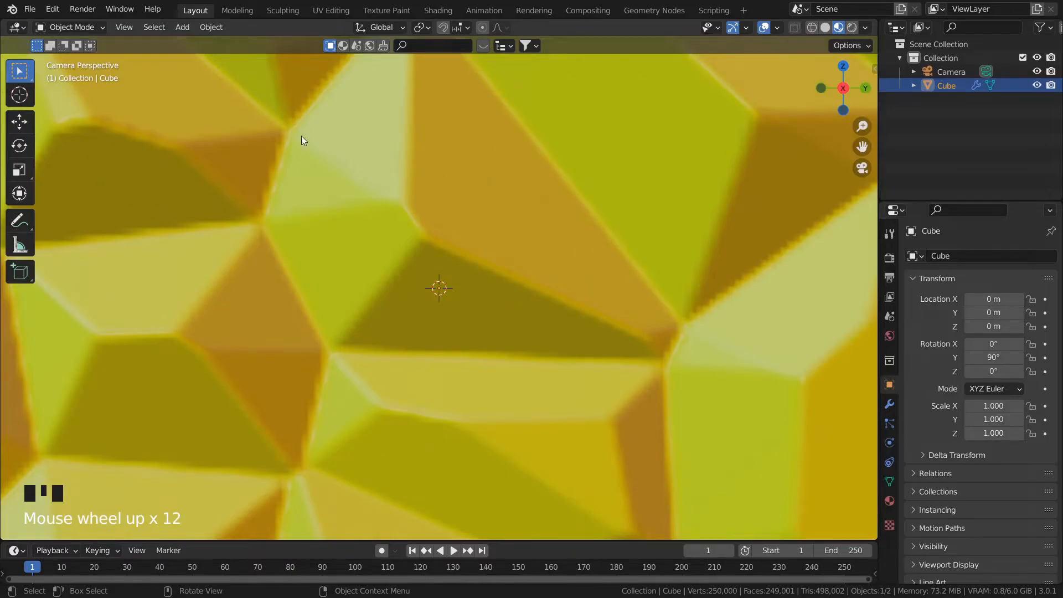
scroll(334, 180, down, 9)
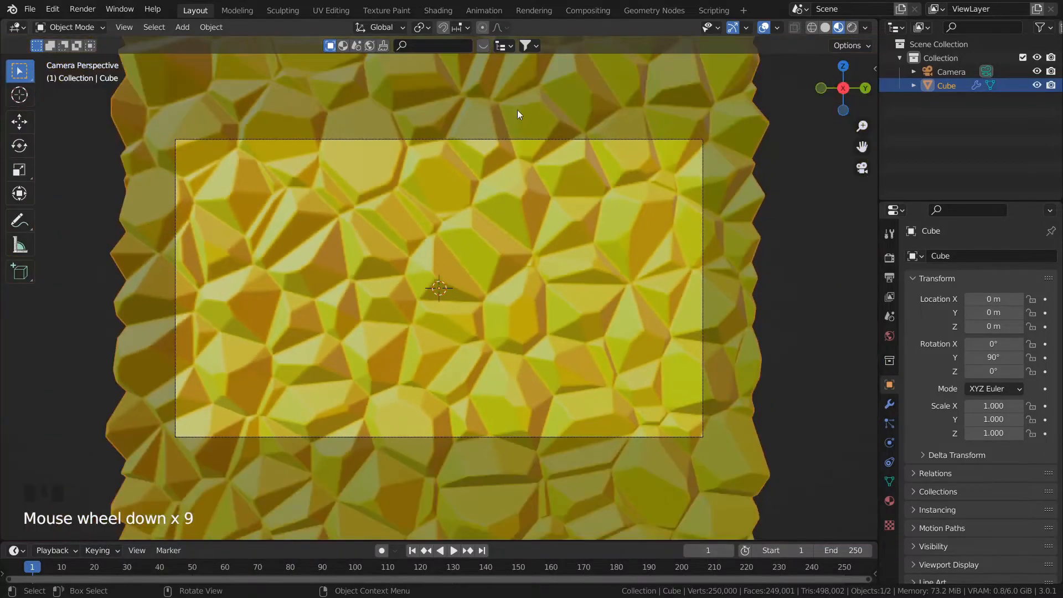
click(645, 10)
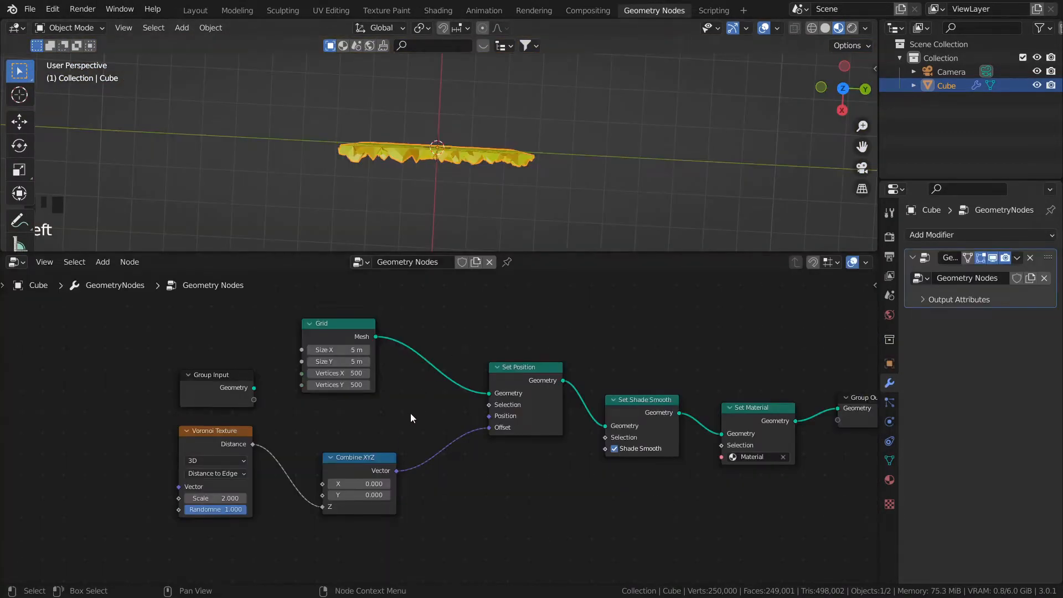
middle_drag(450, 241, 458, 104)
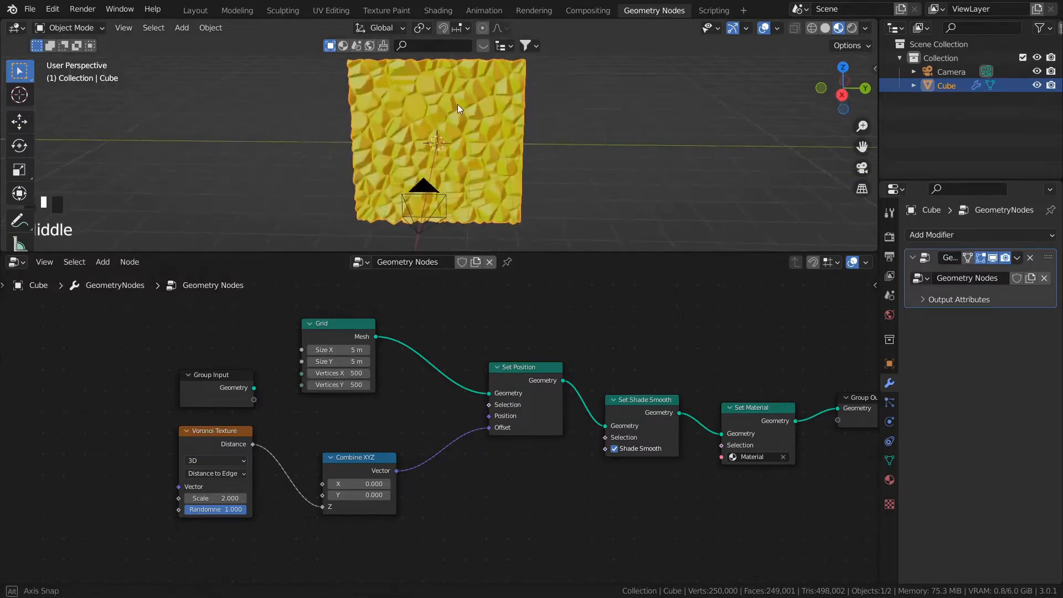
scroll(449, 158, up, 3)
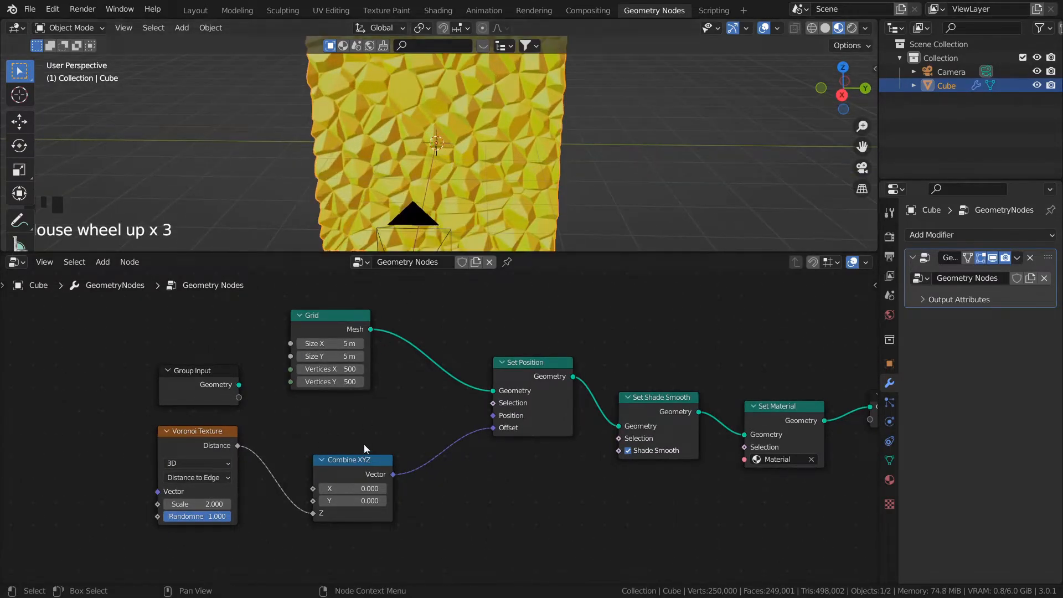
ctrl+middle_drag(381, 411, 415, 410)
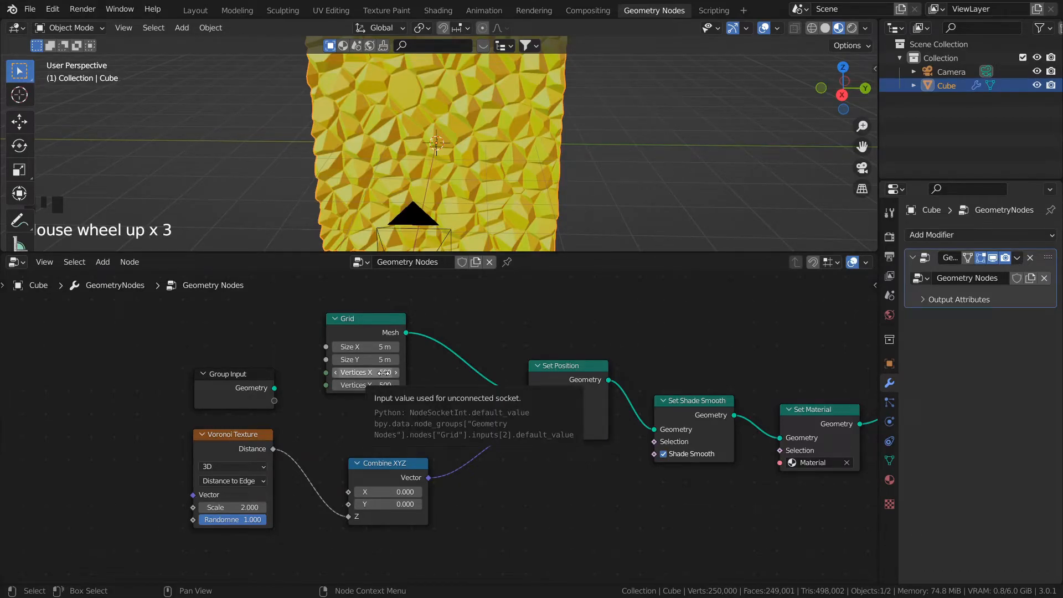
drag(384, 372, 384, 385)
text(1000)
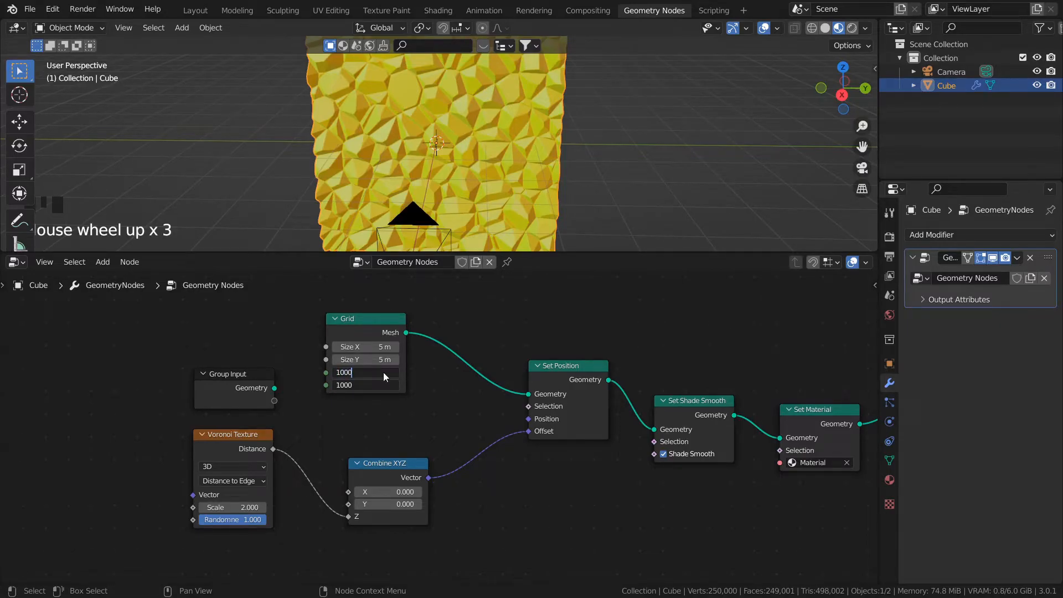
key(Return)
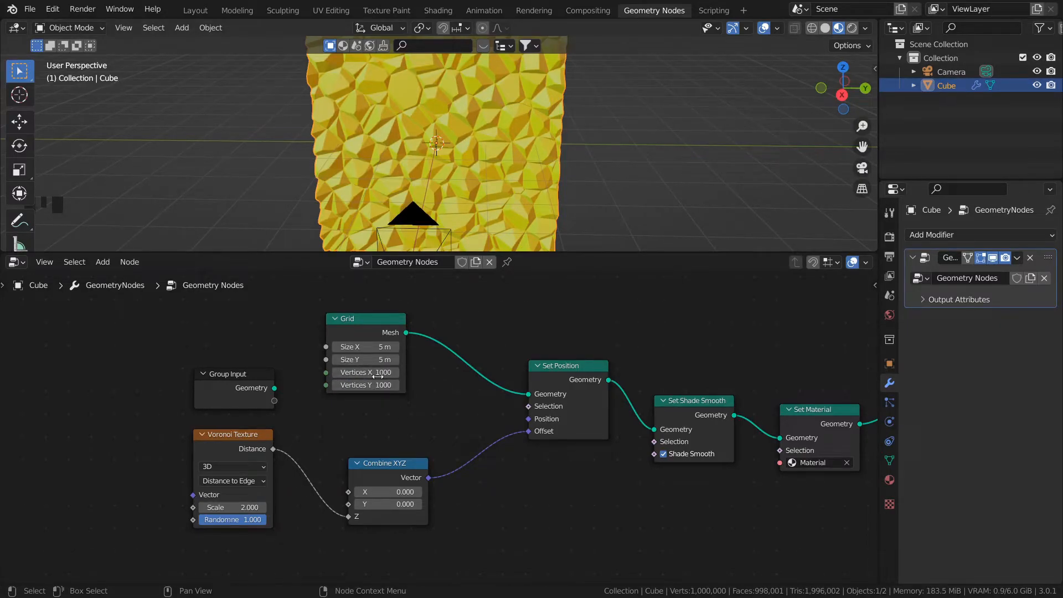
scroll(548, 191, up, 3)
scroll(549, 191, down, 3)
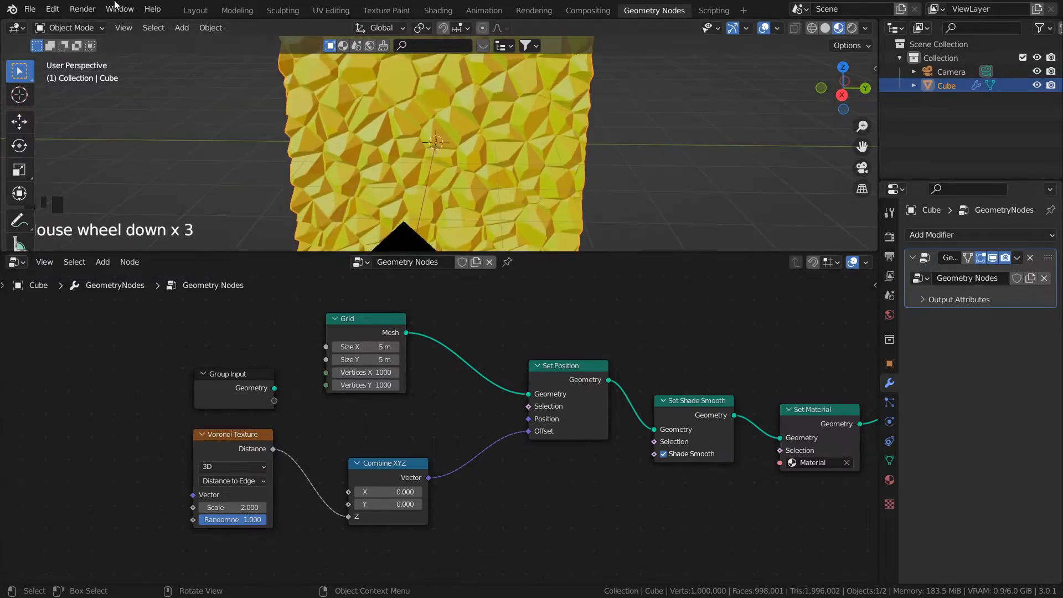
- Return to the Layout workspace and add an area light to the scene
click(201, 10)
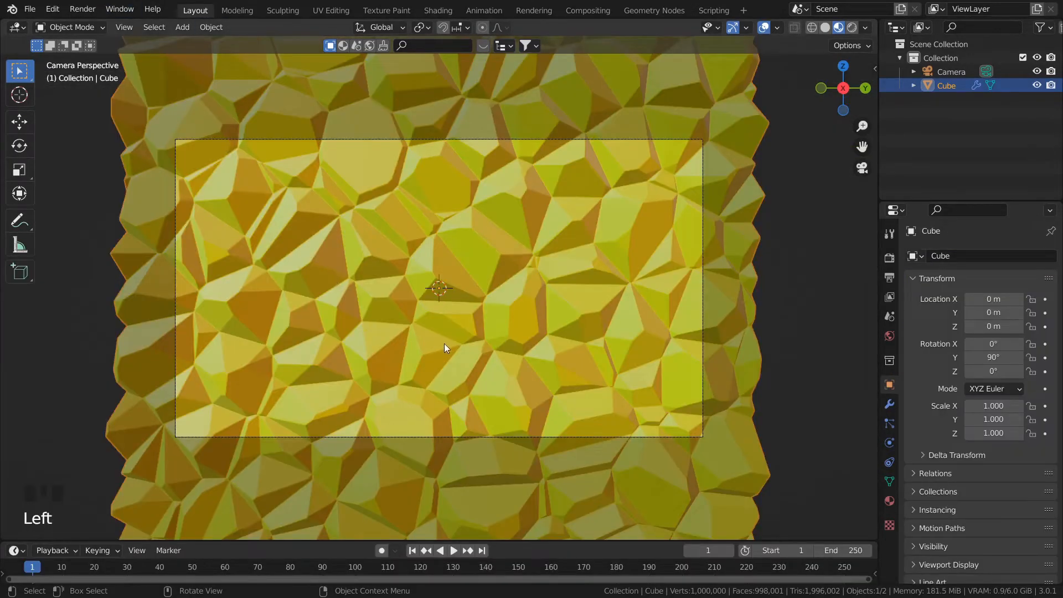
scroll(446, 344, down, 3)
scroll(461, 341, up, 3)
mouse_move(461, 342)
middle_down()
mouse_move(478, 348)
mouse_move(449, 358)
mouse_move(459, 348)
middle_up()
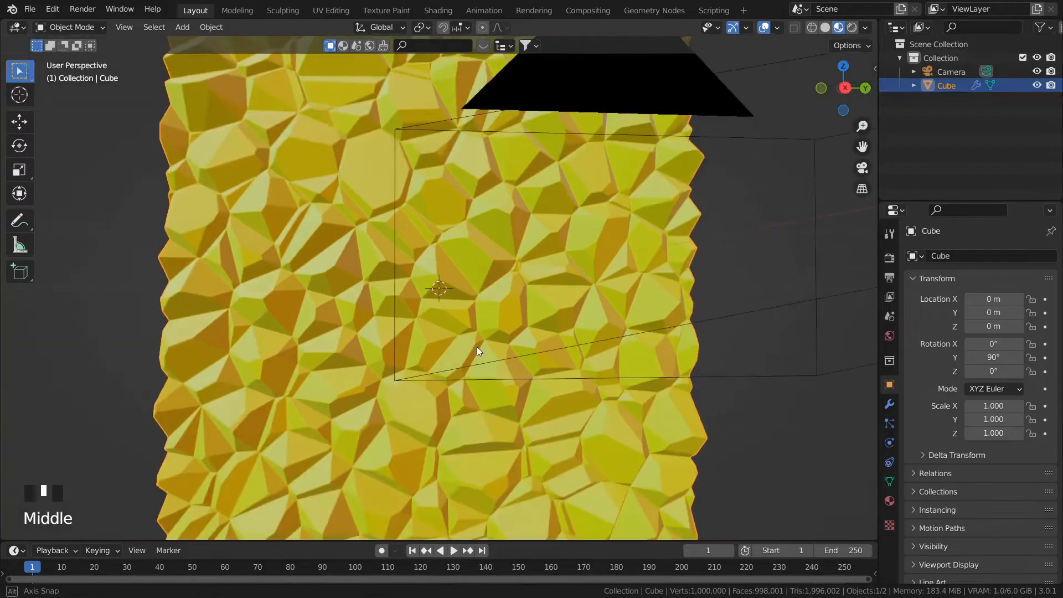
scroll(459, 348, down, 3)
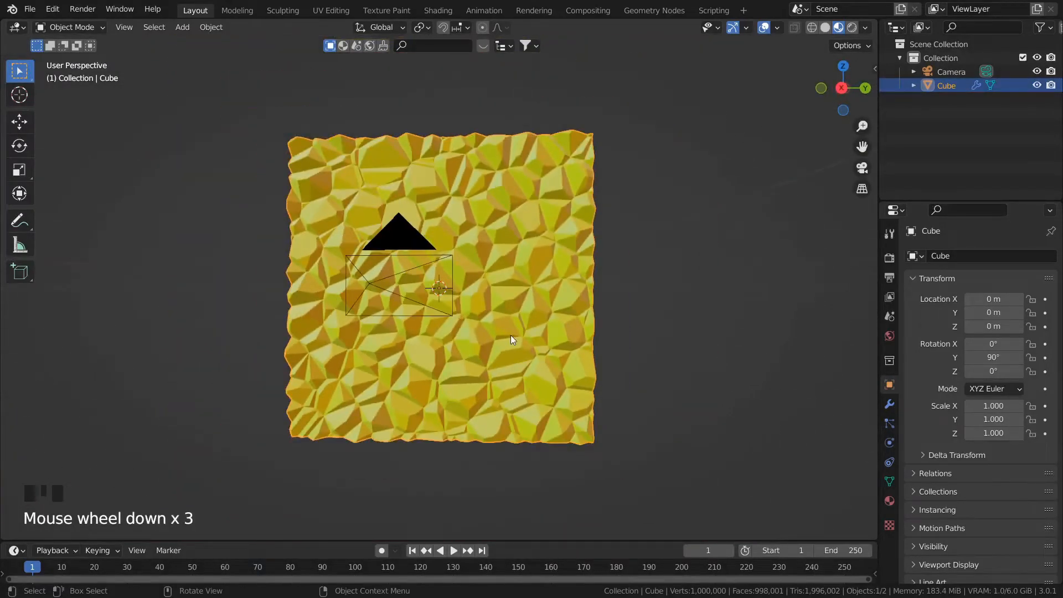
scroll(510, 335, down, 2)
middle_drag(540, 308, 543, 334)
key(shift+a)
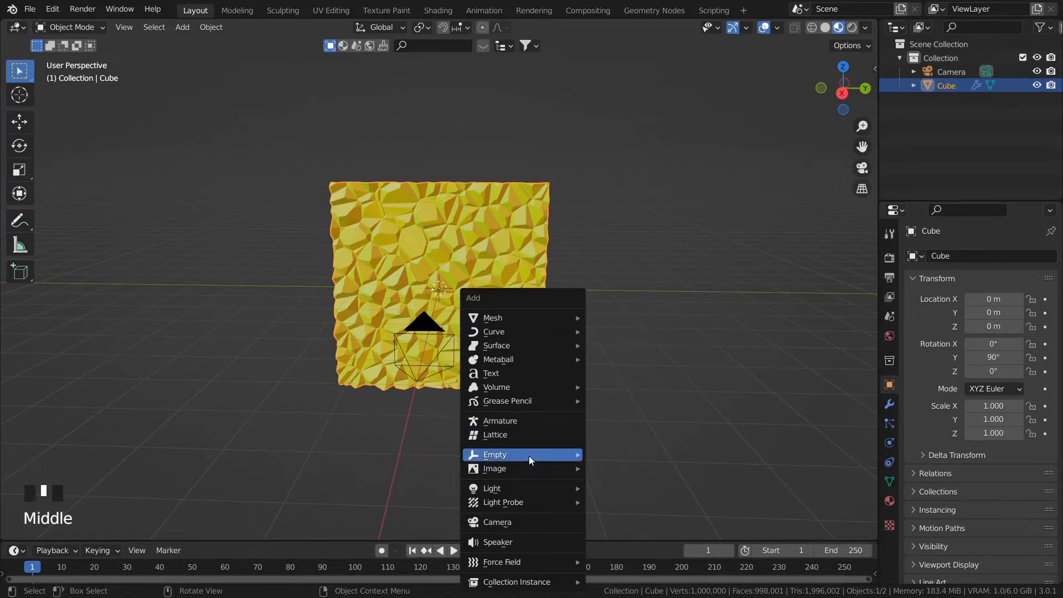
mouse_move(526, 488)
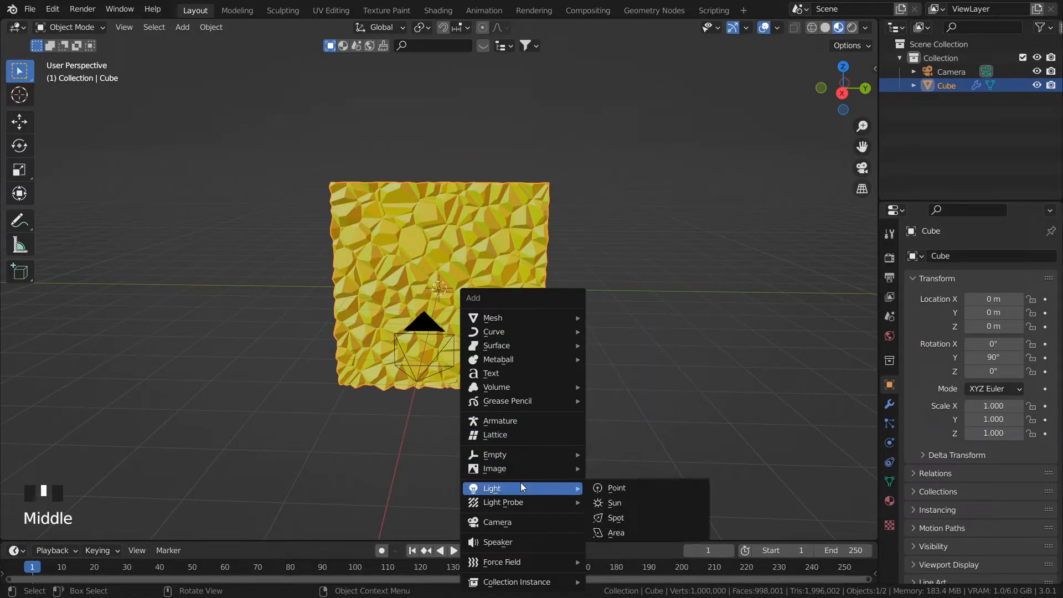
click(616, 532)
- In top view, move the area light to about X 1.56 m, Y 3.96 m and place a duplicate at about X 1.49 m, Y -3.61 m
scroll(483, 443, down, 3)
middle_drag(478, 434, 383, 462)
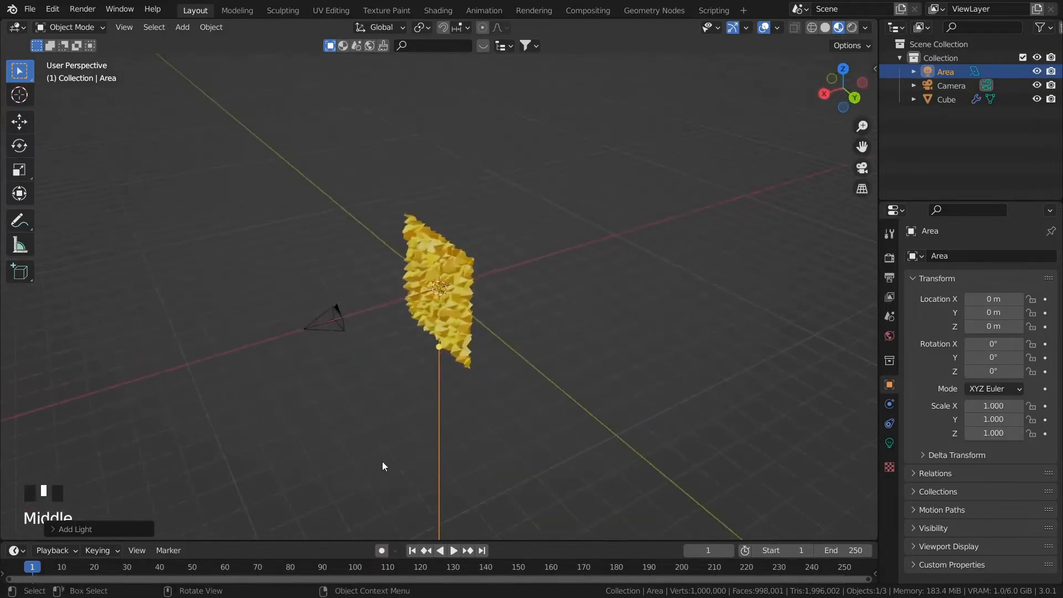
key(KP_7)
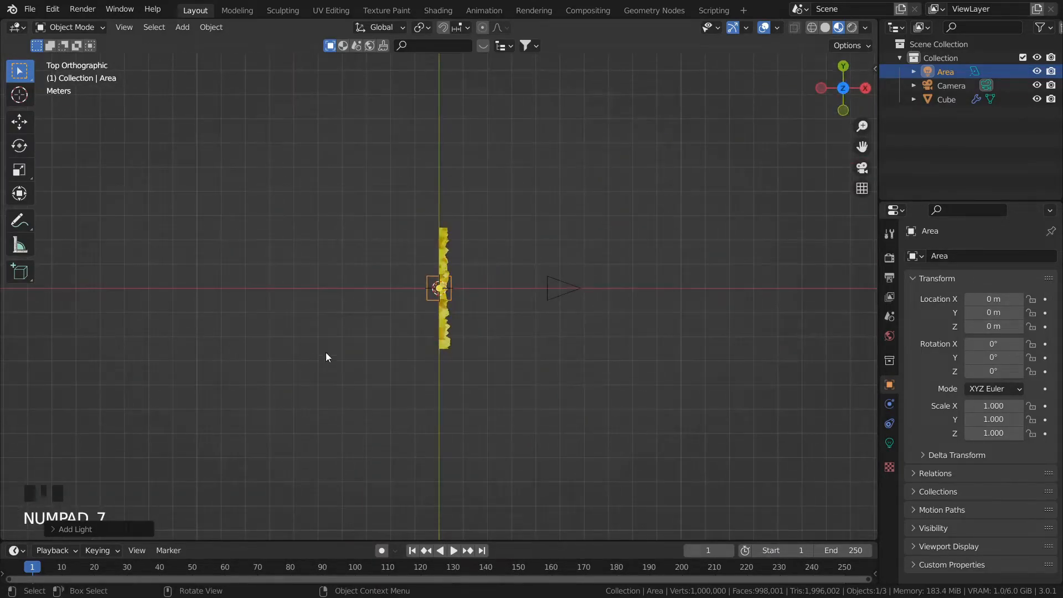
key(g)
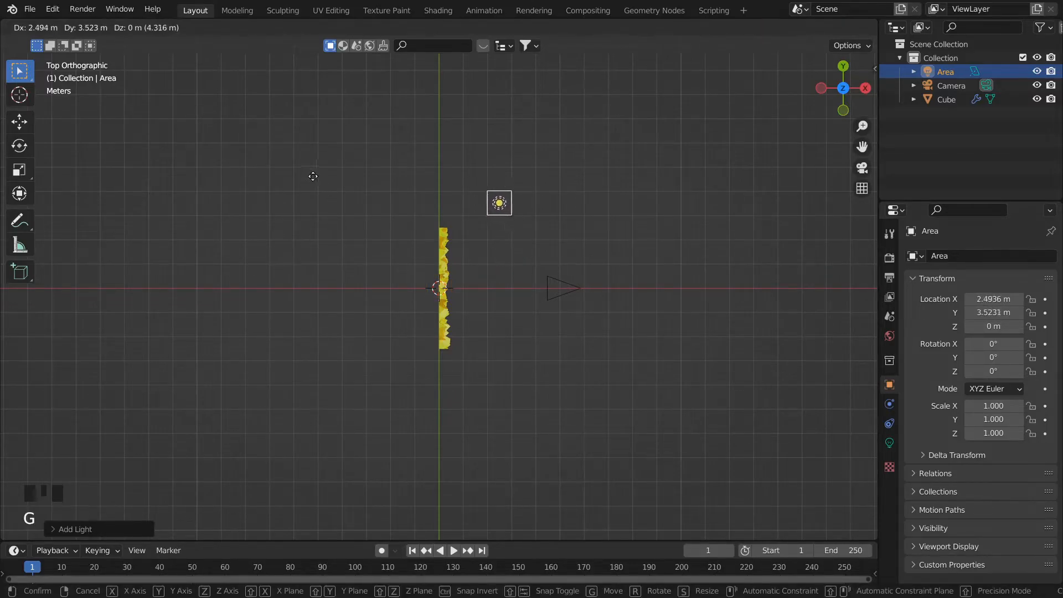
click(295, 173)
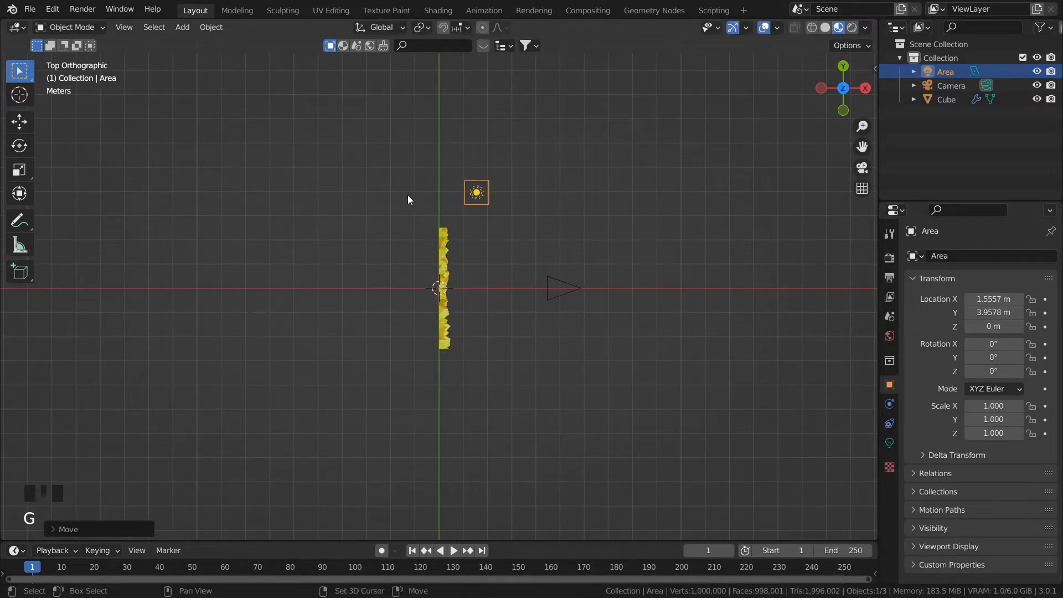
key(shift+d)
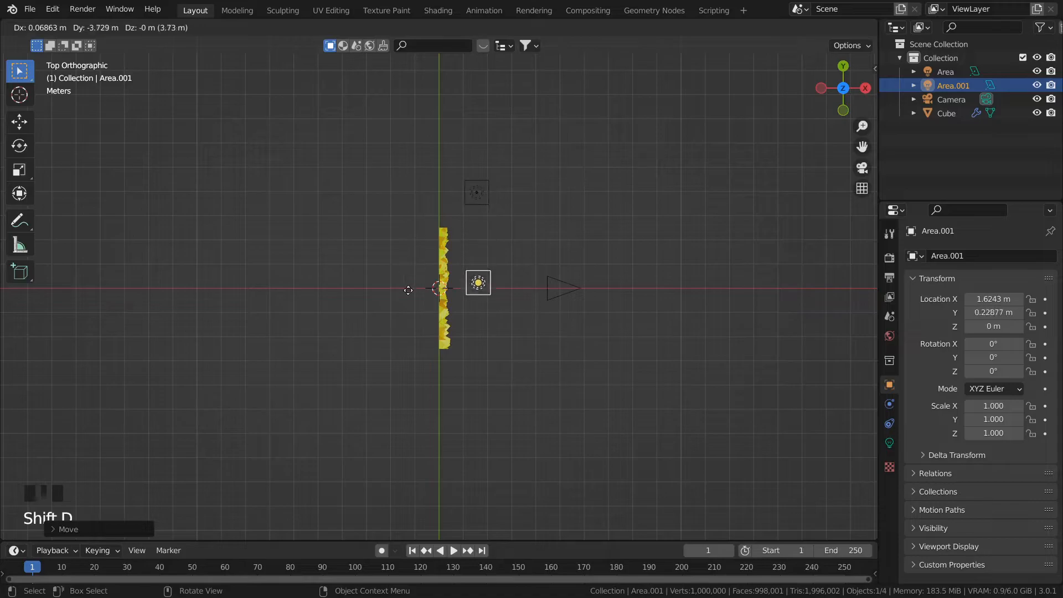
click(408, 373)
- In right view, angle both area lights inward, rotating the duplicate to about 43° and the original to about -40.9° around X
middle_drag(543, 420, 391, 273)
key(KP_3)
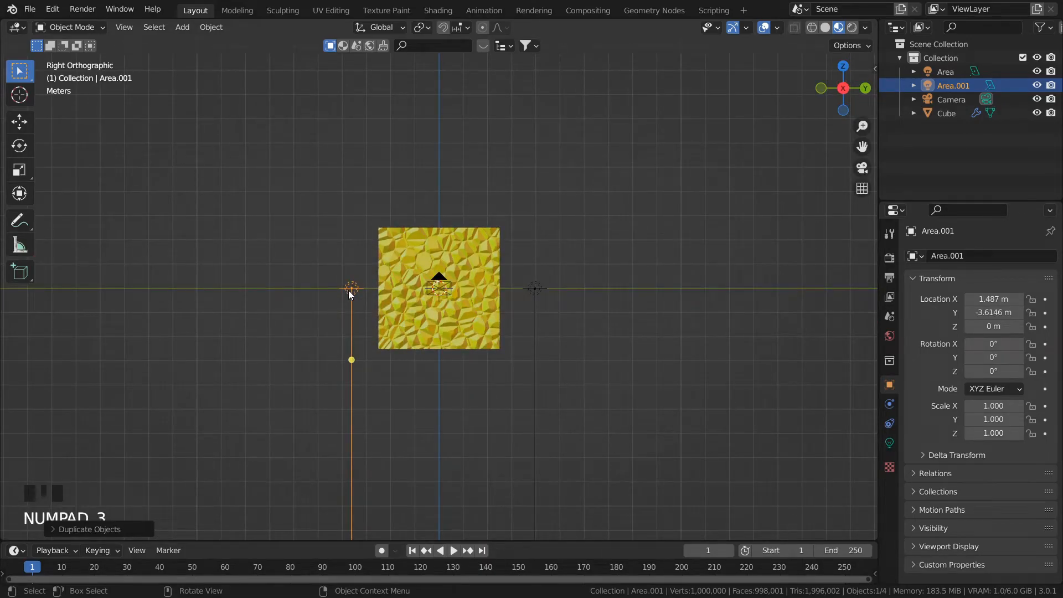
click(375, 325)
click(353, 320)
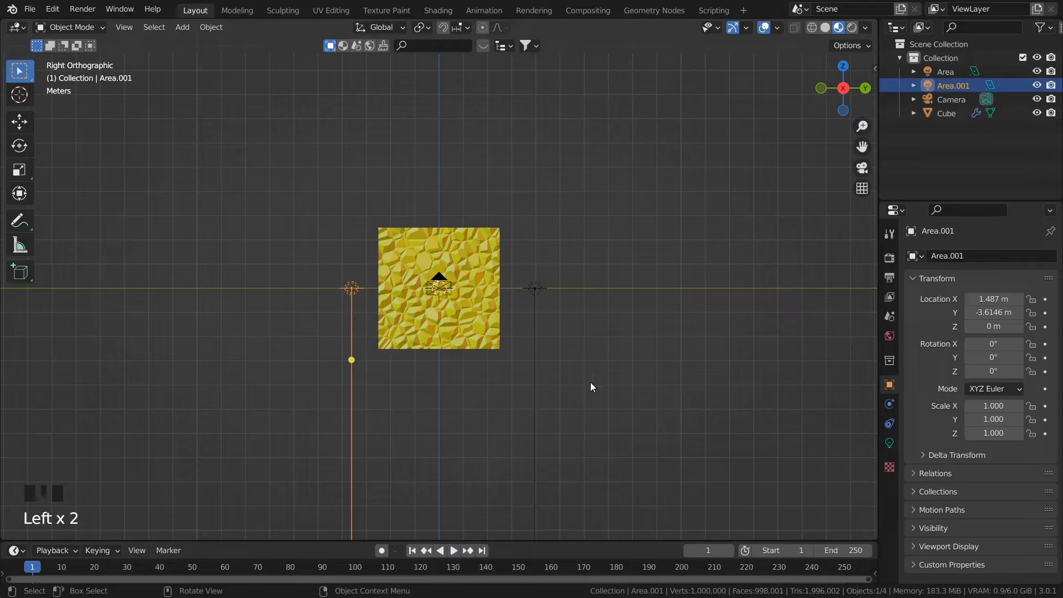
key(r)
click(549, 318)
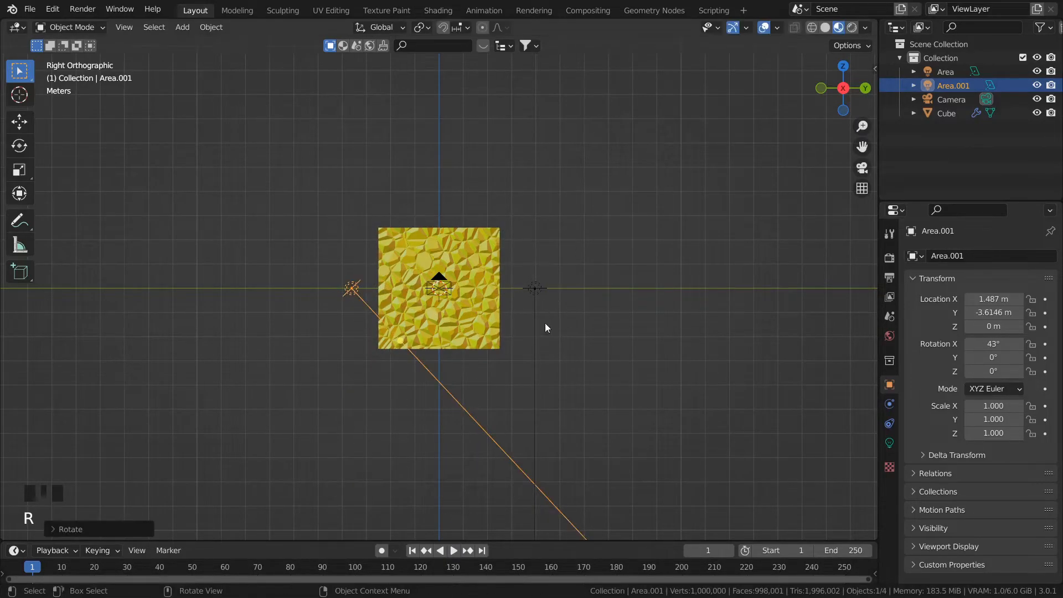
click(537, 335)
key(r)
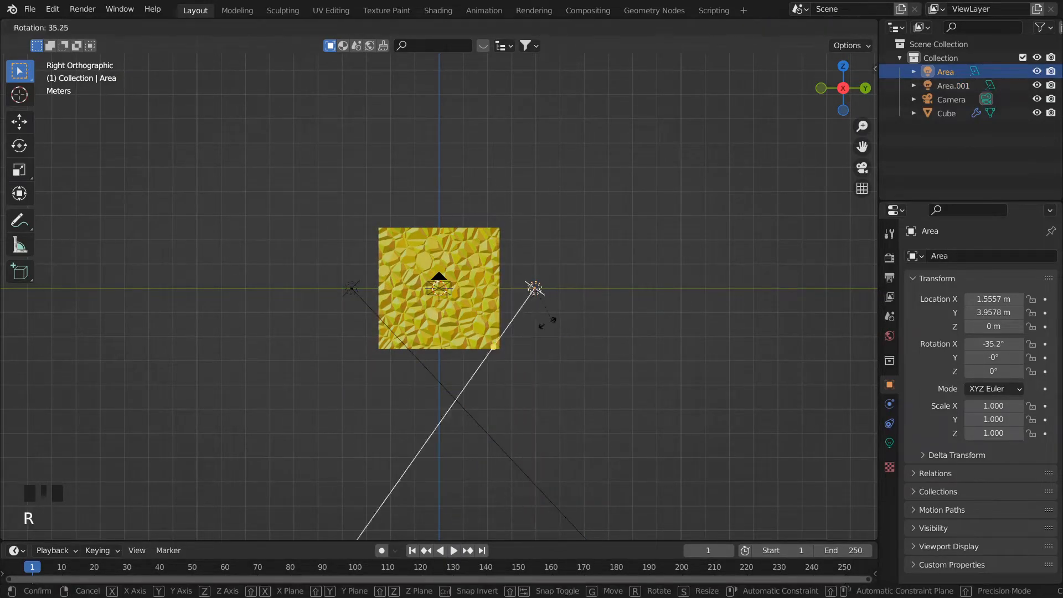
click(552, 336)
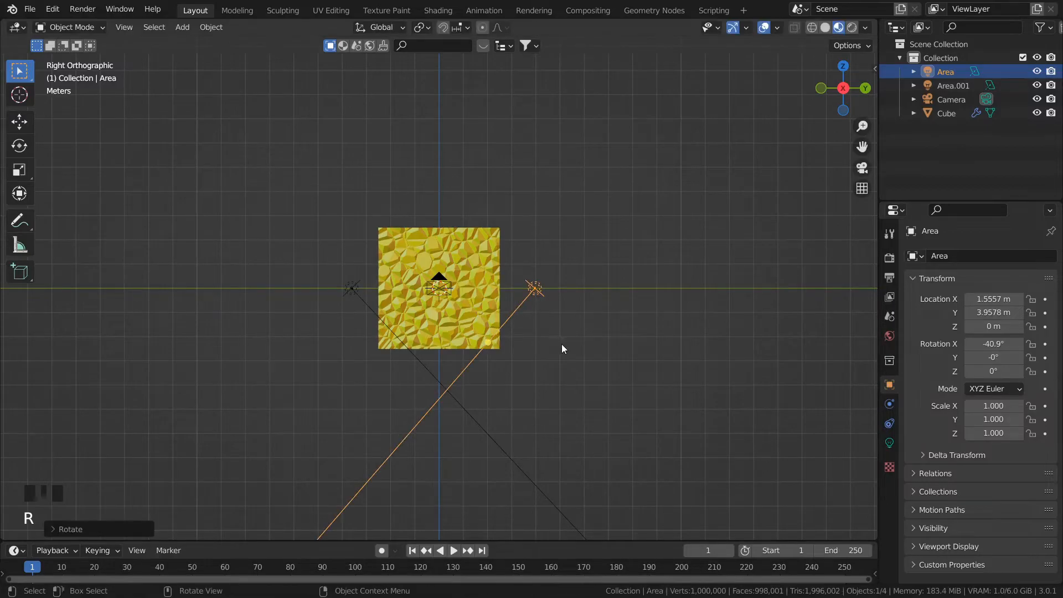
- Raise both area lights along Z to just above the surface's upper edge, placing the duplicate at about 2.77 m
key(g)
key(z)
click(590, 303)
click(349, 292)
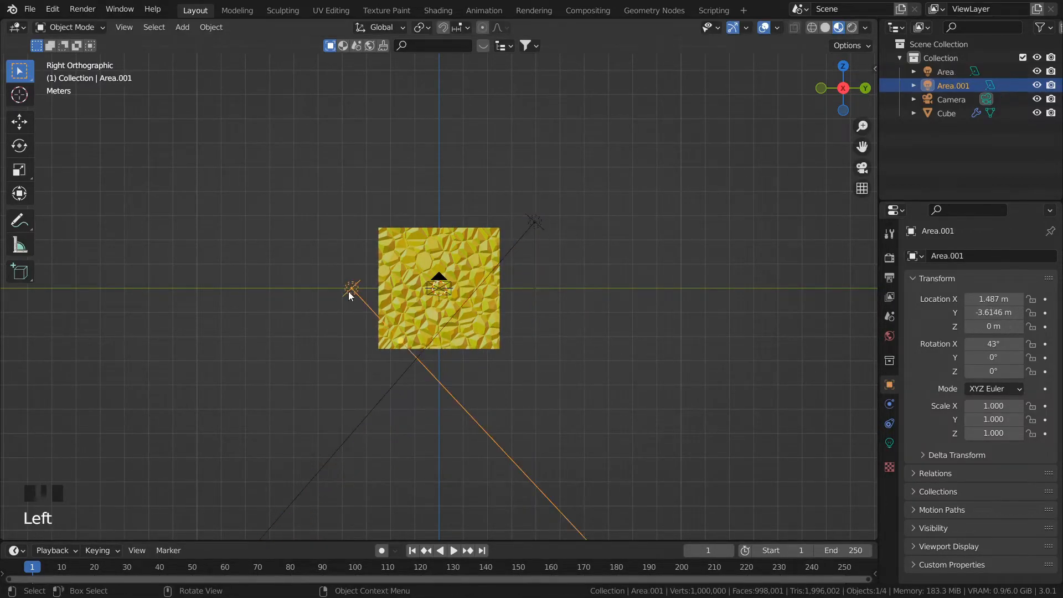
key(g)
key(z)
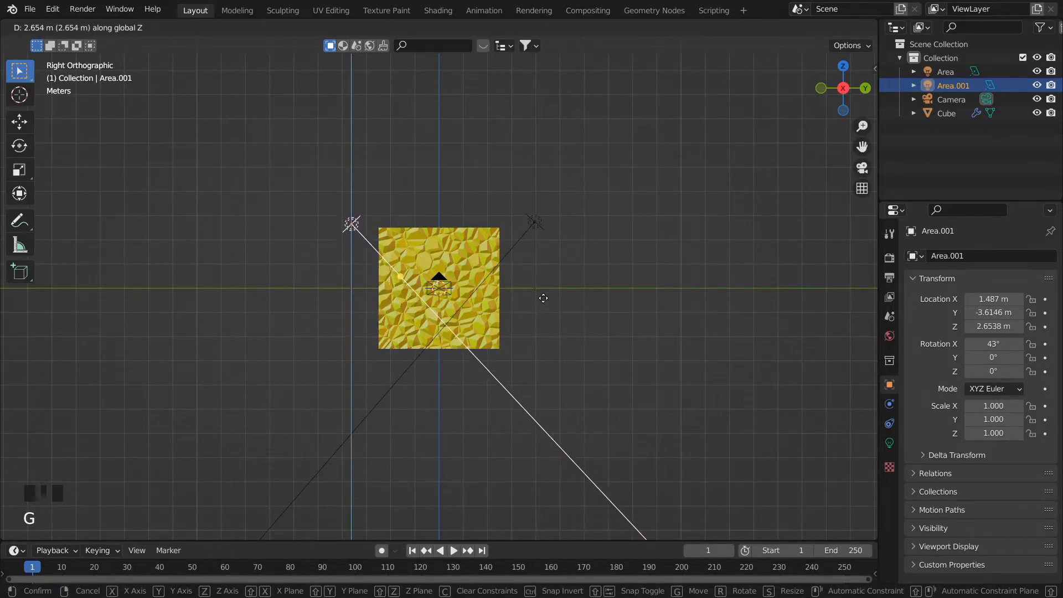
click(541, 294)
middle_drag(541, 294, 600, 301)
middle_drag(370, 218, 516, 349)
key(KP_7)
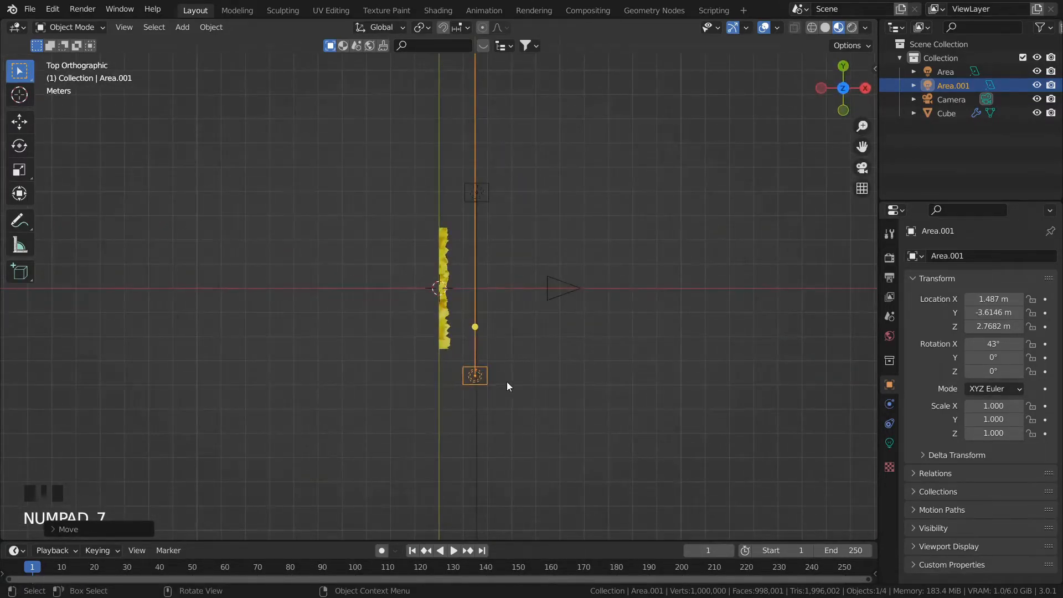
- In top view, rotate both area lights around Z to face the surface, turning the duplicate to about 25.8°
click(478, 357)
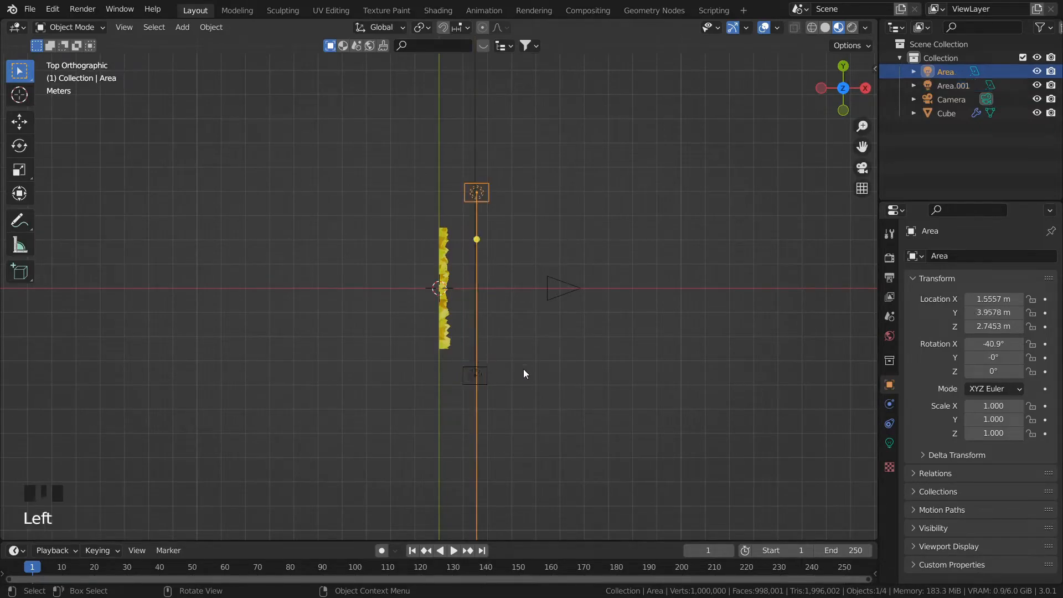
key(r)
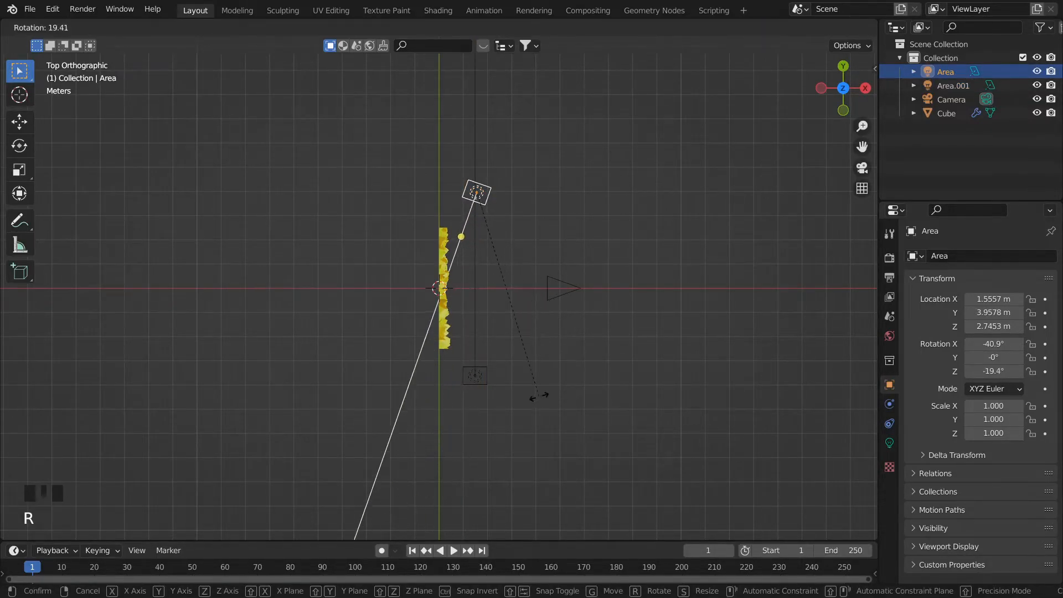
click(507, 389)
click(477, 381)
key(r)
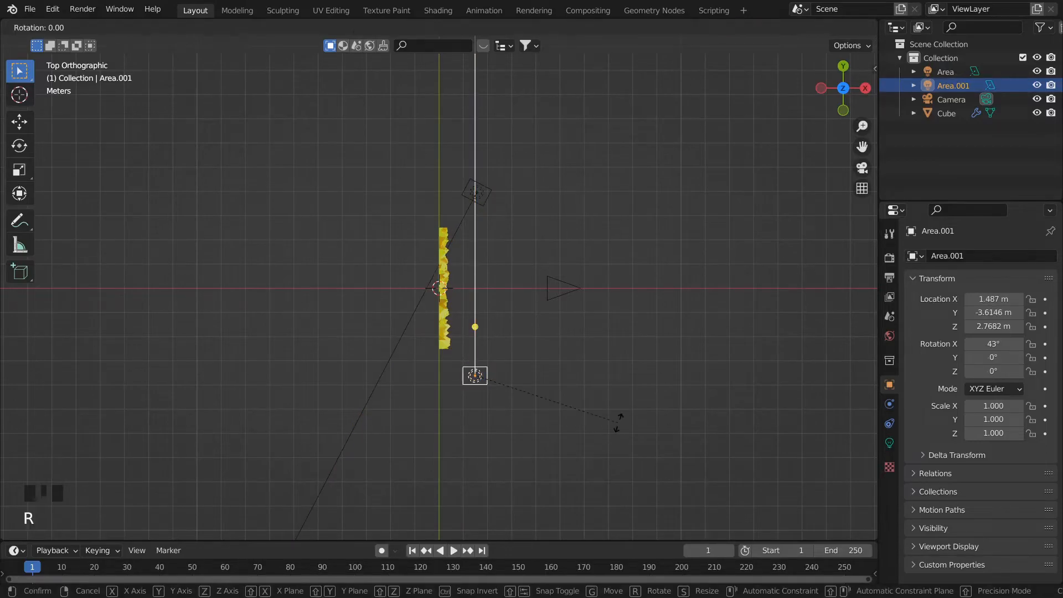
click(600, 359)
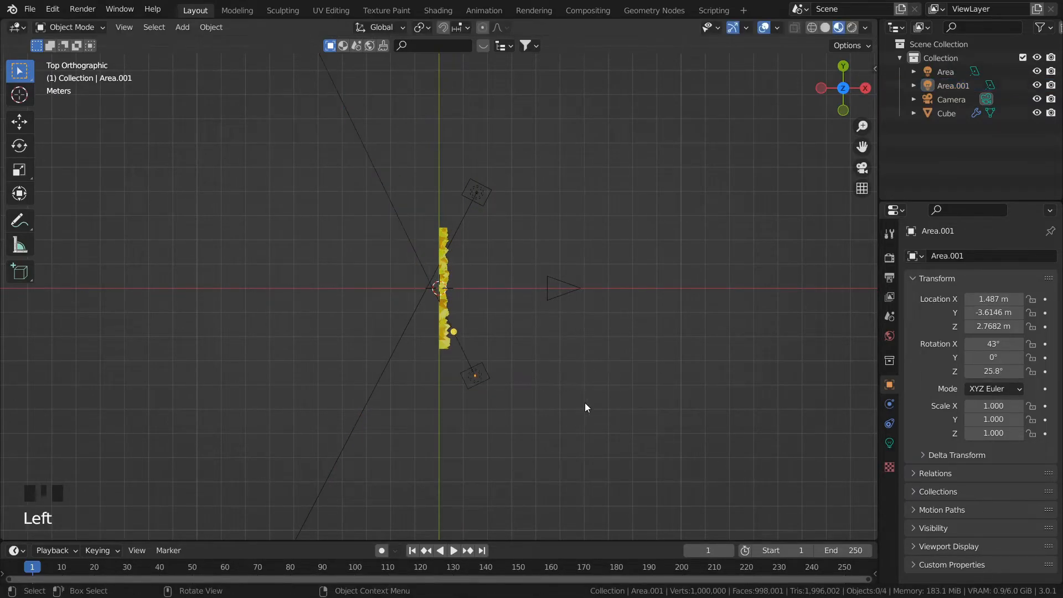
- Give the duplicate area light a saturated yellow-orange colour
middle_drag(468, 375, 358, 275)
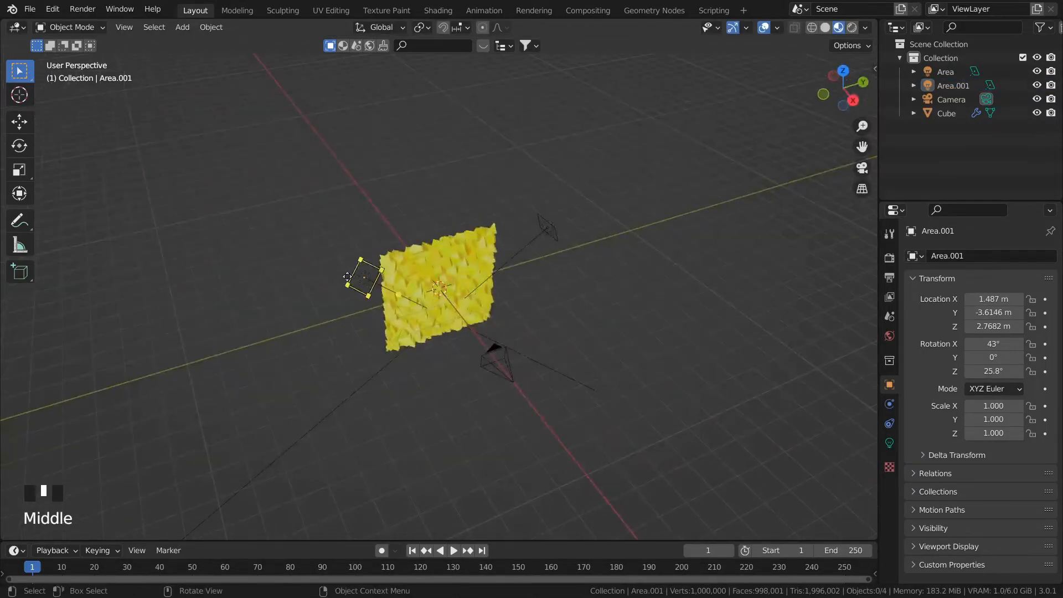
click(362, 278)
click(889, 443)
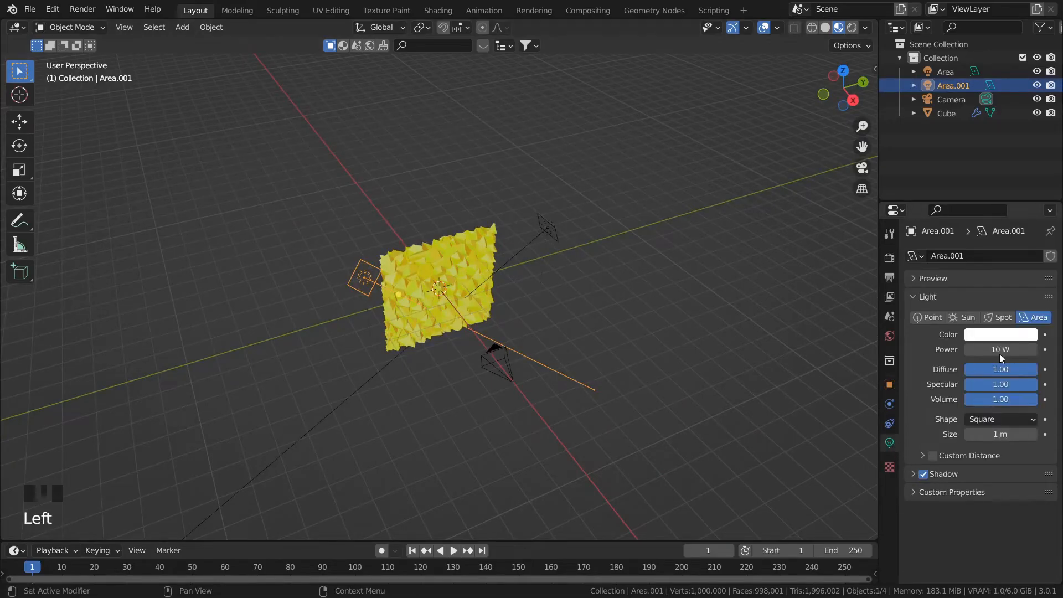
click(1011, 333)
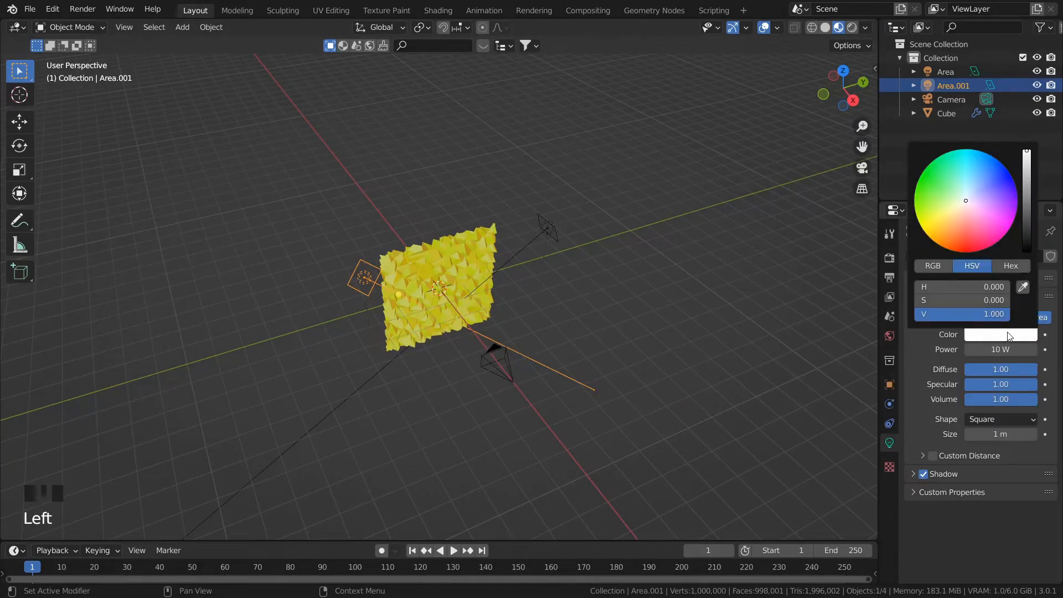
click(940, 240)
click(940, 240)
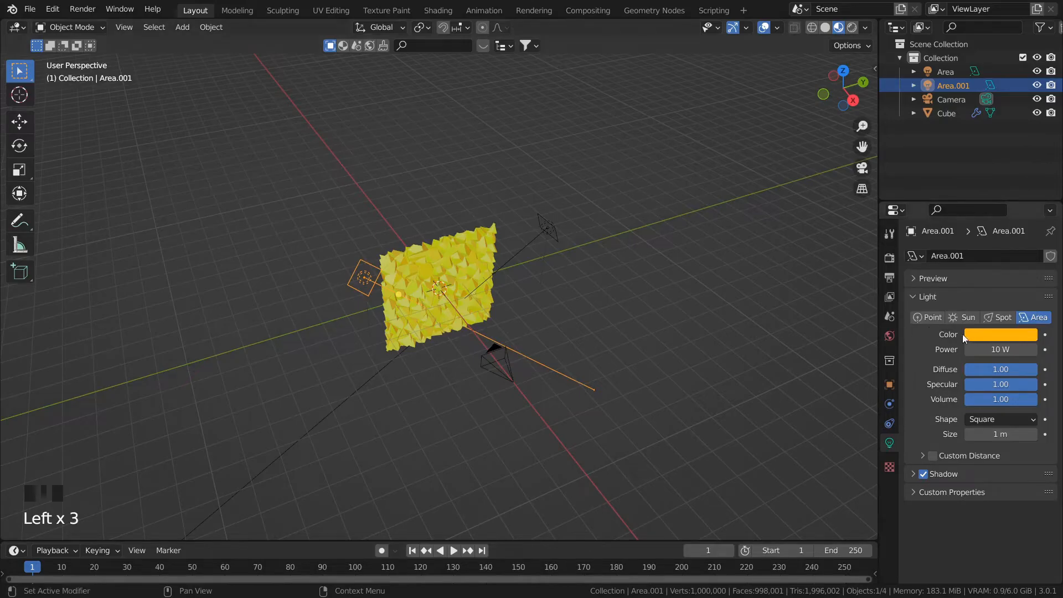
- Give the original area light a deeper orange colour
click(546, 230)
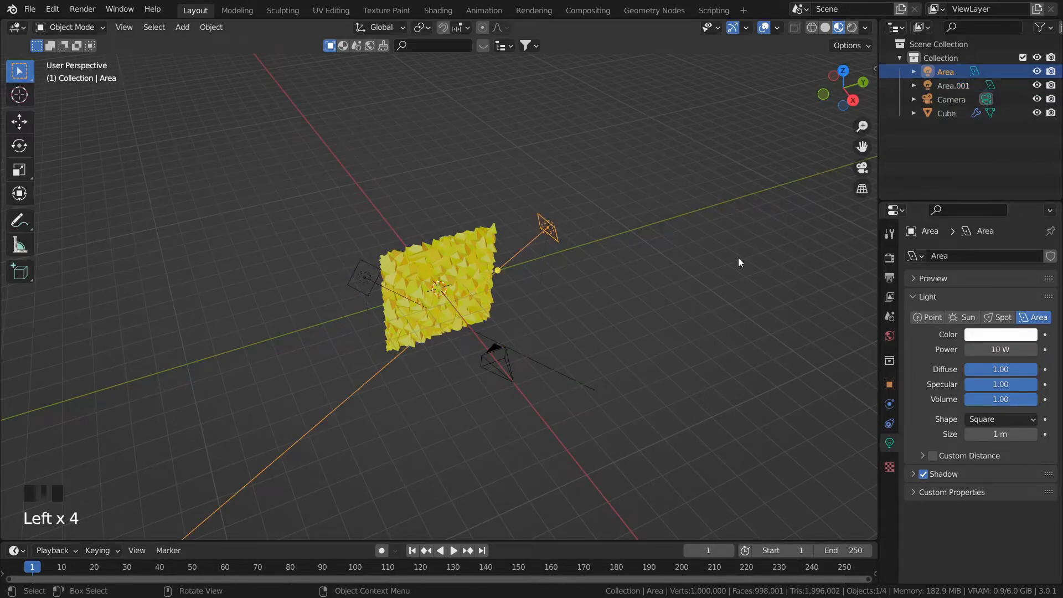
click(1000, 335)
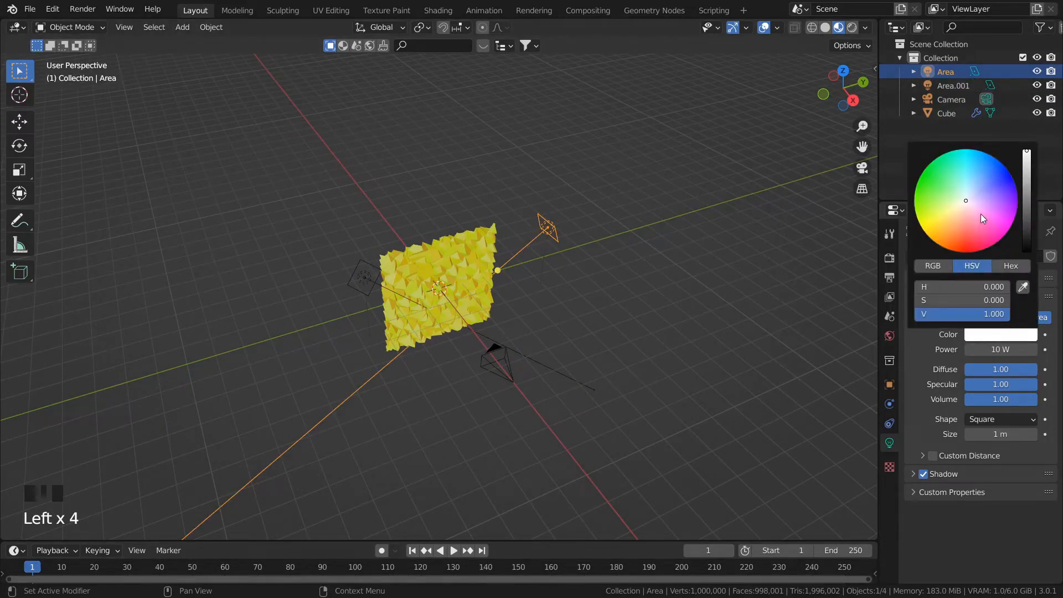
click(946, 240)
click(745, 343)
- Switch the viewport to rendered shading to preview the coloured lights on the surface
middle_drag(743, 342, 699, 324)
key(z)
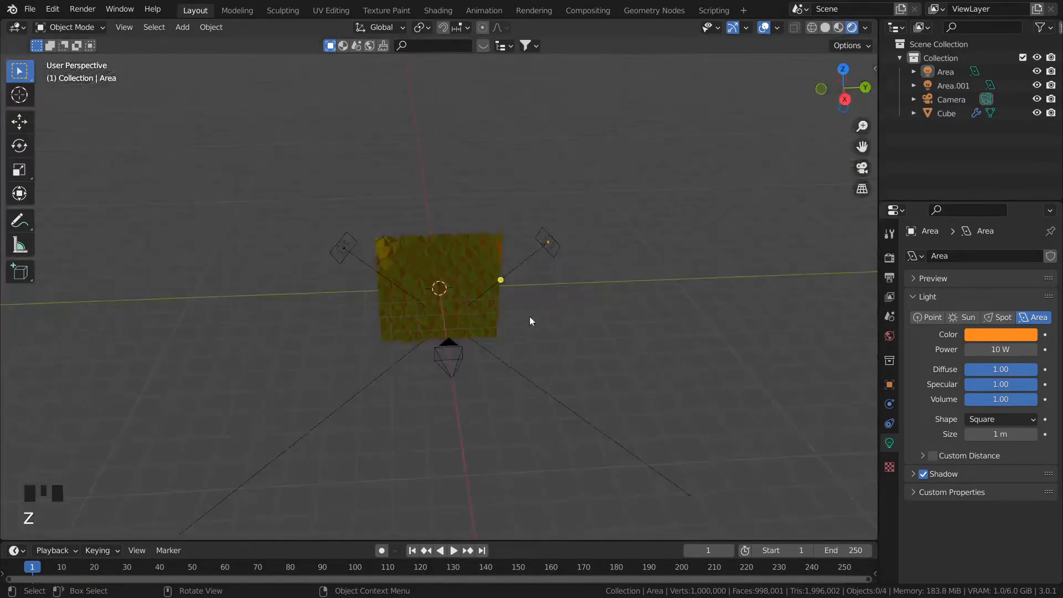
scroll(546, 333, up, 3)
mouse_move(546, 334)
middle_down()
mouse_move(554, 300)
mouse_move(565, 329)
middle_up()
- Try a power of 100 W on the original area light, and raise it to 500 W
click(992, 353)
text(10)
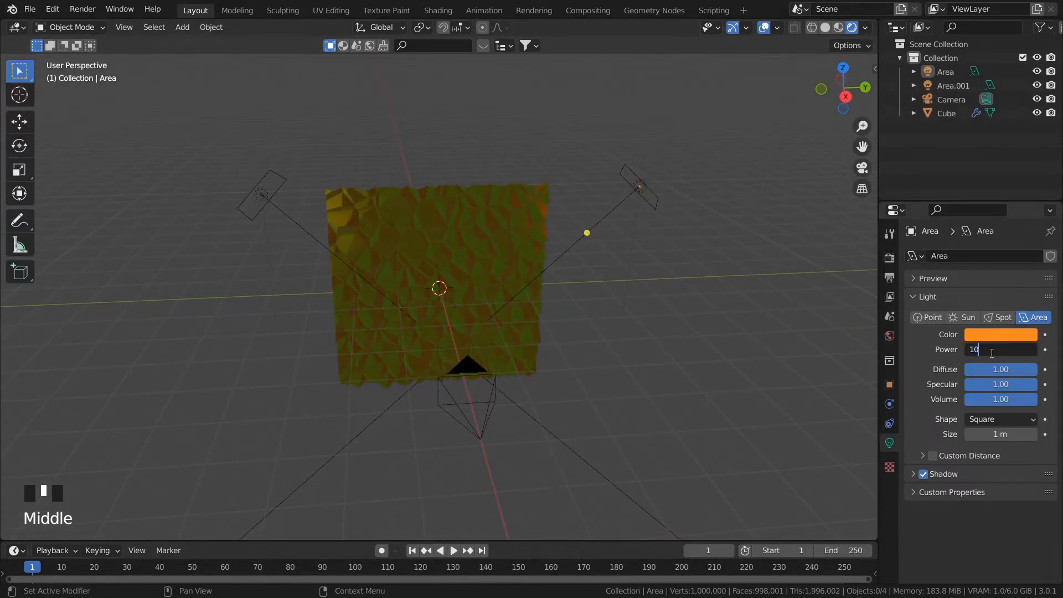
key(Return)
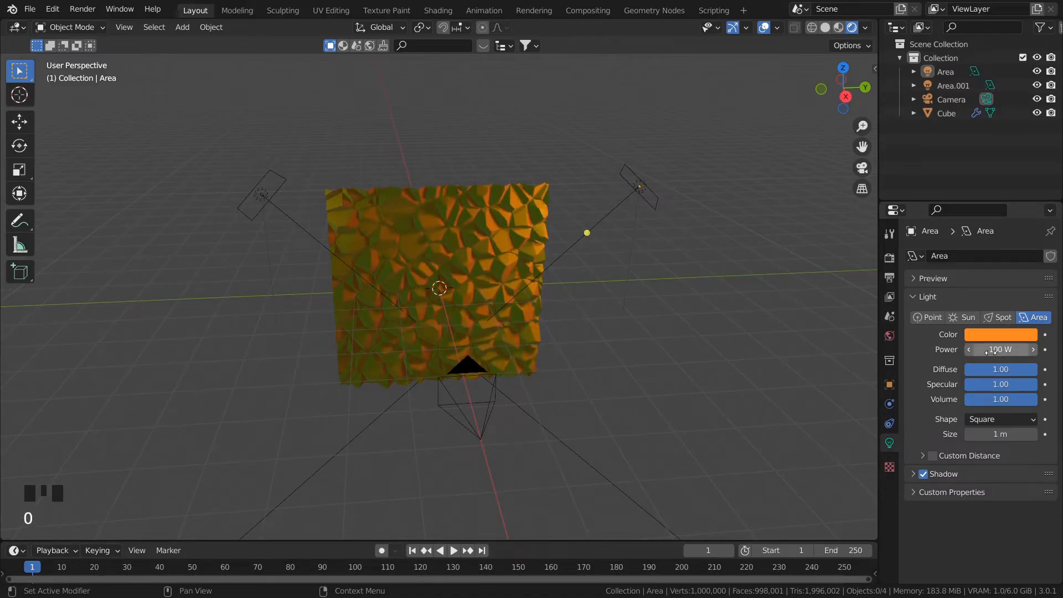
click(992, 352)
text(5)
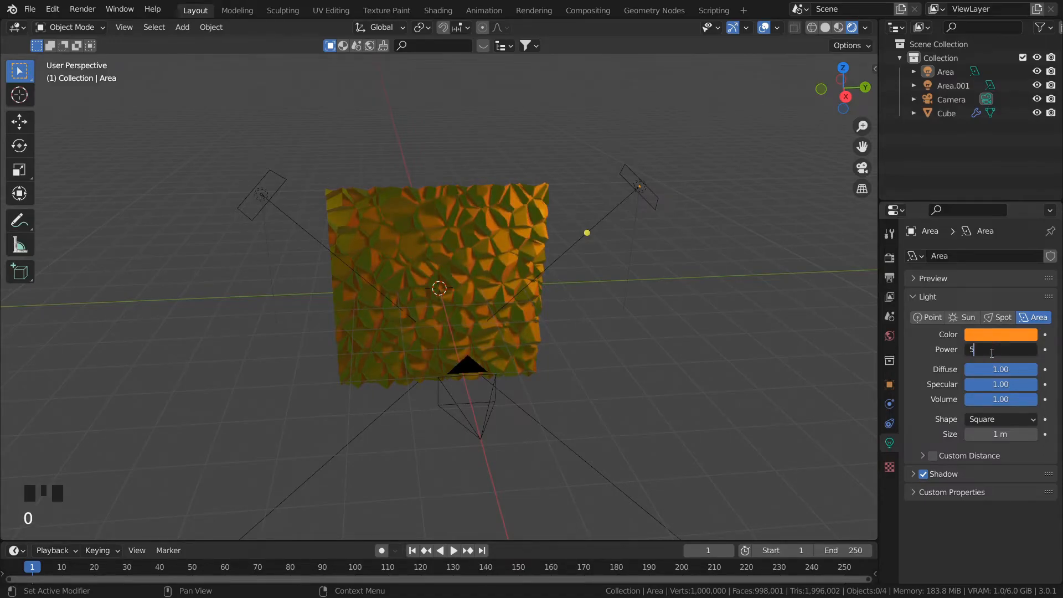
text(00)
key(Return)
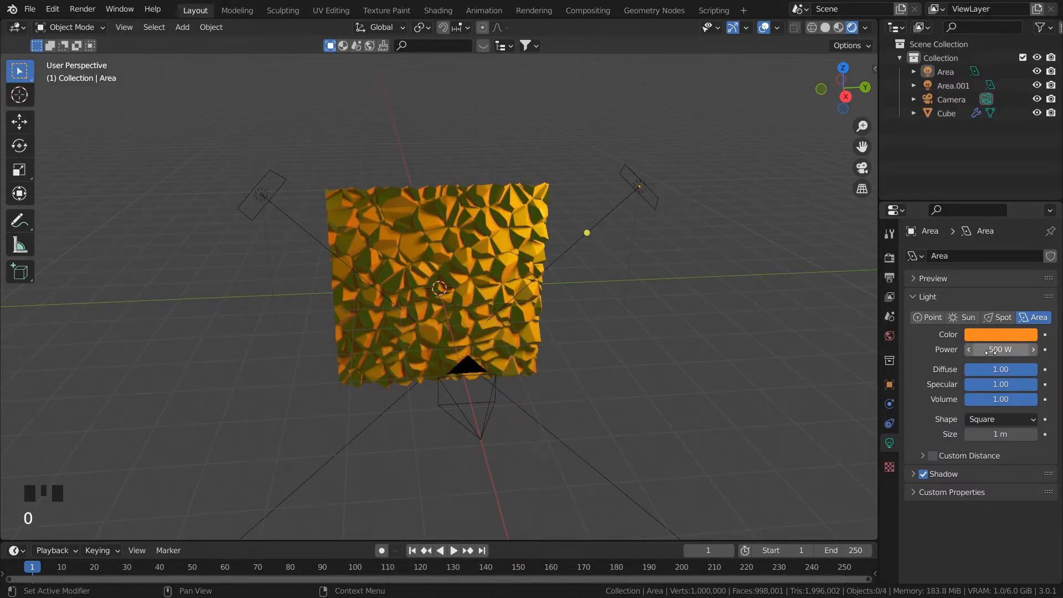
- Set the duplicate area light's power to 500 W and check the lighting through the camera
click(262, 194)
click(1006, 349)
text(50)
key(Return)
middle_drag(672, 466, 647, 367)
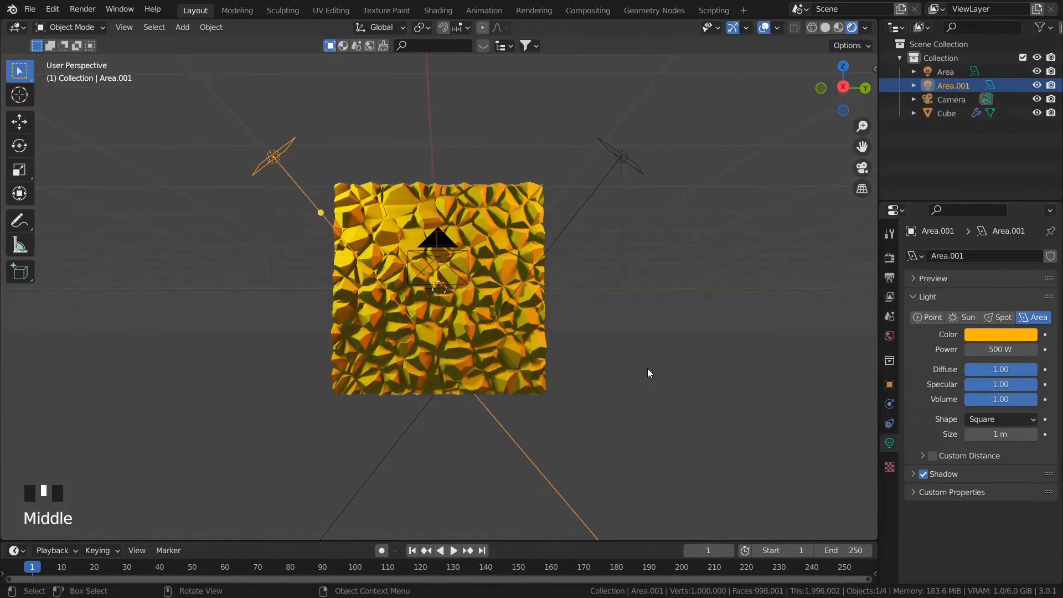
key(KP_0)
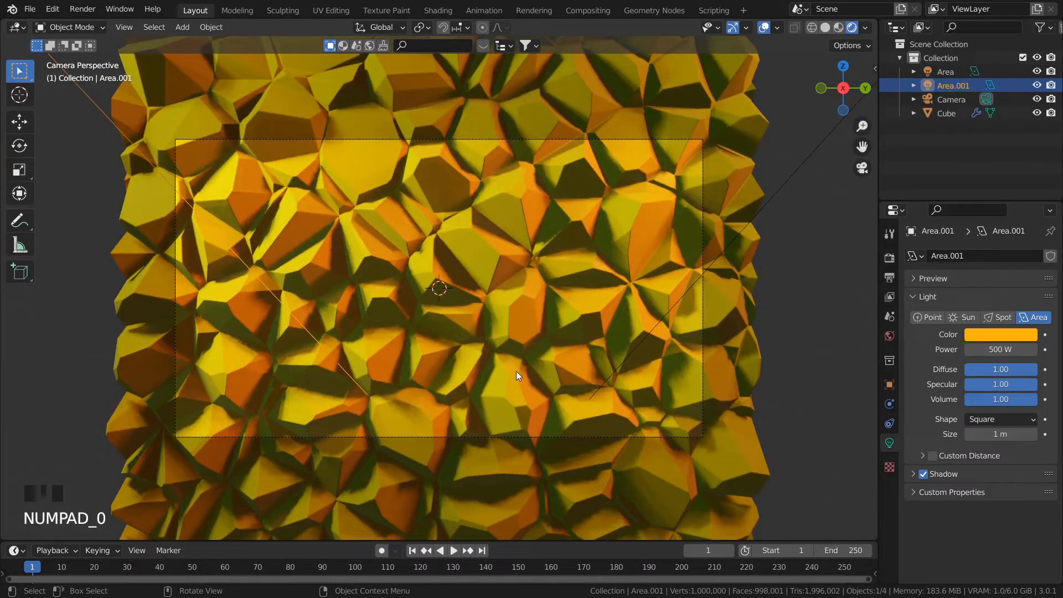
scroll(563, 354, down, 5)
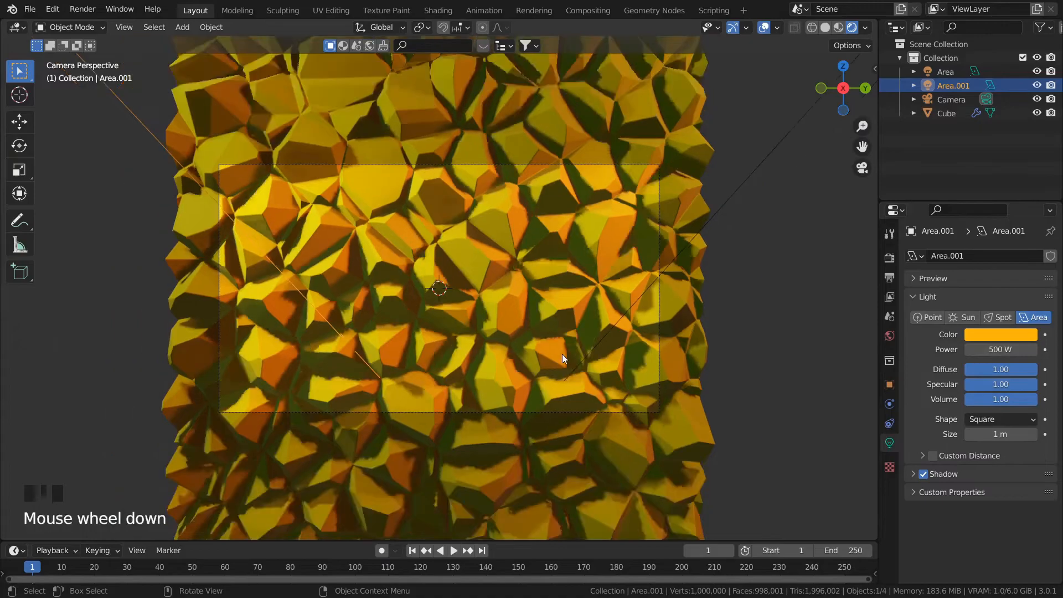
middle_drag(601, 344, 620, 386)
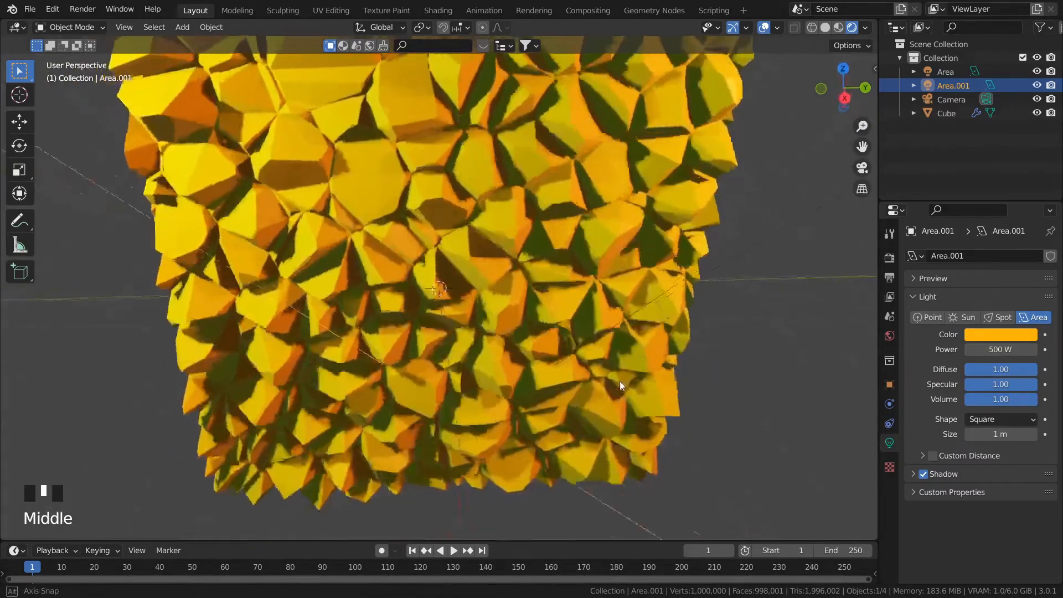
scroll(616, 382, down, 4)
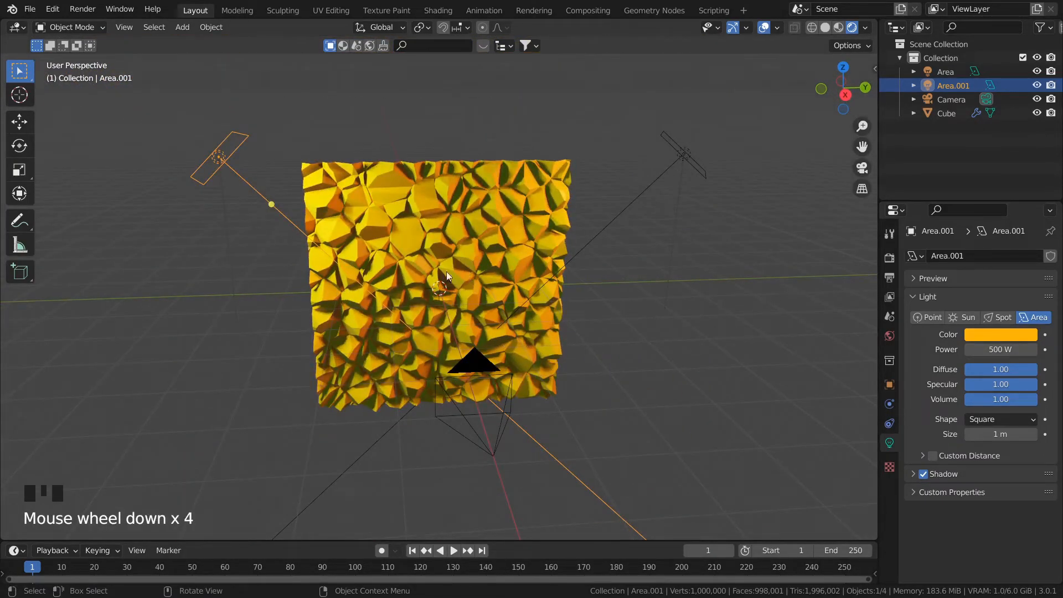
- Change the render engine to Cycles and set its device to GPU Compute
click(892, 261)
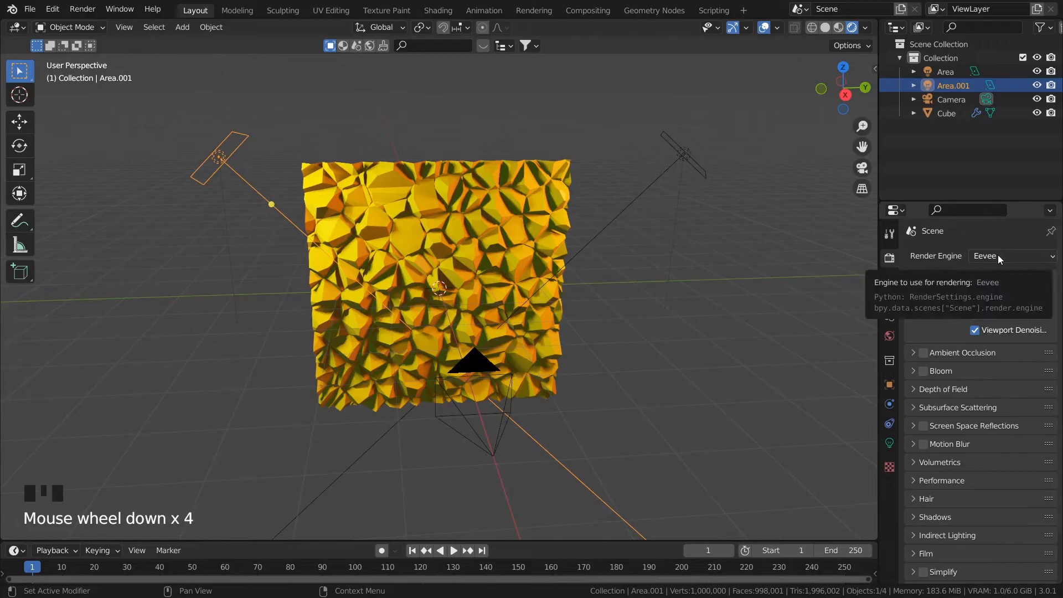
click(1024, 258)
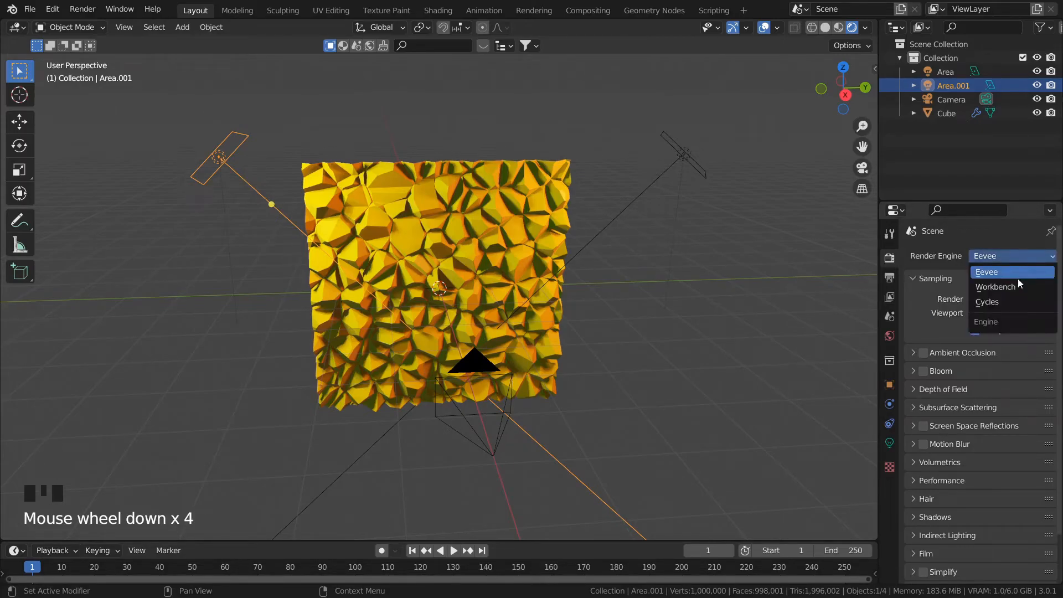
click(1016, 301)
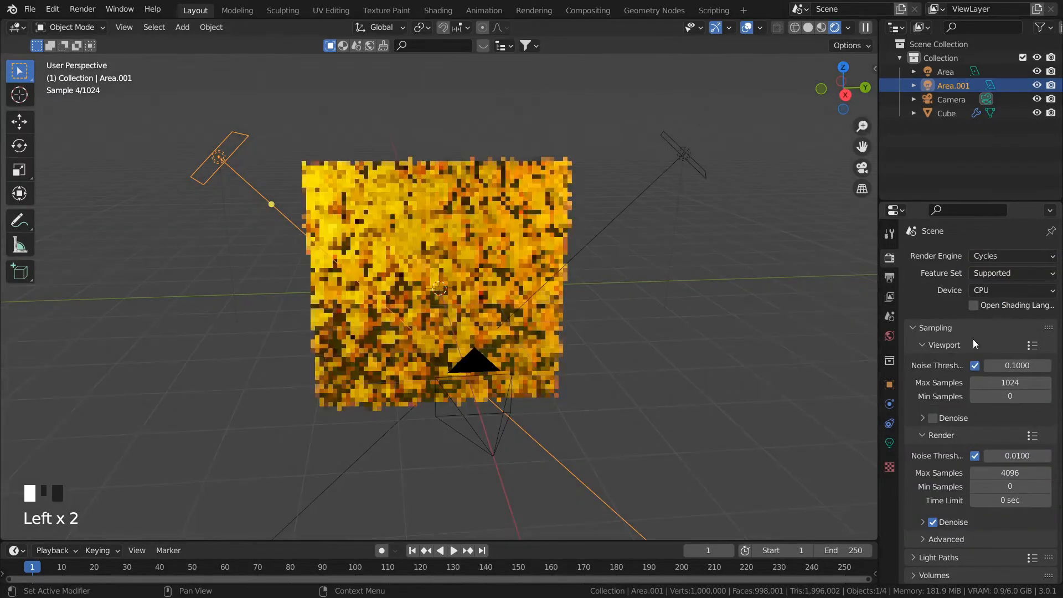
click(1005, 290)
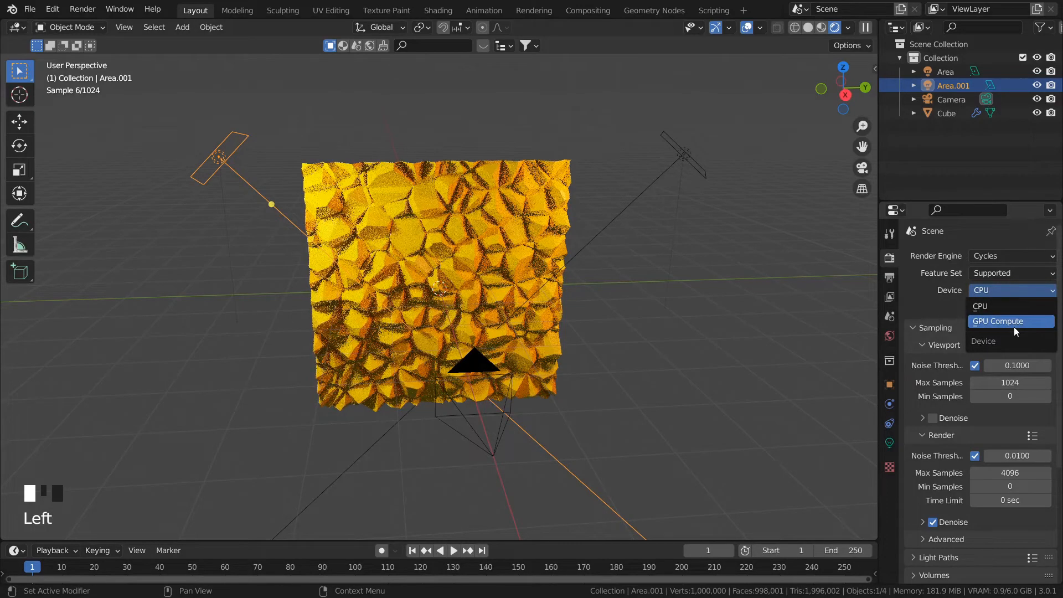
click(1016, 321)
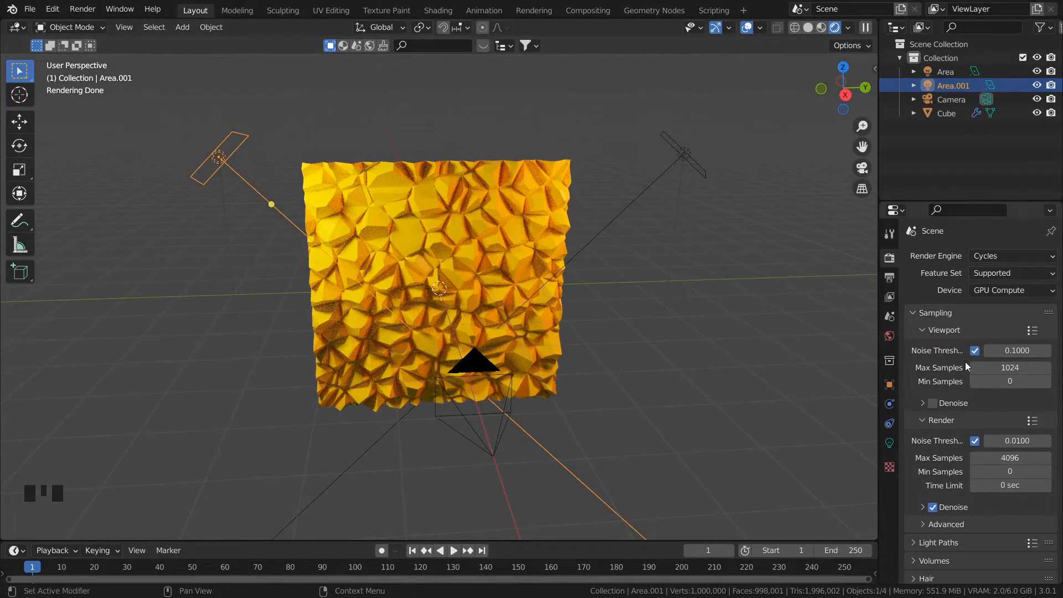
- Set the maximum viewport samples to 480
click(1003, 368)
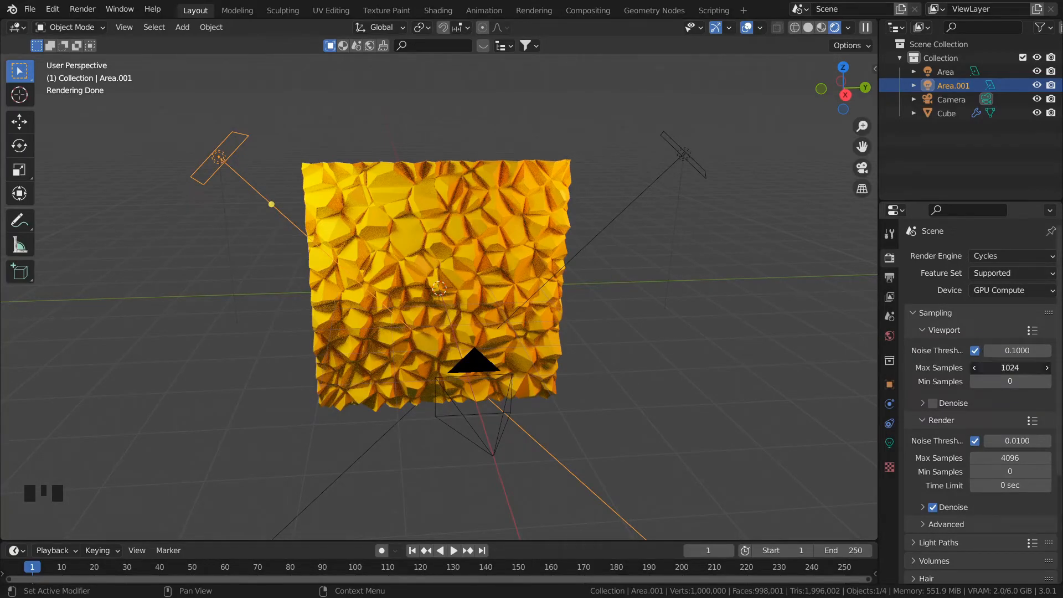
text(480)
key(Return)
click(1002, 369)
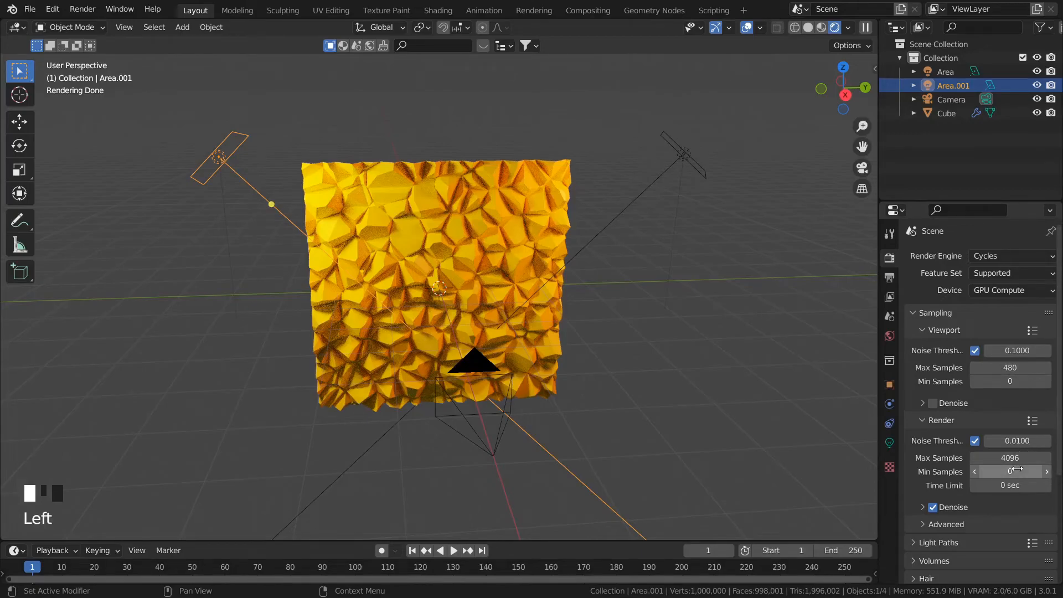
- Raise the duplicate area light's power to 1000 W
scroll(615, 373, up, 2)
middle_drag(615, 373, 613, 344)
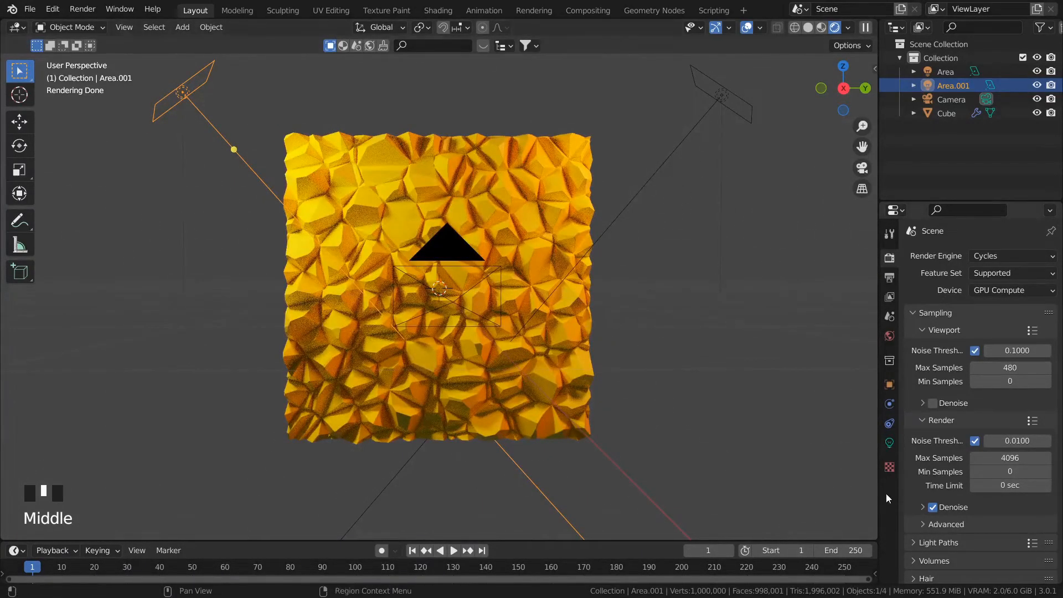
click(889, 443)
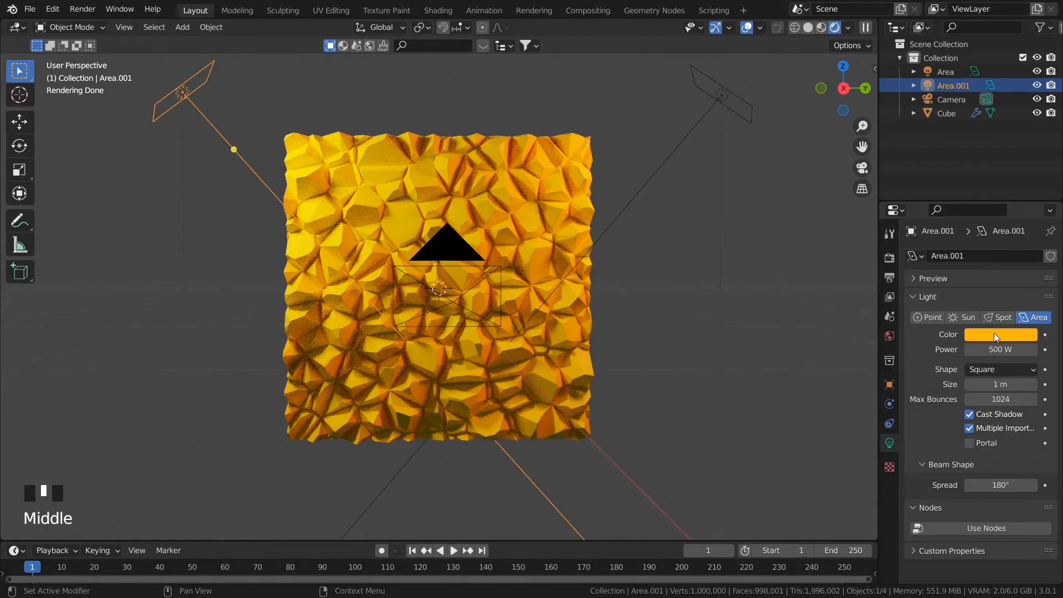
click(993, 349)
text(1000)
key(Return)
- Raise the original area light's power to 1000 W
click(715, 95)
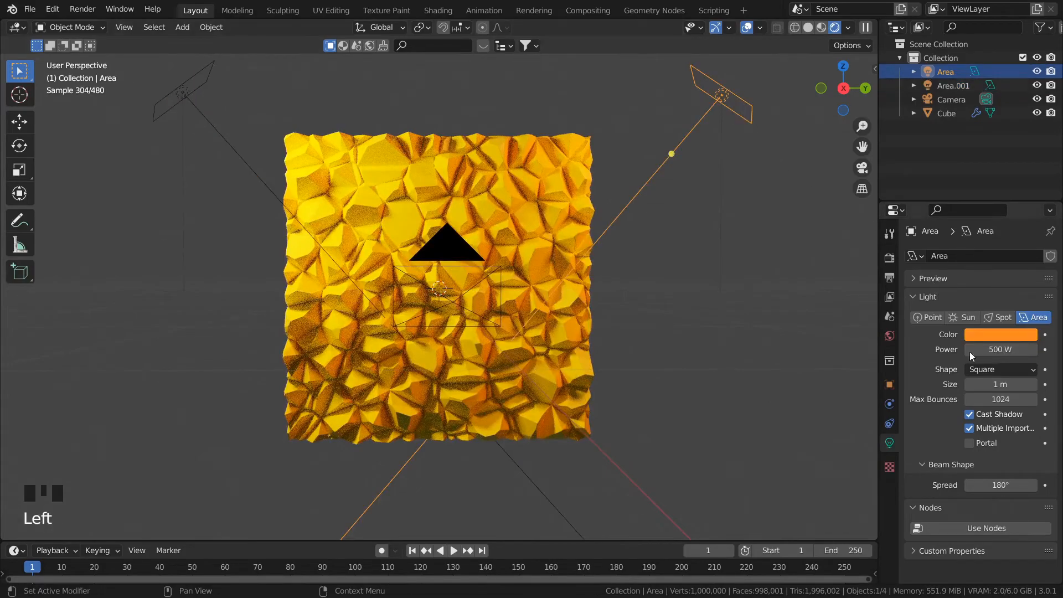
click(990, 350)
text(1)
key(Return)
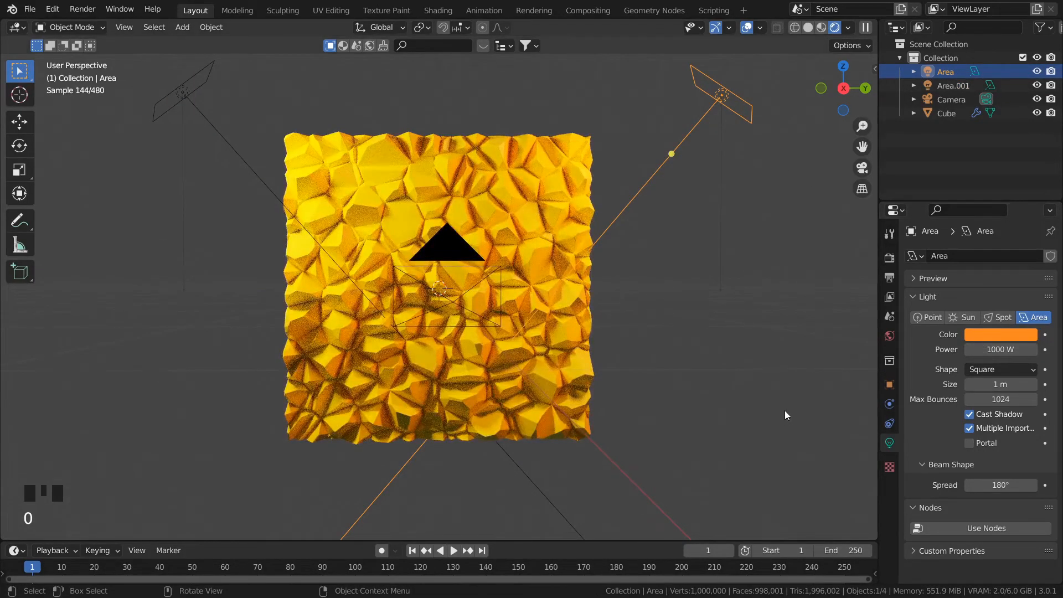
- Examine the rendered surface and its lighting through the camera and from the side
key(KP_0)
scroll(498, 402, up, 6)
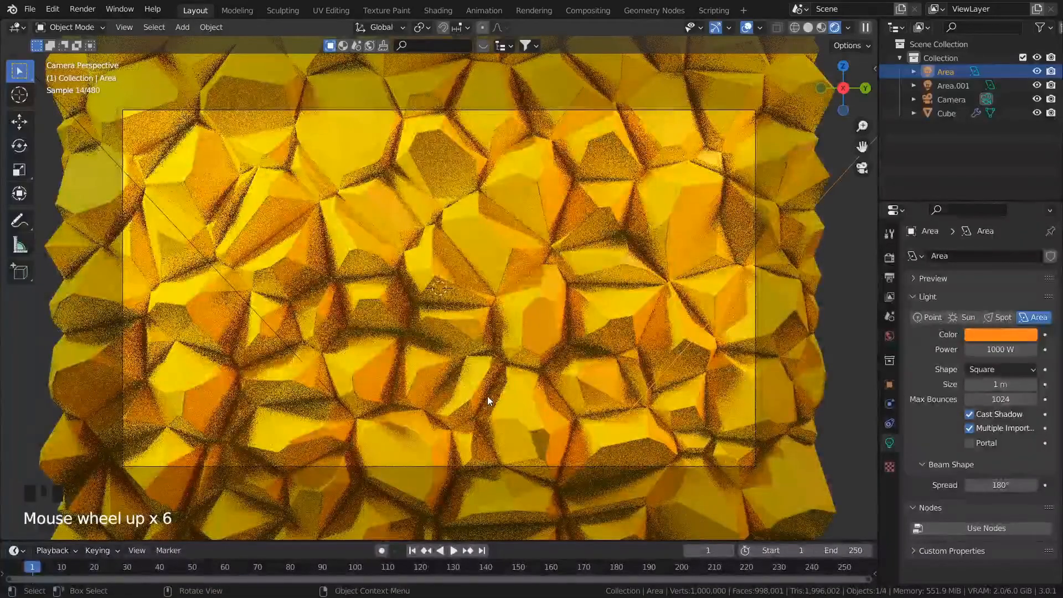
scroll(492, 394, down, 1)
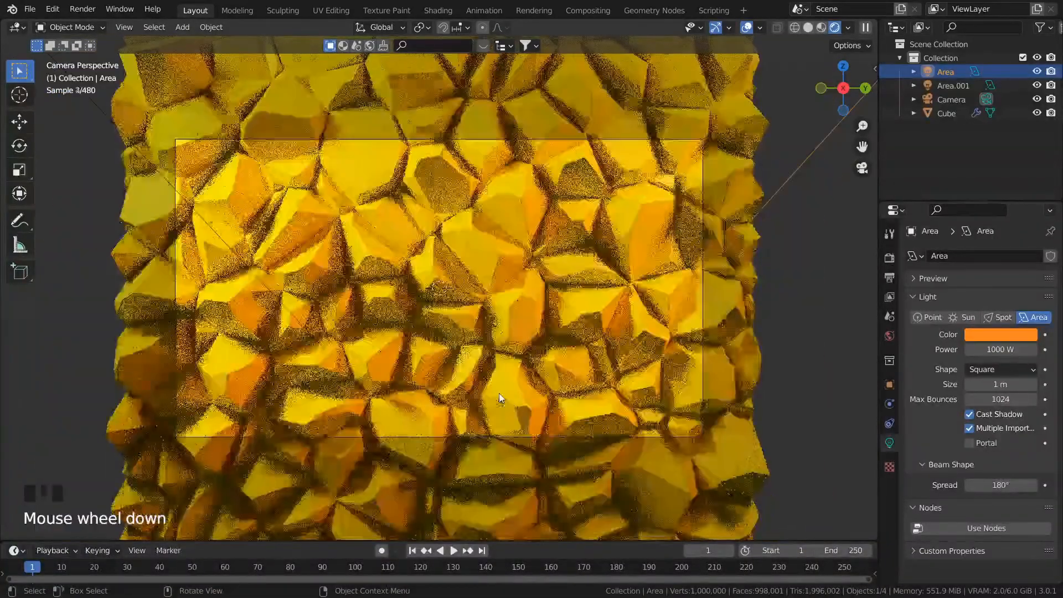
scroll(499, 394, up, 2)
scroll(500, 394, down, 6)
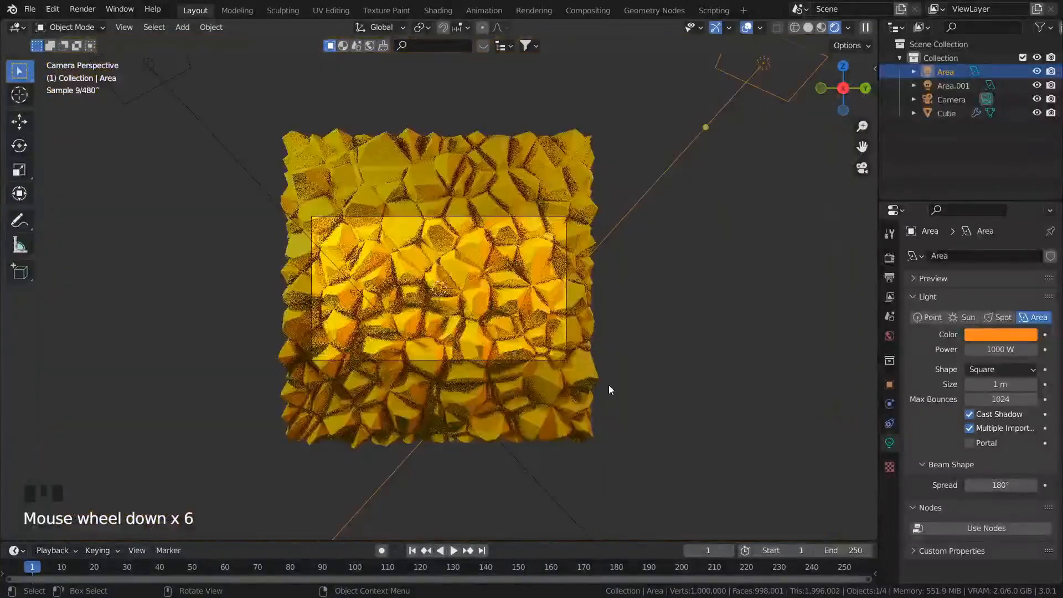
middle_drag(609, 390, 467, 370)
scroll(467, 370, down, 3)
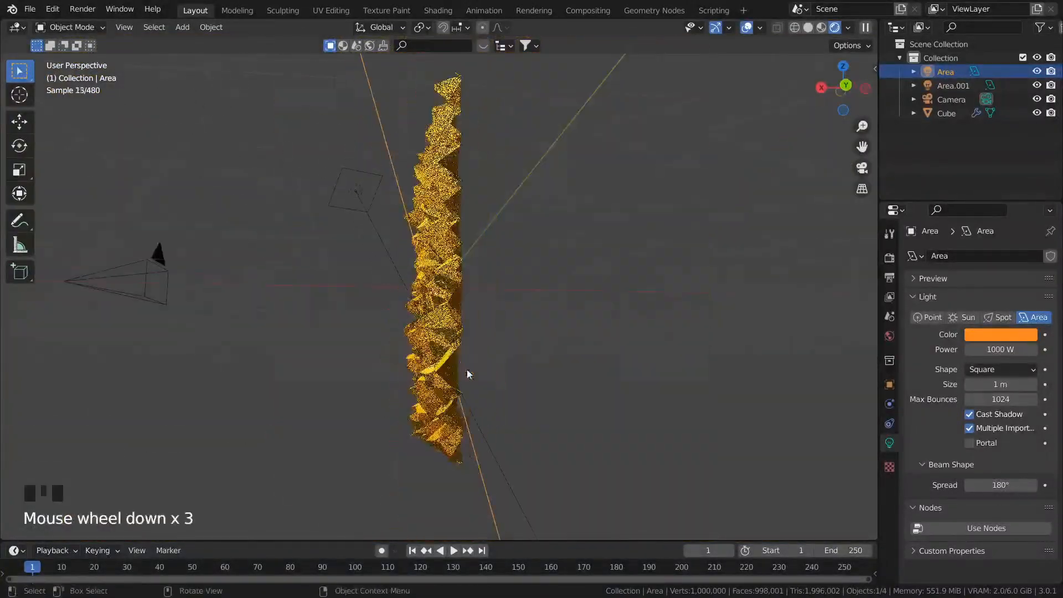
- Flatten the faceted surface by scaling it along the global X axis to about 0.24, and check it through the camera
click(438, 275)
key(s)
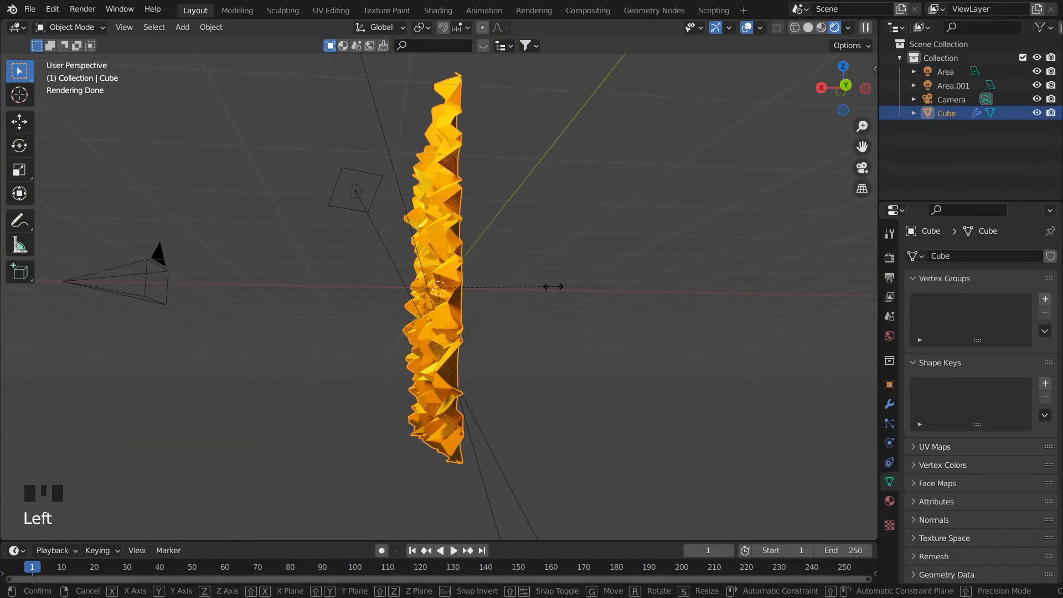
key(x)
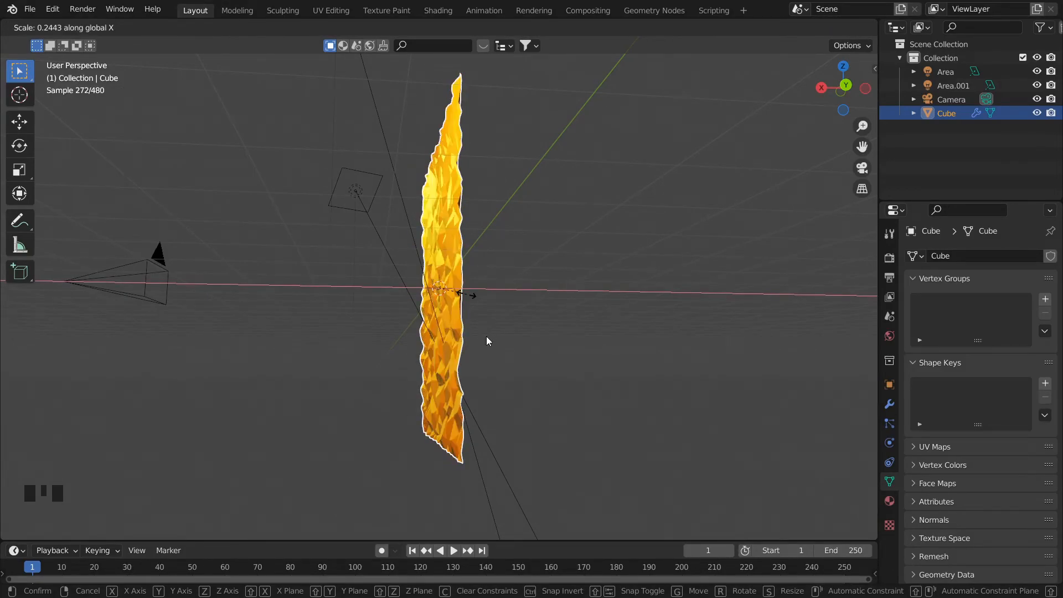
click(505, 309)
key(KP_0)
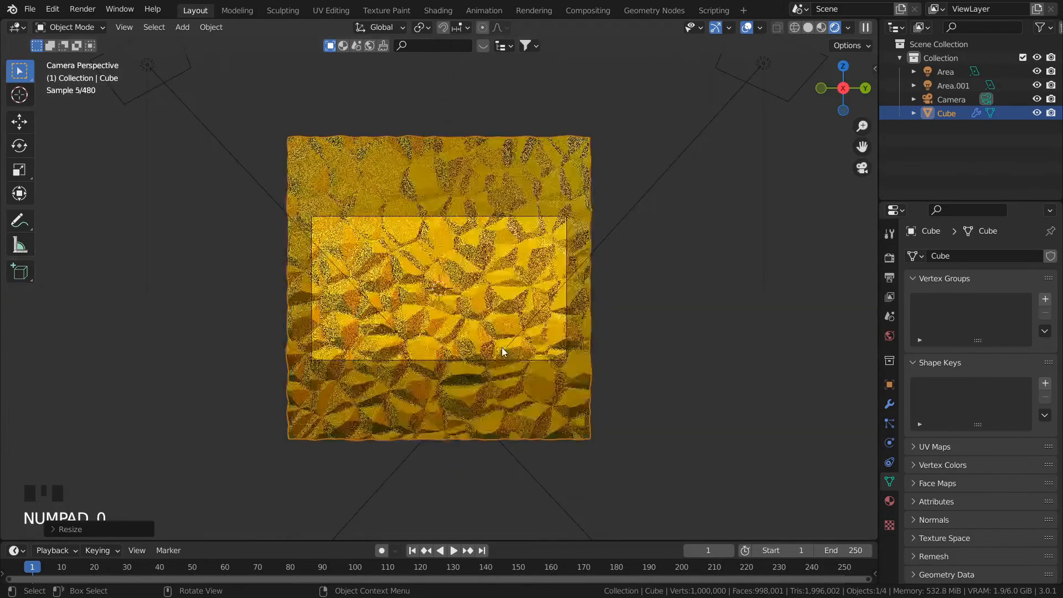
scroll(503, 349, up, 5)
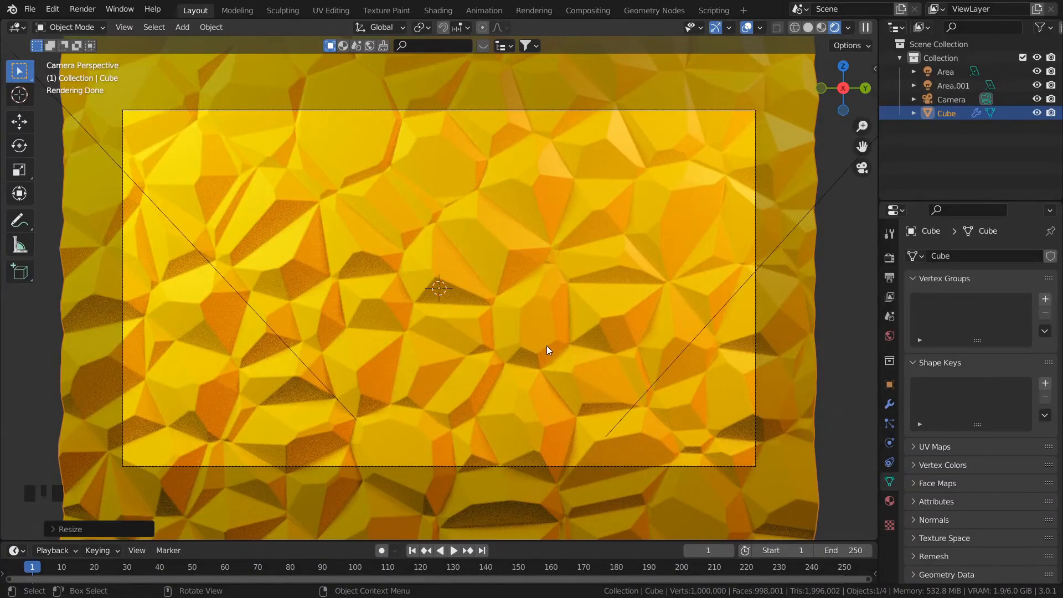
- Set the final render's maximum samples to 1024 and render the image, fitting the whole result in view
click(890, 257)
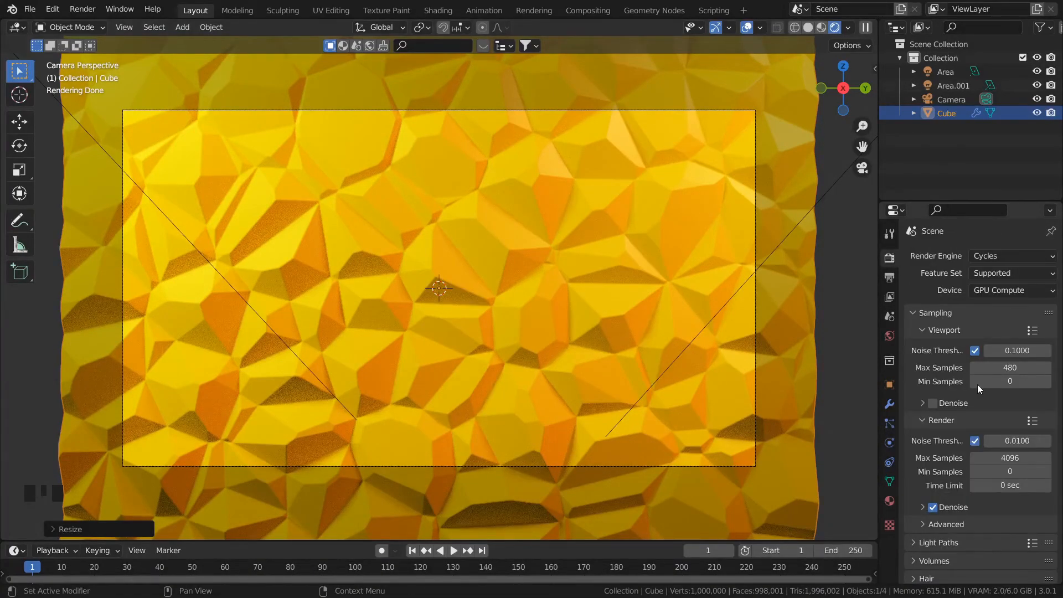
click(1010, 456)
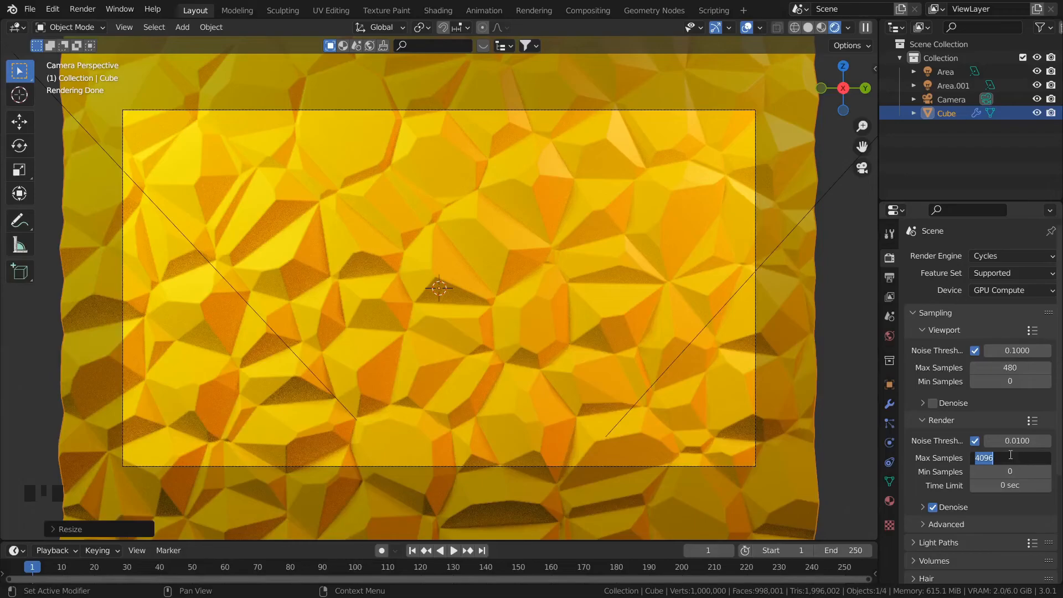
text(1024)
key(Return)
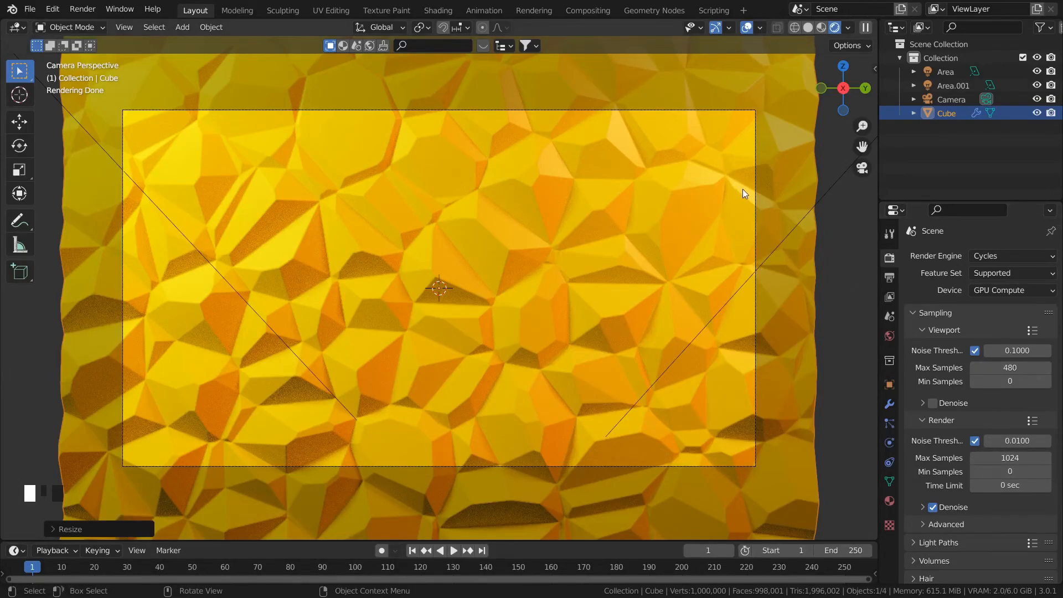
key(F12)
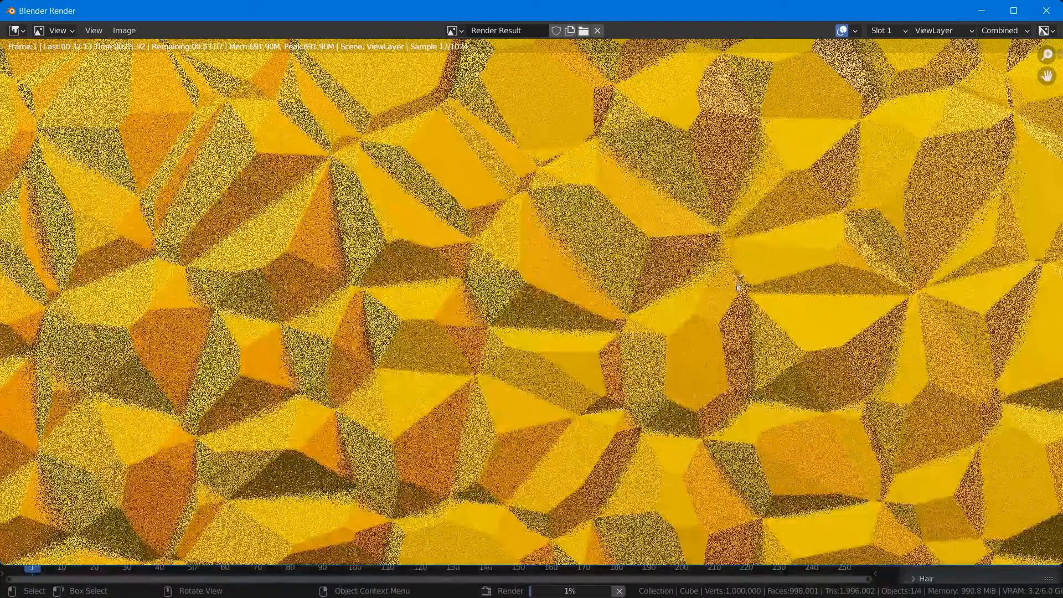
scroll(740, 284, down, 1)
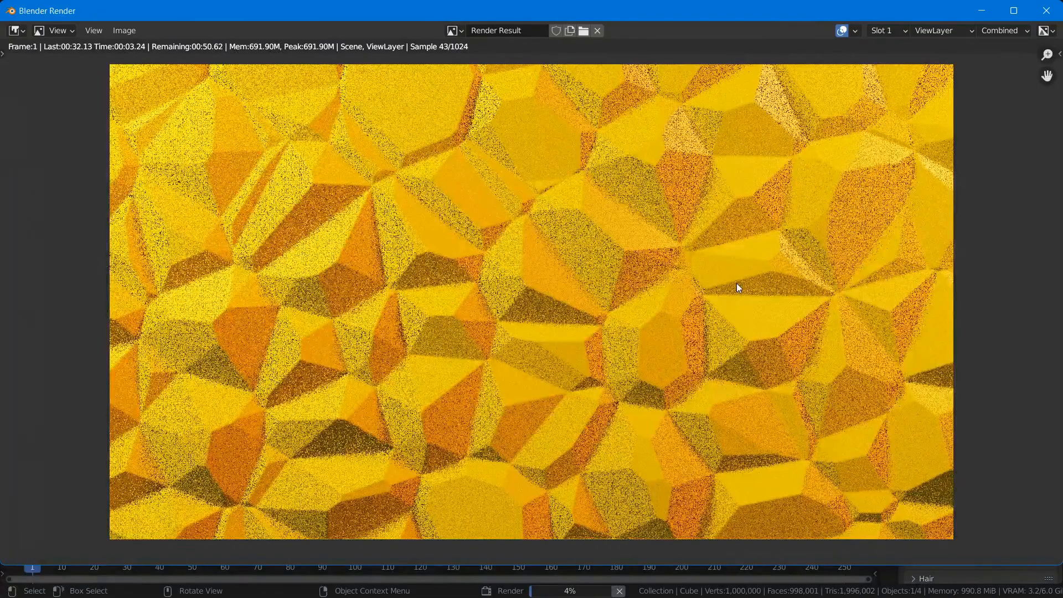